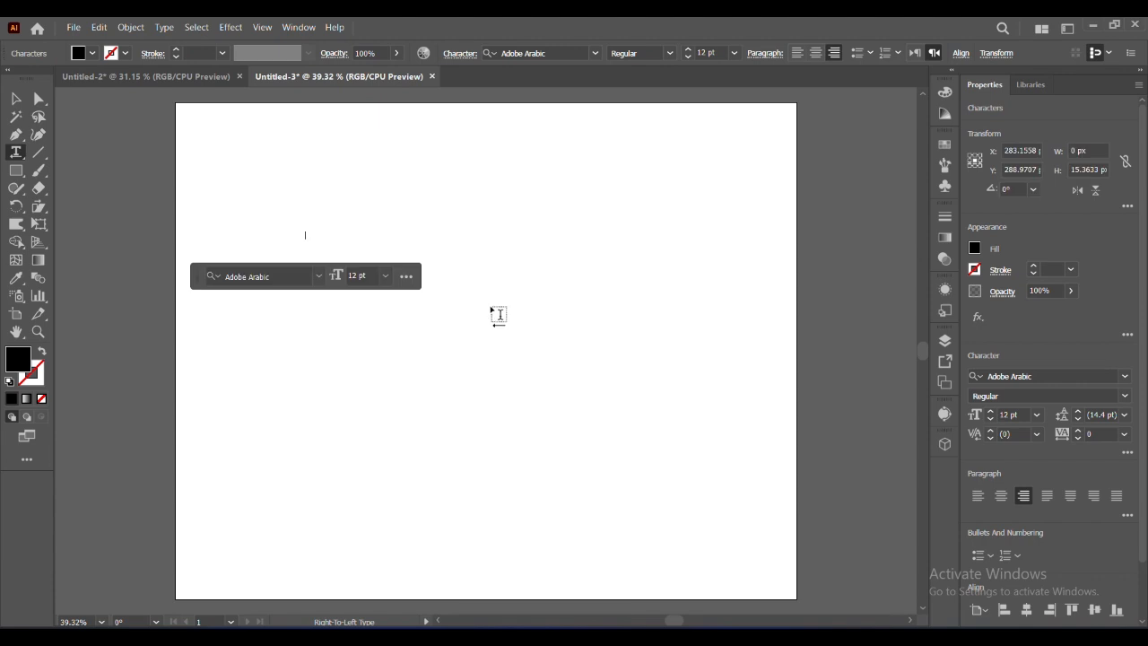
Create a point text object reading SPEED on the artboard, scaled up to about 262 pt.
{"action": "type", "text": "p"}
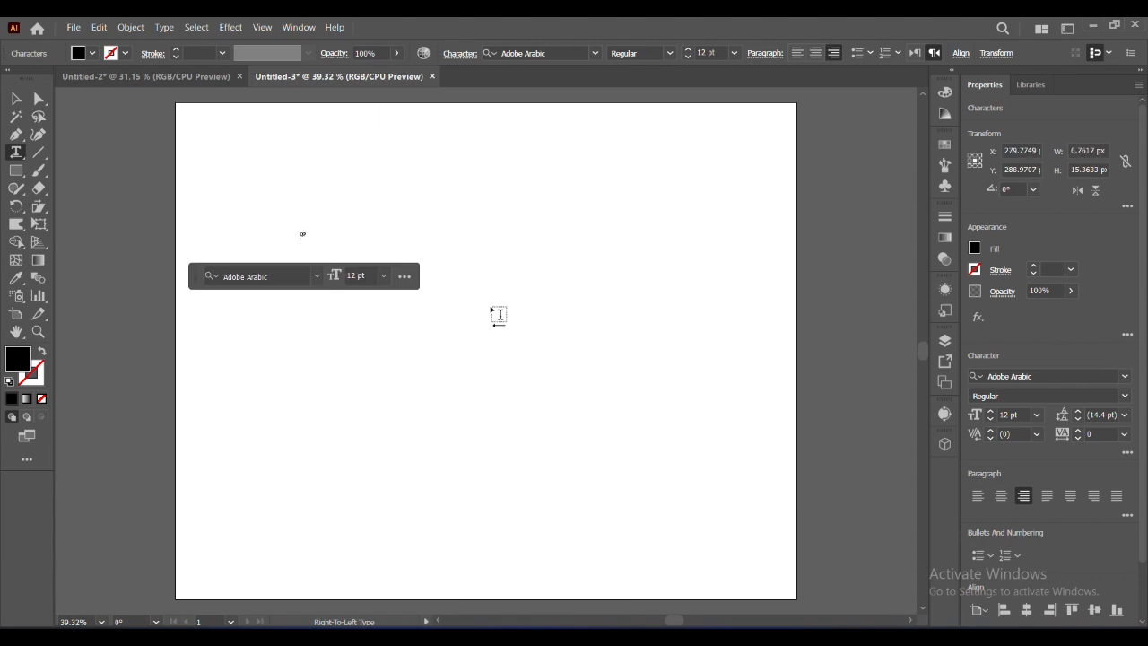
{"action": "key", "text": "Escape"}
{"action": "left_click_drag", "start_coordinate": [303, 237], "coordinate": [618, 440]}
{"action": "key", "text": "t"}
{"action": "left_click", "coordinate": [353, 292]}
{"action": "key", "text": "BackSpace"}
{"action": "type", "text": "S"}
{"action": "left_click", "coordinate": [12, 104]}
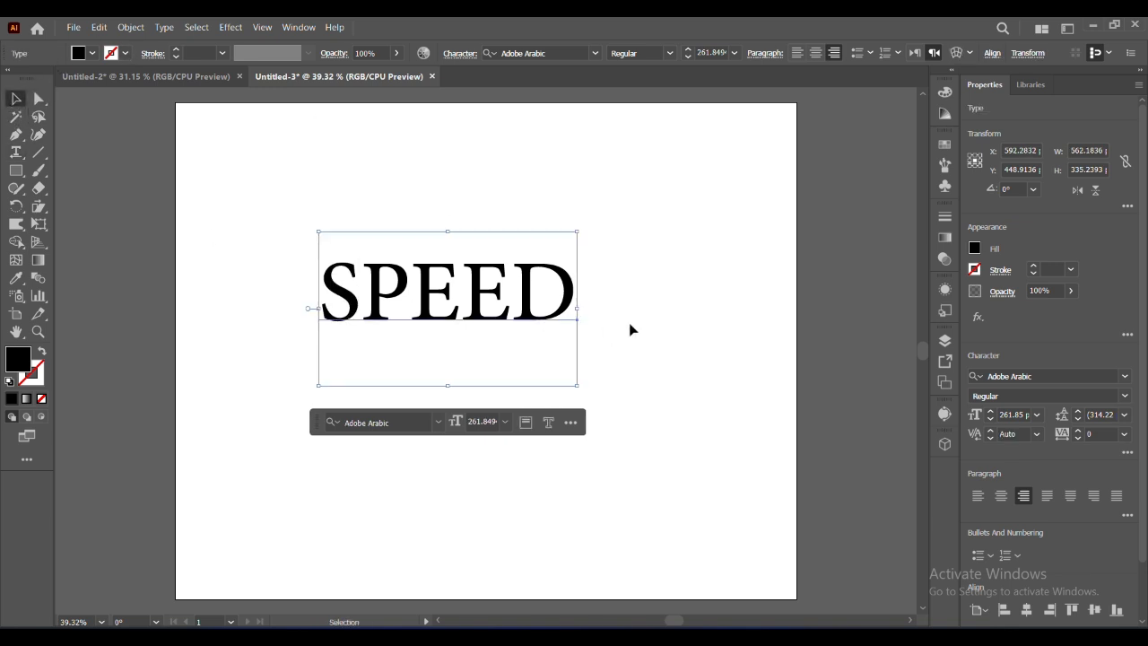
Browse the font previews for the SPEED text and apply Johor Personal Use.
{"action": "left_click", "coordinate": [1124, 377]}
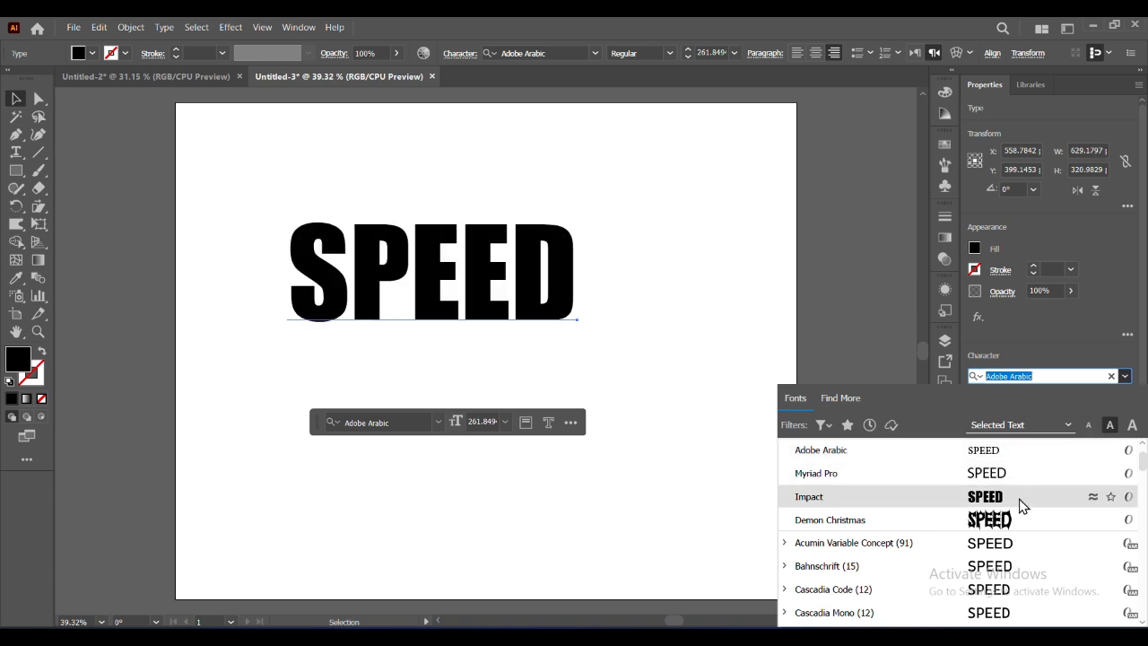
{"action": "scroll", "coordinate": [1019, 505], "scroll_direction": "down", "scroll_amount": 2}
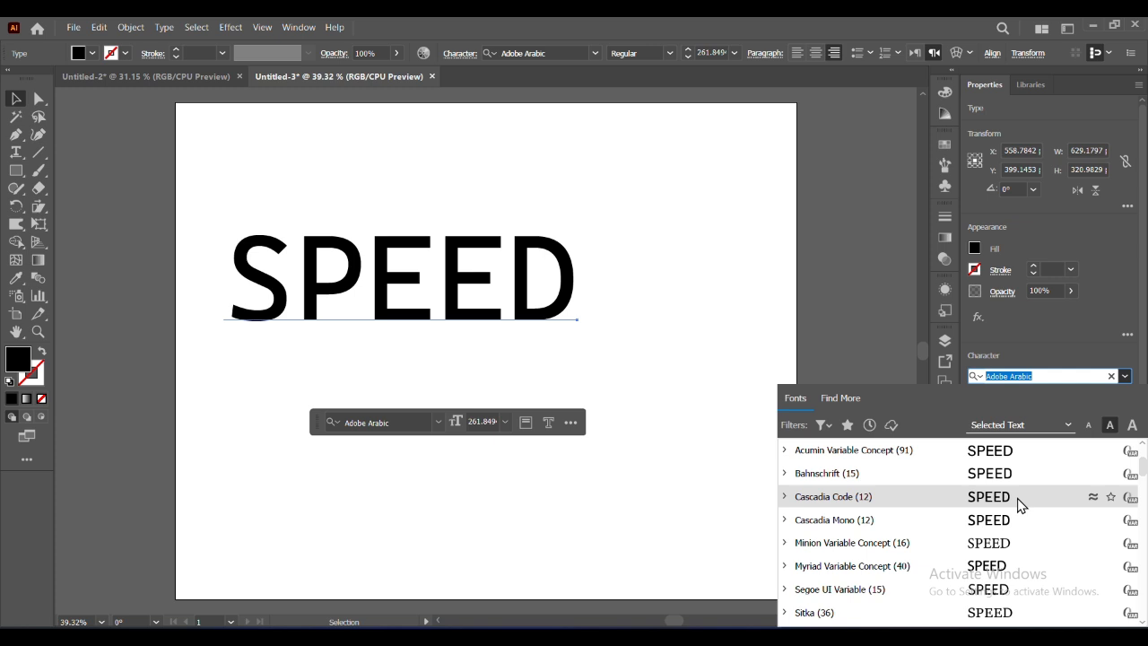
{"action": "scroll", "coordinate": [1018, 500], "scroll_direction": "down", "scroll_amount": 2}
{"action": "scroll", "coordinate": [1011, 515], "scroll_direction": "down", "scroll_amount": 2}
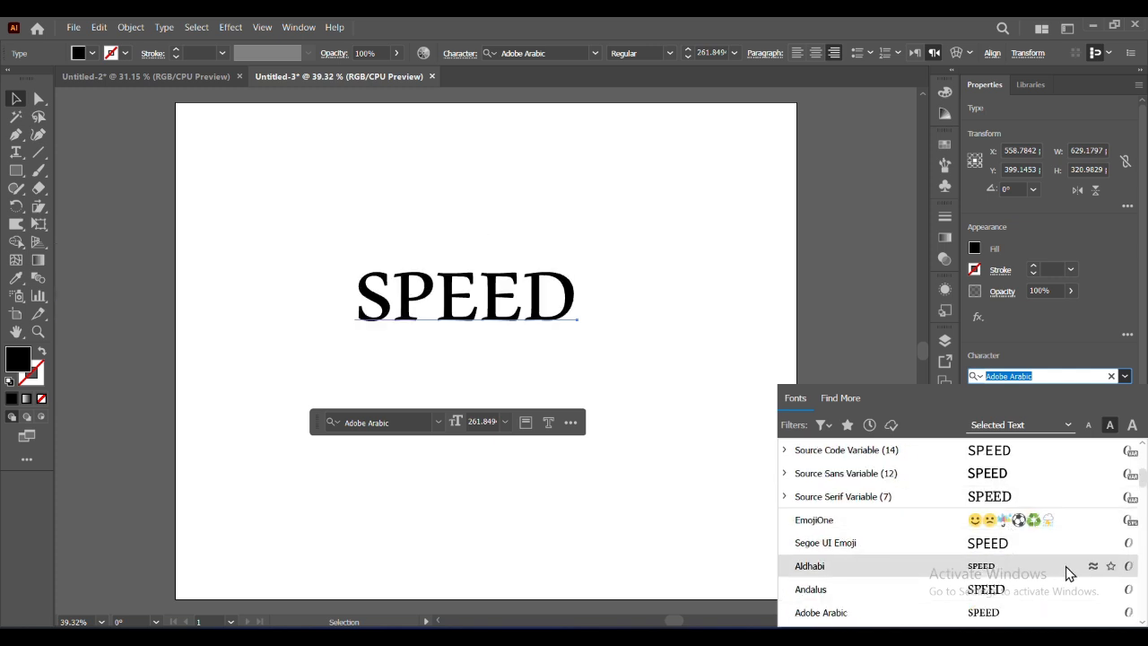
{"action": "scroll", "coordinate": [987, 529], "scroll_direction": "down", "scroll_amount": 2}
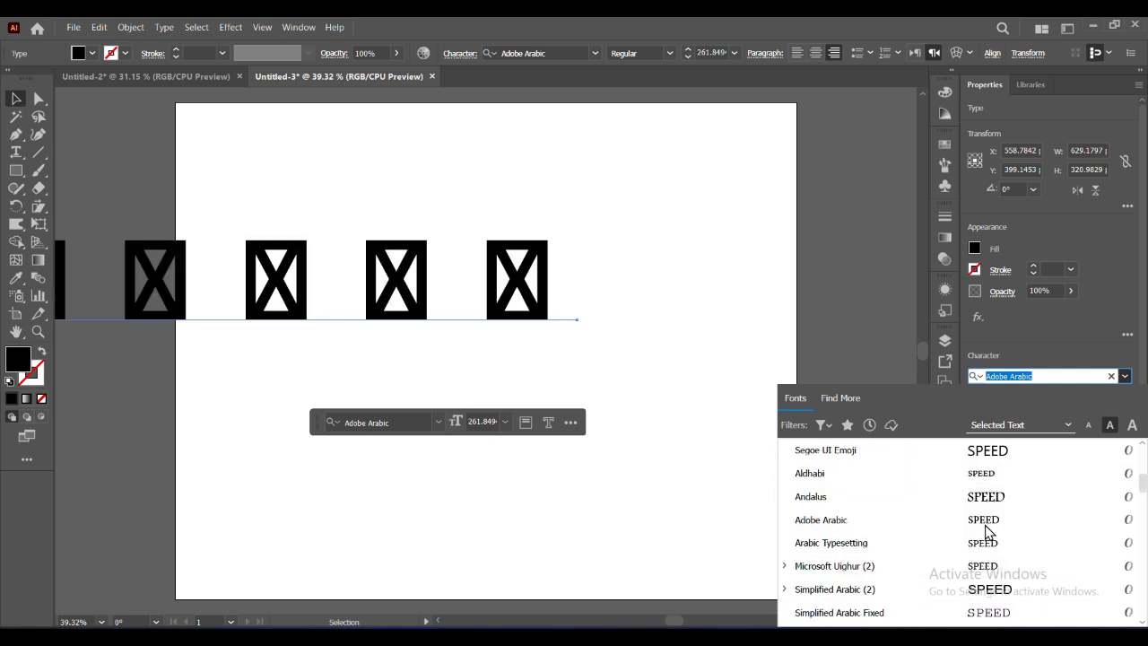
{"action": "scroll", "coordinate": [984, 525], "scroll_direction": "down", "scroll_amount": 2}
{"action": "scroll", "coordinate": [986, 529], "scroll_direction": "up", "scroll_amount": 6}
{"action": "scroll", "coordinate": [985, 528], "scroll_direction": "up", "scroll_amount": 2}
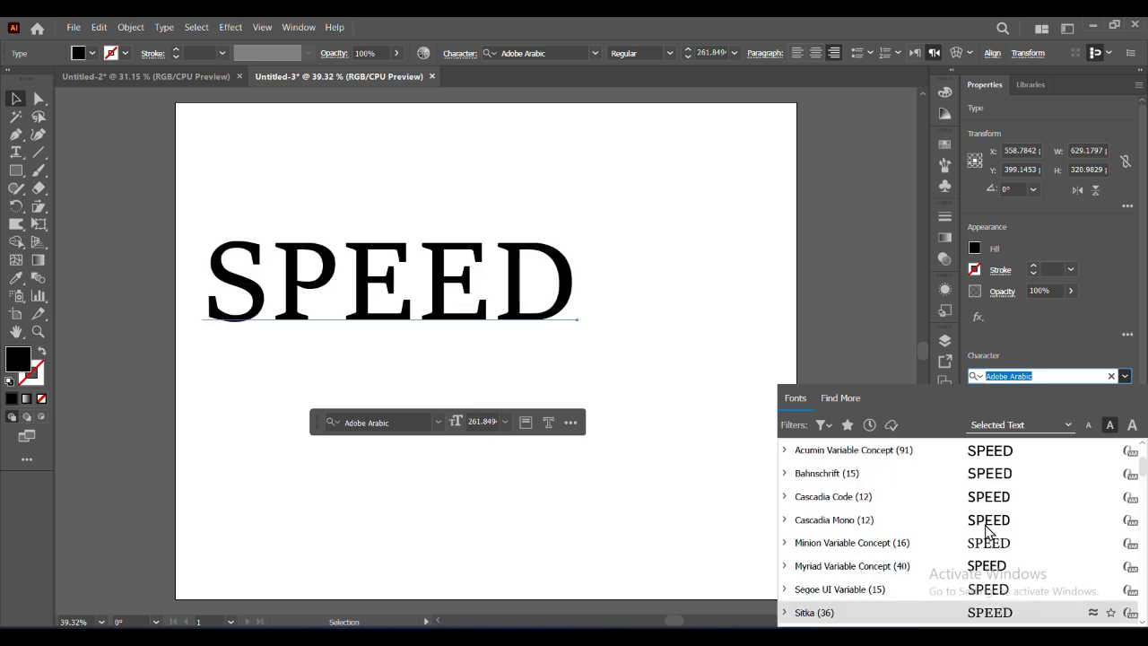
{"action": "scroll", "coordinate": [986, 529], "scroll_direction": "up", "scroll_amount": 4}
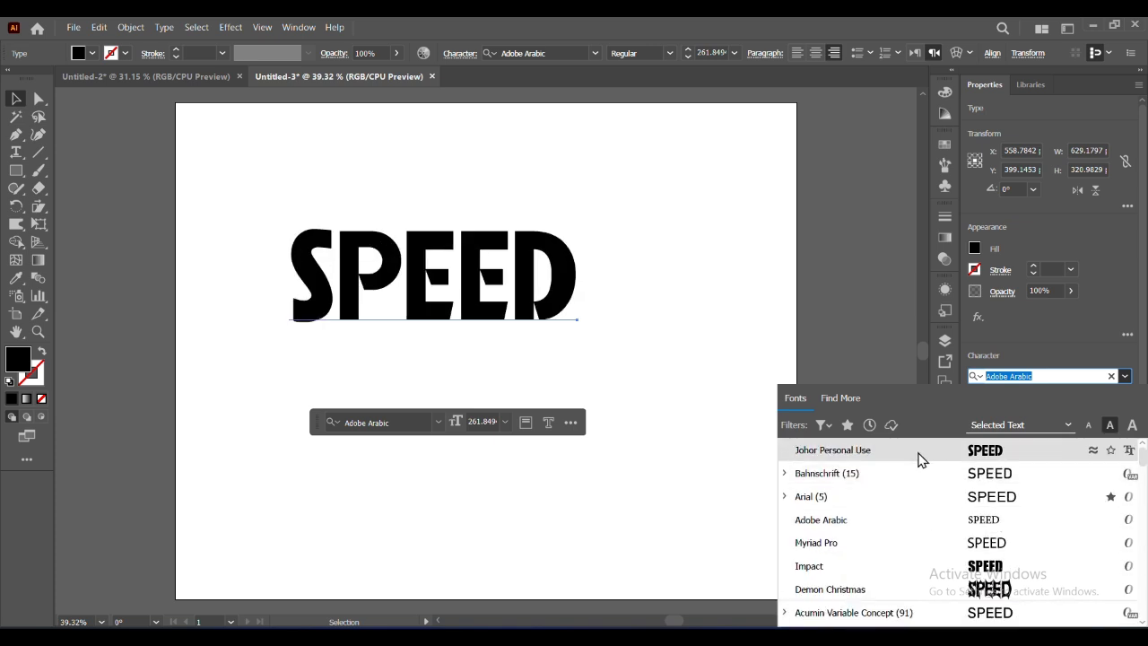
{"action": "left_click", "coordinate": [986, 451]}
Enlarge the SPEED text to about 394 pt and park it off the artboard's left edge.
{"action": "left_click_drag", "start_coordinate": [578, 346], "coordinate": [723, 458]}
{"action": "left_click_drag", "start_coordinate": [643, 360], "coordinate": [624, 398]}
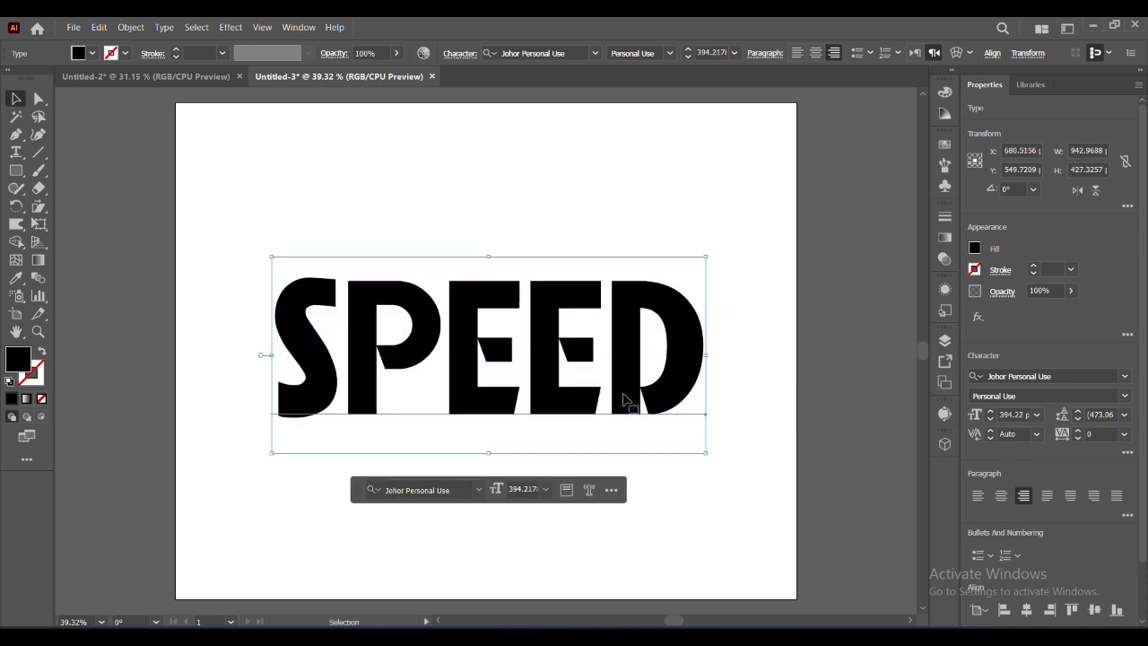
{"action": "left_click_drag", "start_coordinate": [624, 396], "coordinate": [80, 309]}
{"action": "left_click_drag", "start_coordinate": [146, 296], "coordinate": [176, 316]}
Place the leopard photo from the Pictures folder over the artboard at about 1685 × 1124 px.
{"action": "left_click", "coordinate": [74, 27]}
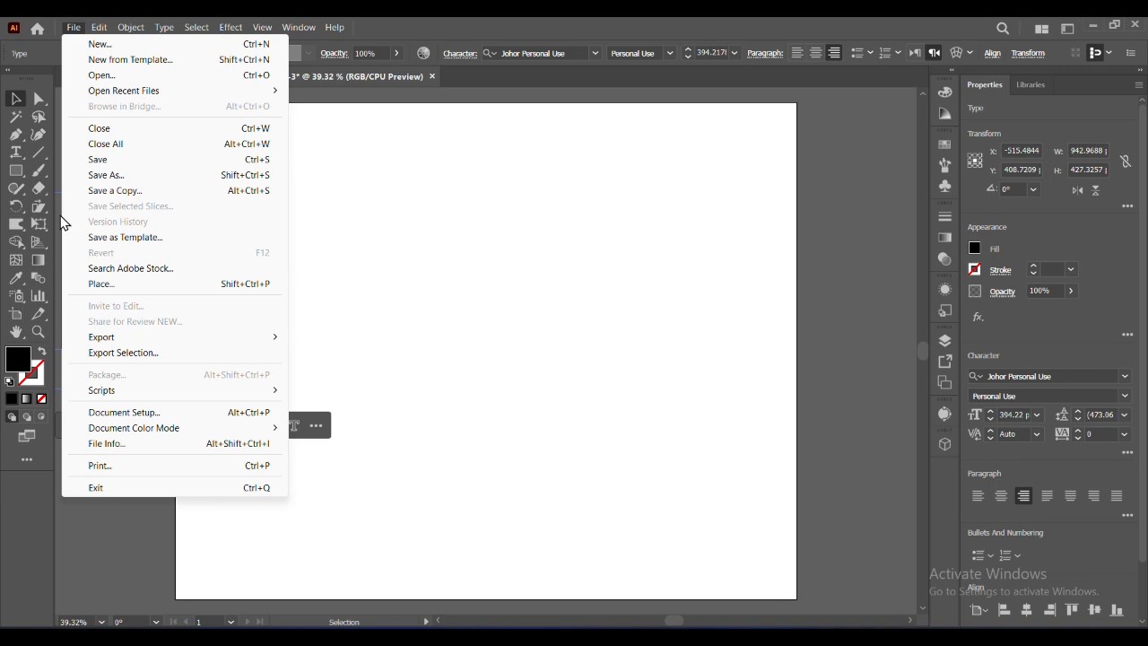
{"action": "left_click", "coordinate": [108, 283]}
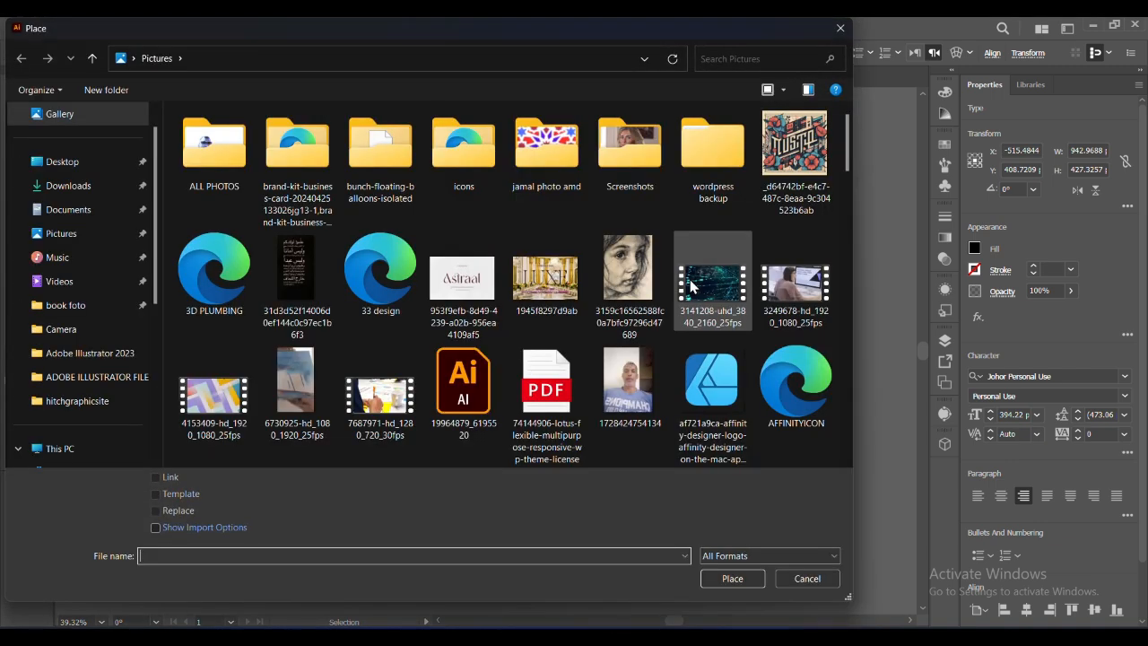
{"action": "left_click_drag", "start_coordinate": [845, 149], "coordinate": [843, 187]}
{"action": "double_click", "coordinate": [295, 272]}
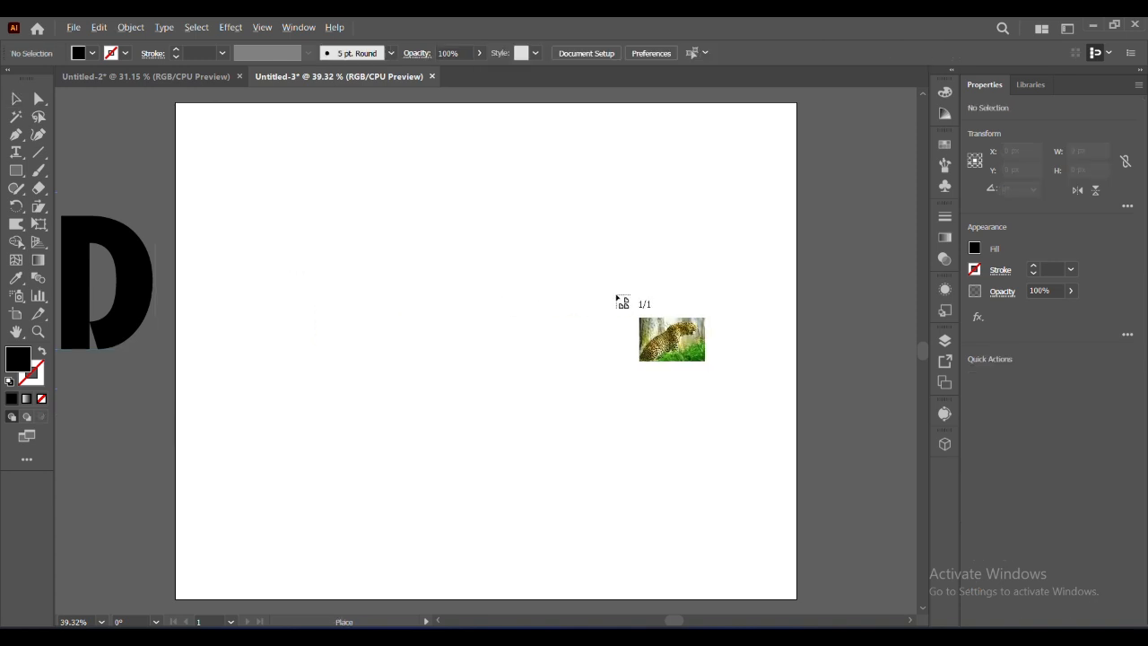
{"action": "scroll", "coordinate": [618, 301], "scroll_direction": "down", "scroll_amount": 1}
{"action": "left_click_drag", "start_coordinate": [218, 123], "coordinate": [871, 619]}
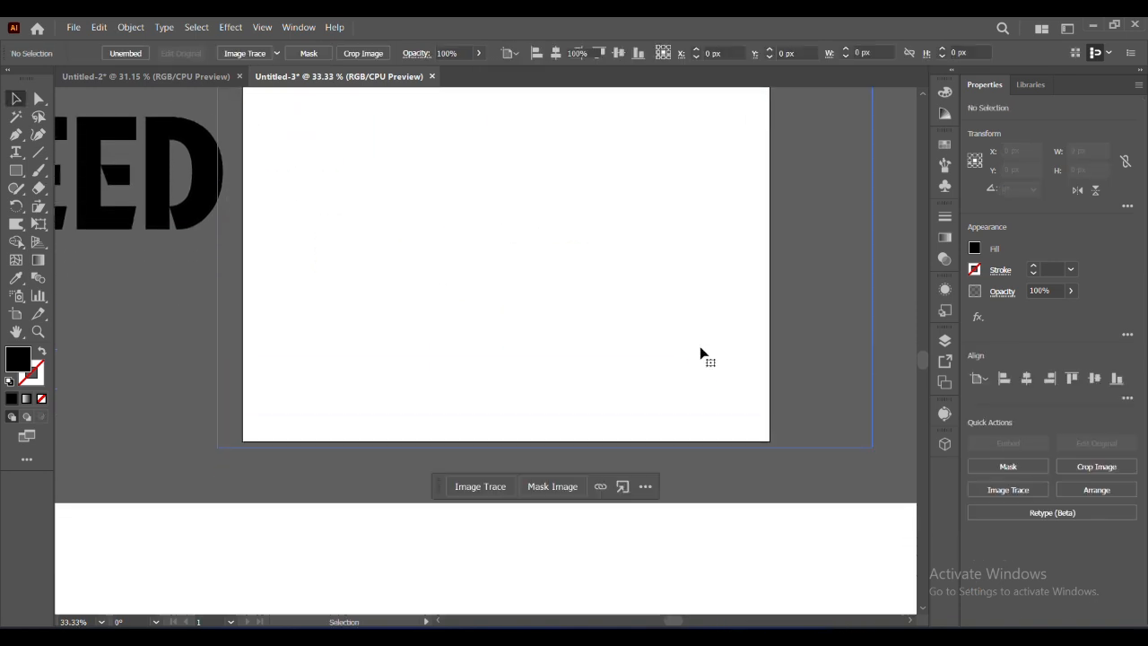
Scale the leopard photo up to about 1845 × 1231 px.
{"action": "scroll", "coordinate": [688, 388], "scroll_direction": "up", "scroll_amount": 2}
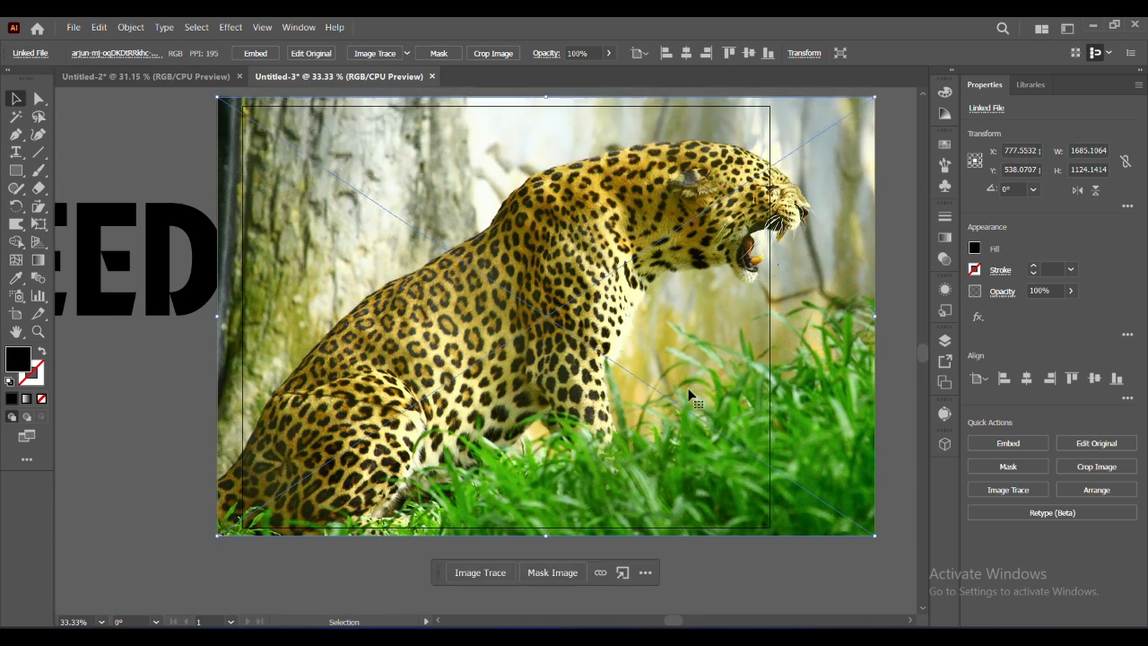
{"action": "scroll", "coordinate": [689, 392], "scroll_direction": "up", "scroll_amount": 1}
{"action": "left_click_drag", "start_coordinate": [215, 155], "coordinate": [154, 107]}
{"action": "left_click_drag", "start_coordinate": [550, 399], "coordinate": [554, 413]}
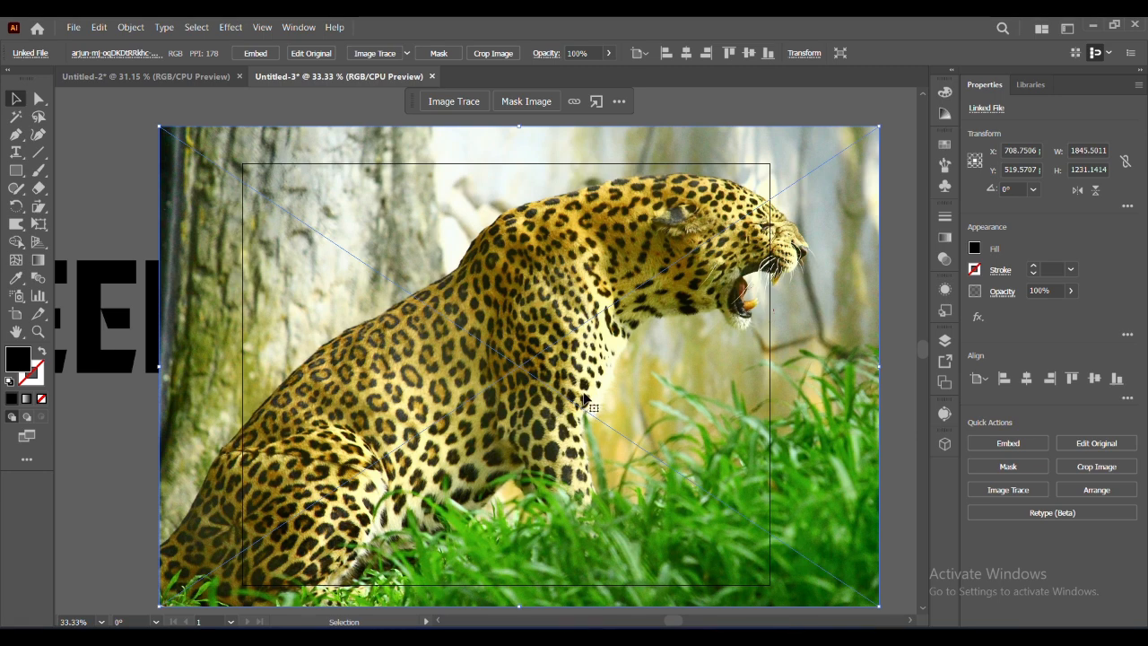
{"action": "scroll", "coordinate": [583, 389], "scroll_direction": "down", "scroll_amount": 1}
Shift the leopard photo to about X 545, Y 588 px so it covers the artboard with the whole head inside.
{"action": "left_click_drag", "start_coordinate": [583, 389], "coordinate": [547, 372]}
{"action": "key", "text": "Left"}
{"action": "key", "text": "Left"}
{"action": "key", "text": "Left"}
{"action": "key", "text": "Left"}
{"action": "key", "text": "Left"}
{"action": "key", "text": "Left"}
{"action": "key", "text": "Left"}
{"action": "key", "text": "Left"}
{"action": "key", "text": "Left"}
{"action": "key", "text": "Left"}
{"action": "key", "text": "Left"}
{"action": "key", "text": "Left"}
{"action": "key", "text": "Left"}
{"action": "key", "text": "Left"}
{"action": "key", "text": "Left"}
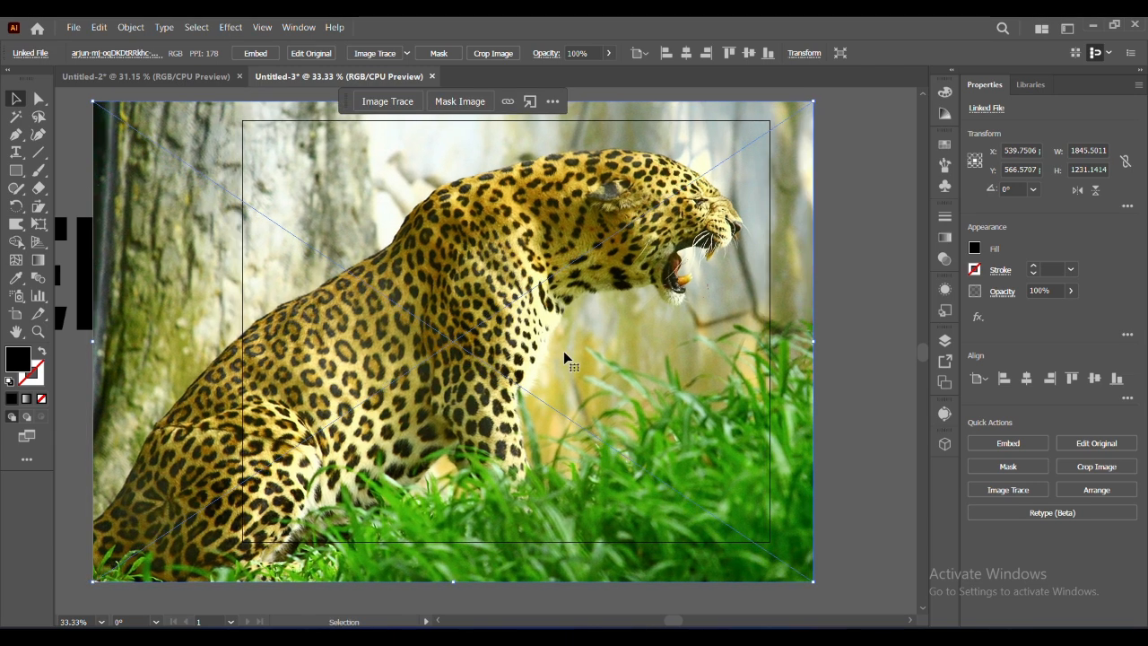
{"action": "left_click_drag", "start_coordinate": [563, 350], "coordinate": [565, 358]}
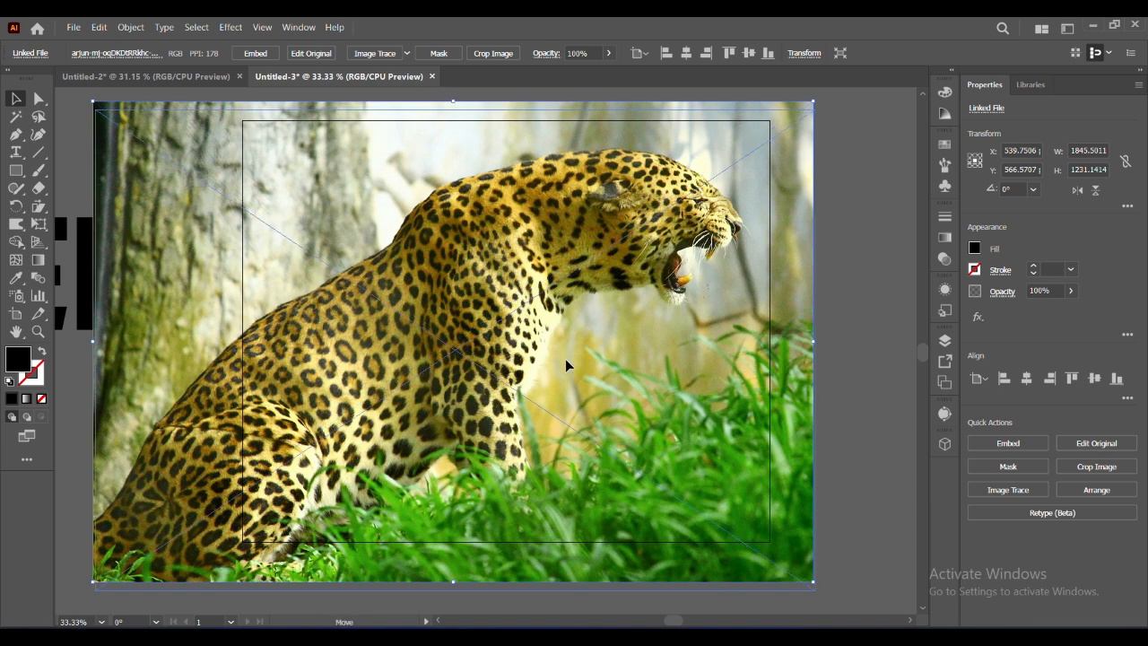
Draw a rectangle of about 1348 × 1078 px over the photo, matching the artboard's edges.
{"action": "left_click", "coordinate": [15, 171]}
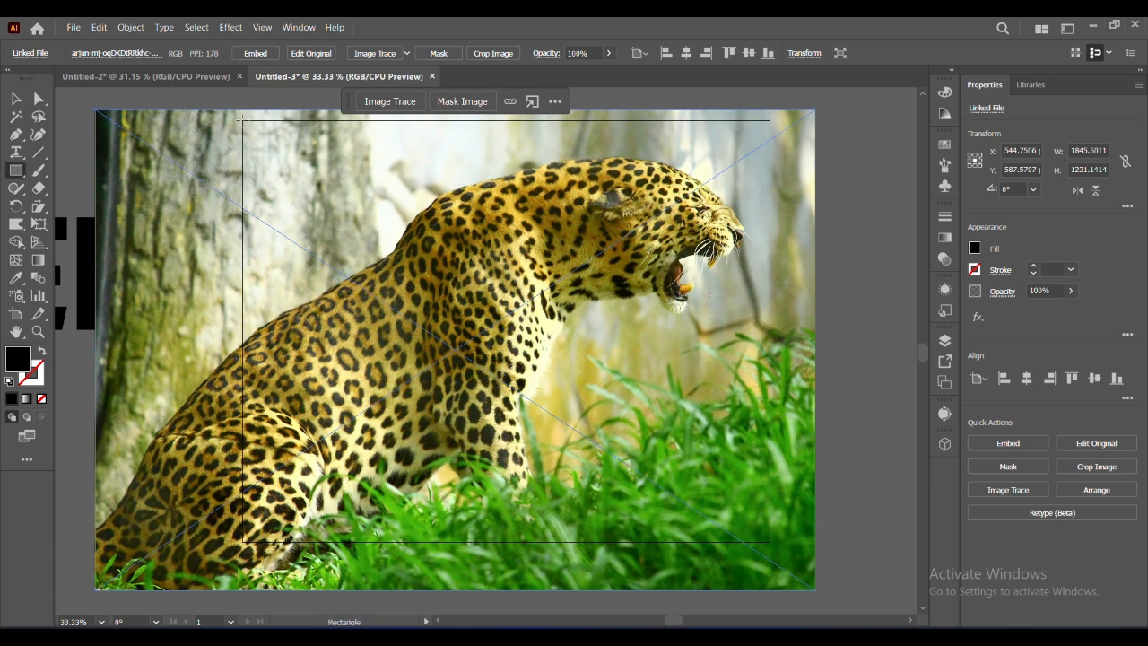
{"action": "left_click_drag", "start_coordinate": [240, 118], "coordinate": [241, 118]}
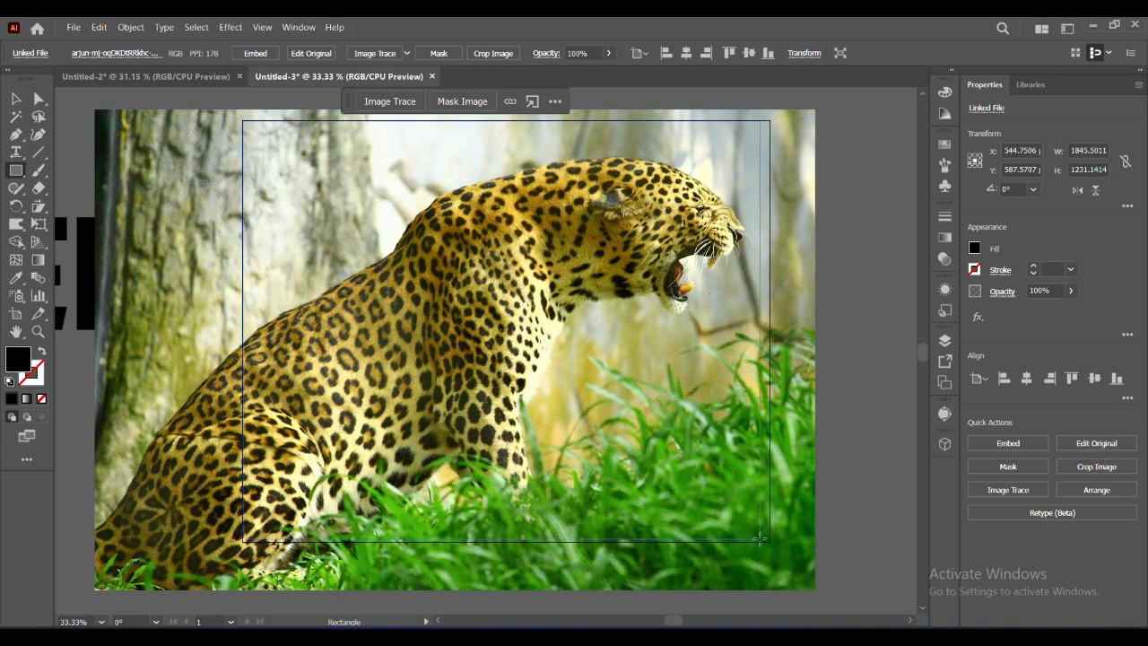
{"action": "left_click_drag", "start_coordinate": [768, 541], "coordinate": [768, 540]}
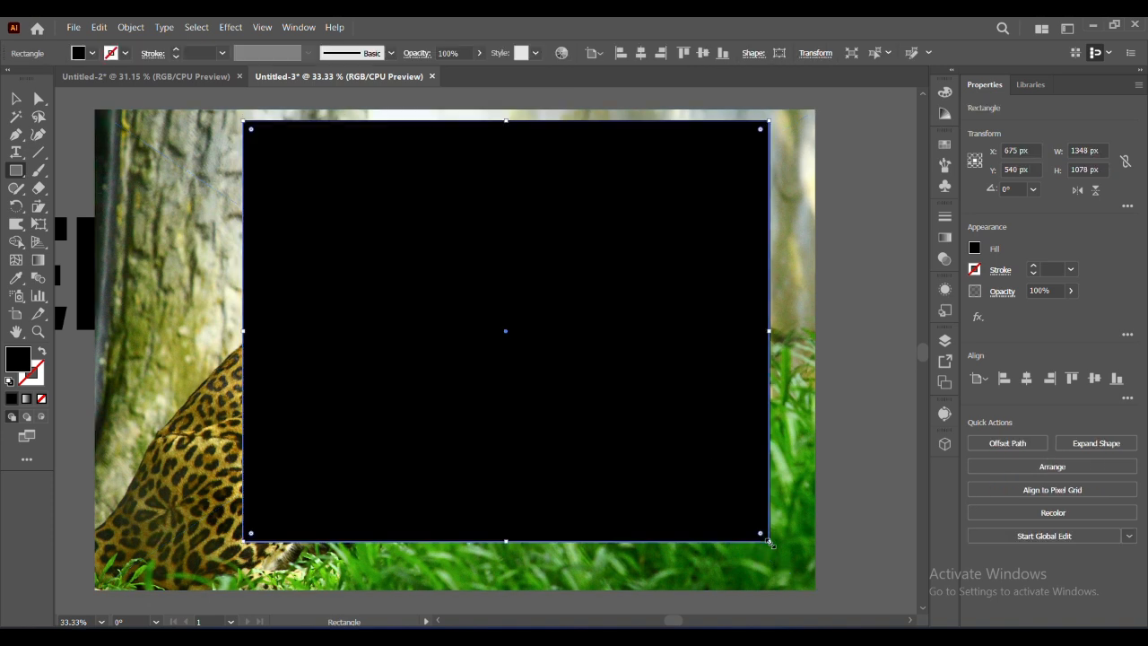
{"action": "left_click", "coordinate": [15, 100]}
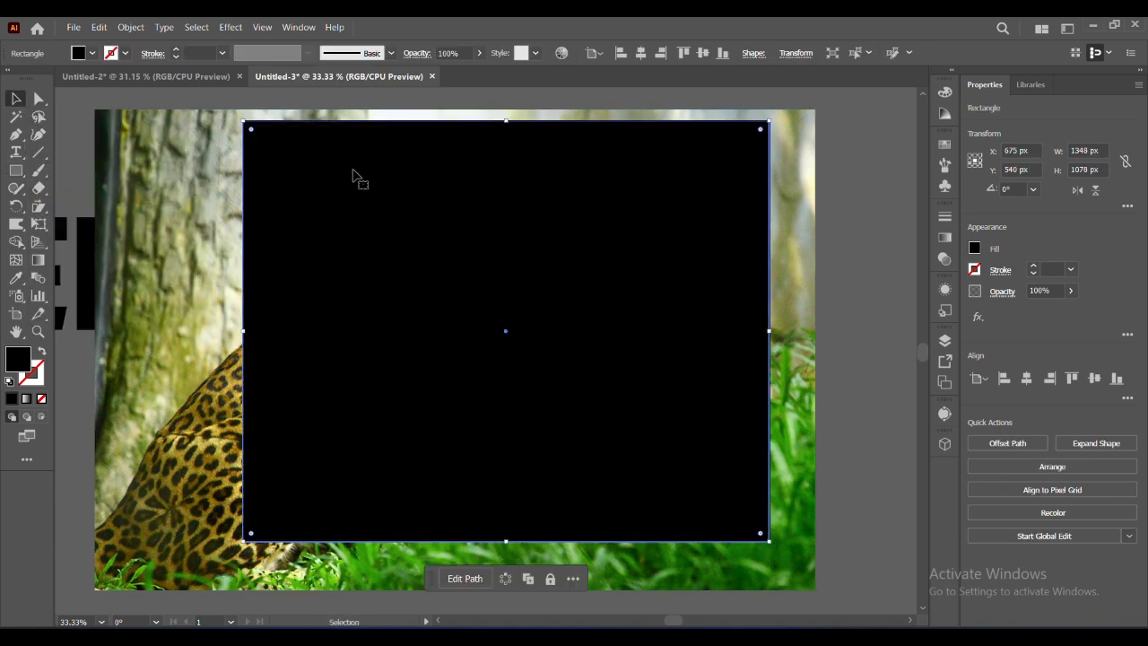
Select the rectangle together with the leopard photo and make a clipping mask from them.
{"action": "left_click", "coordinate": [866, 136]}
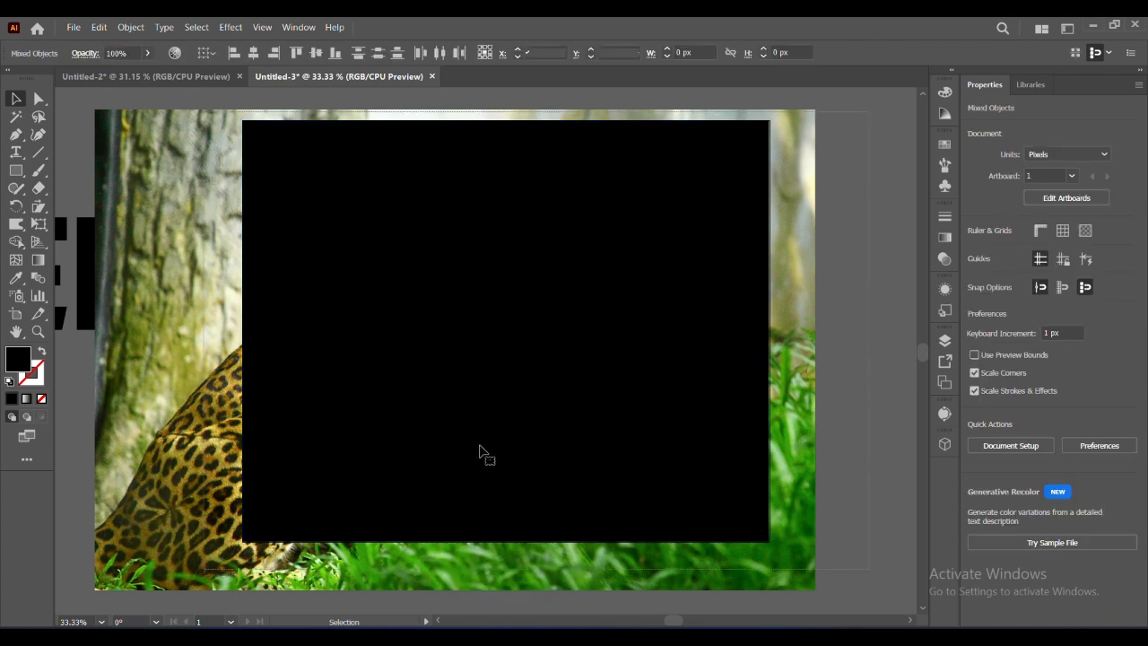
{"action": "key", "text": "ctrl+a"}
{"action": "left_click", "coordinate": [896, 299]}
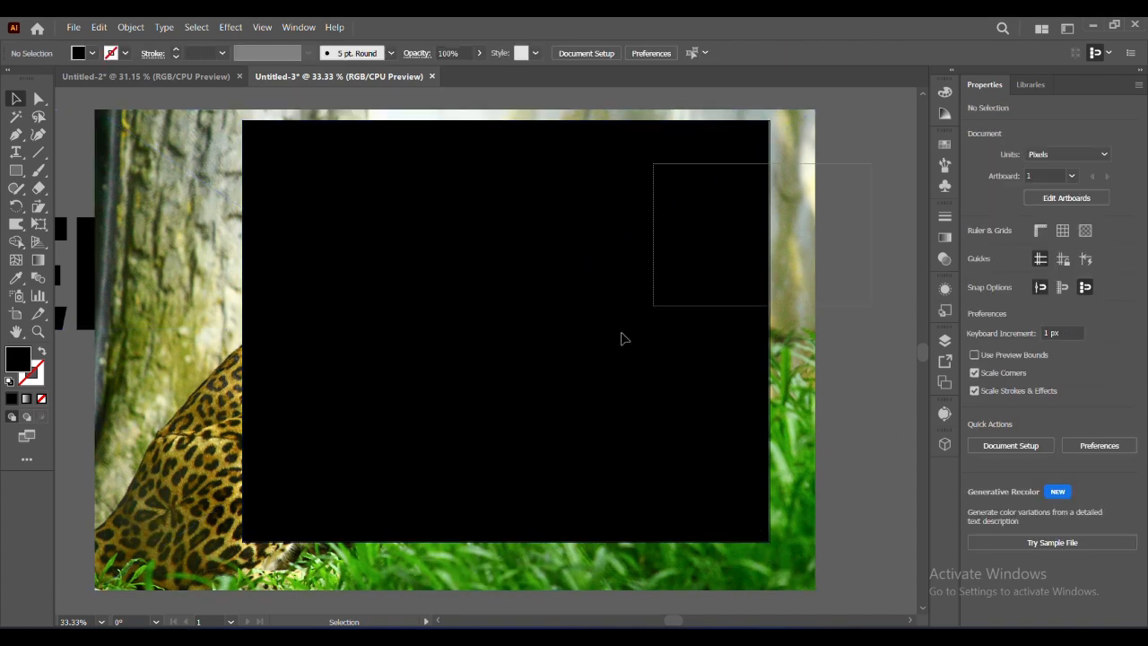
{"action": "key", "text": "ctrl+a"}
{"action": "right_click", "coordinate": [562, 397]}
{"action": "left_click", "coordinate": [628, 286]}
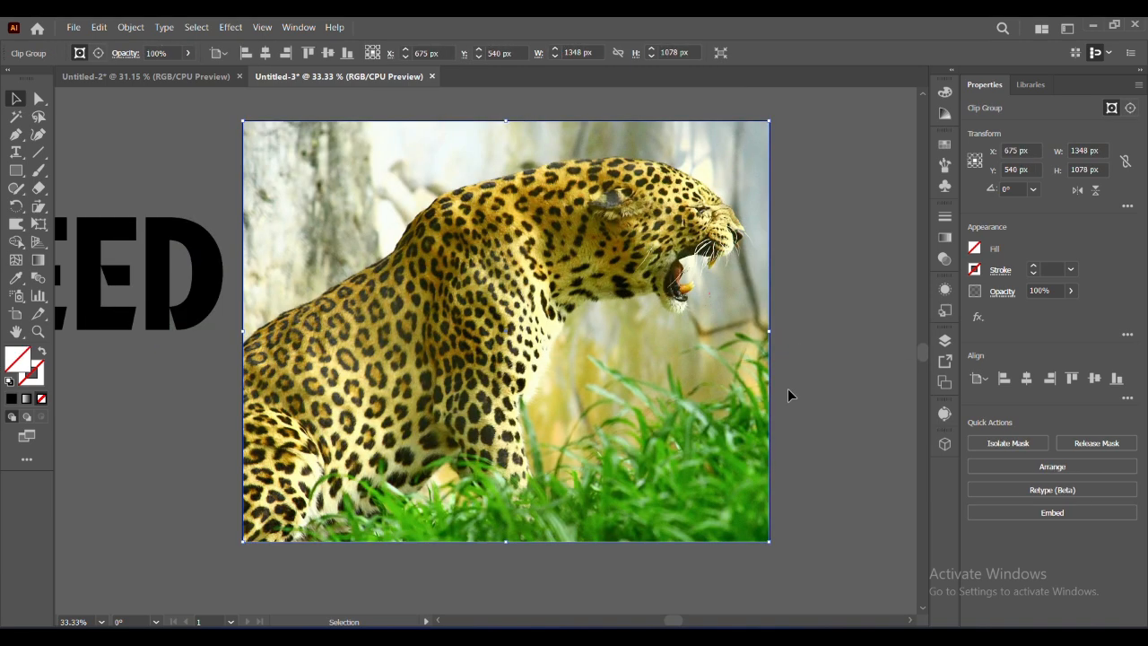
{"action": "left_click", "coordinate": [822, 414]}
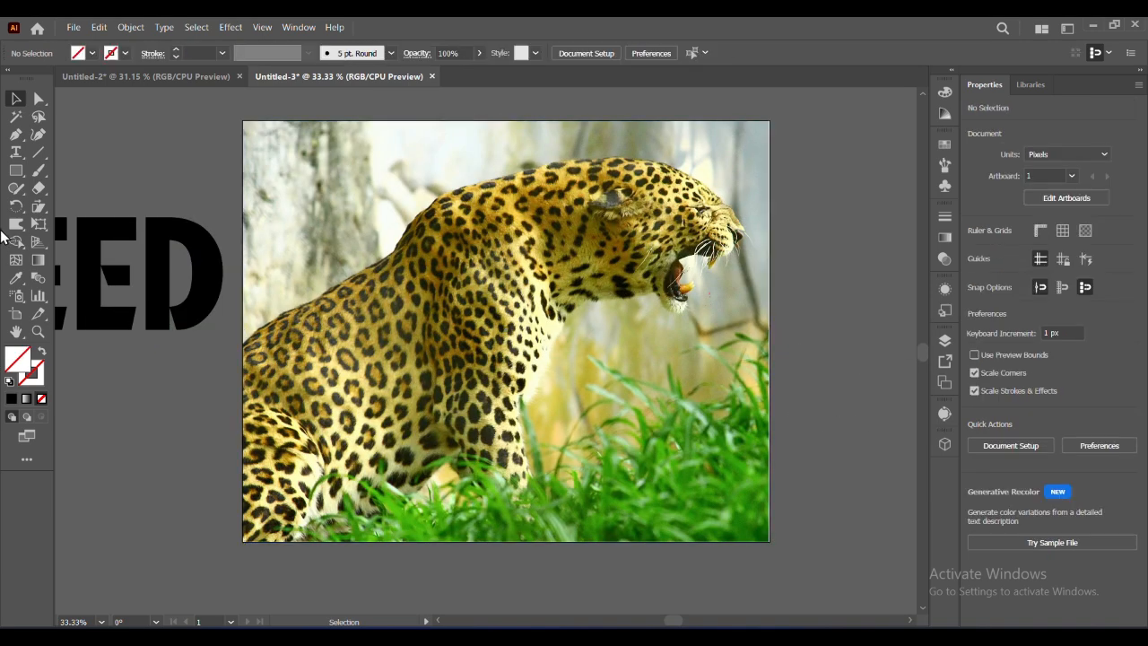
Fill the SPEED text with white.
{"action": "left_click", "coordinate": [90, 314]}
{"action": "left_click", "coordinate": [92, 54]}
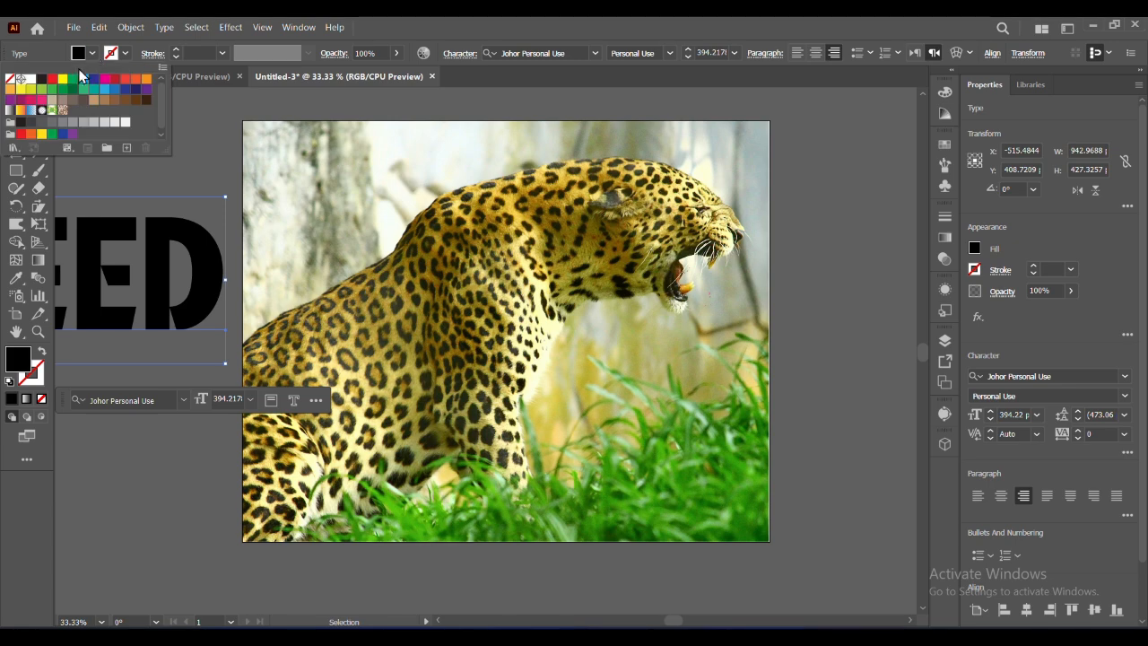
{"action": "left_click", "coordinate": [30, 79]}
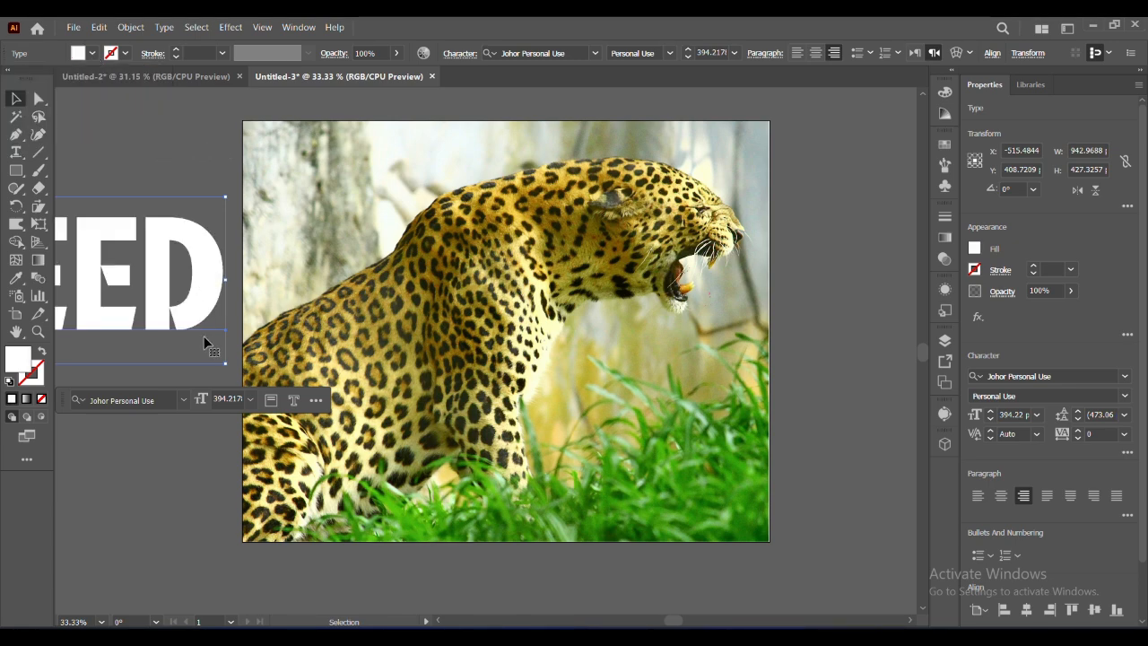
{"action": "left_click", "coordinate": [166, 502]}
Move the SPEED text onto the lower part of the photo and bring it to the front.
{"action": "left_click_drag", "start_coordinate": [187, 320], "coordinate": [649, 479]}
{"action": "right_click", "coordinate": [650, 481]}
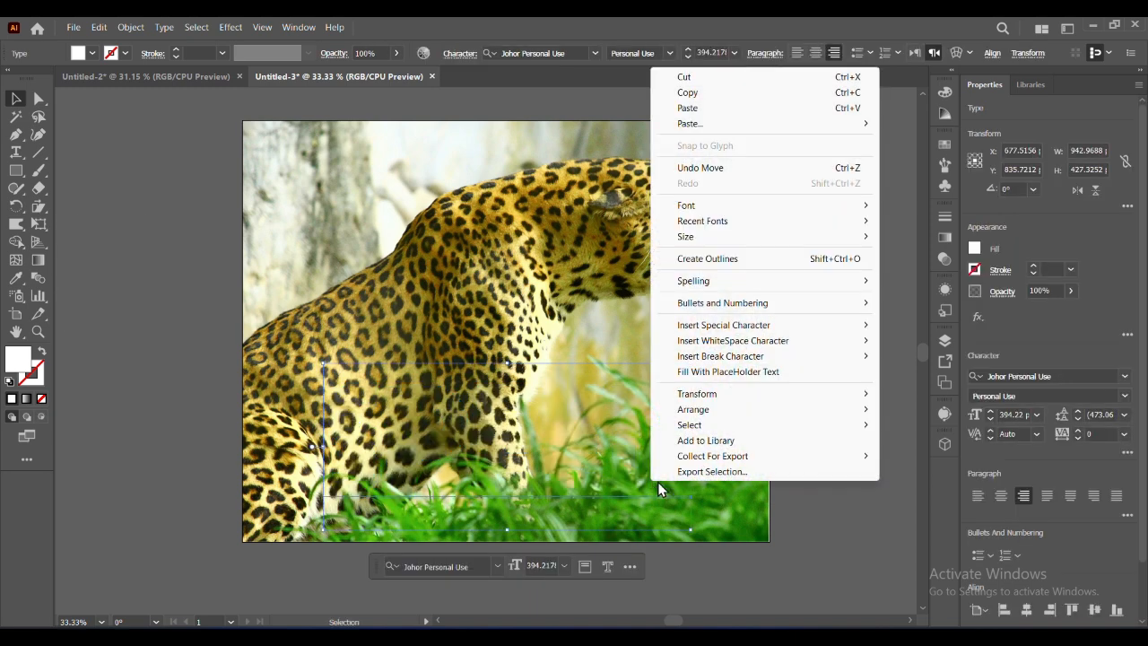
{"action": "mouse_move", "coordinate": [709, 409]}
{"action": "left_click", "coordinate": [906, 408]}
{"action": "left_click", "coordinate": [868, 513]}
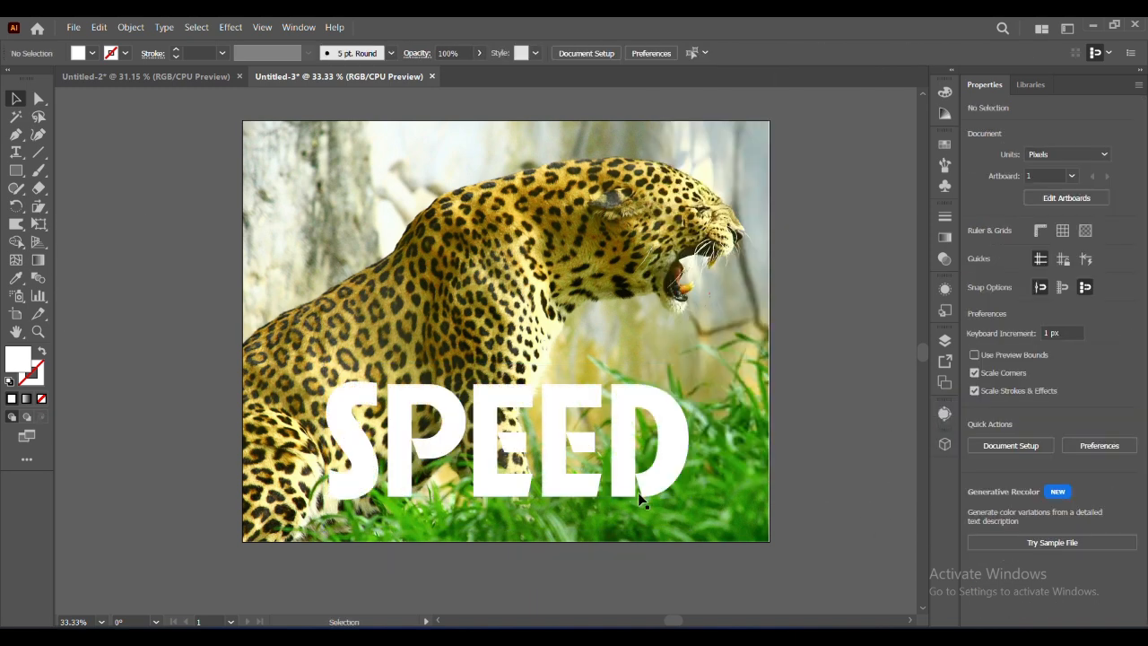
Enlarge the SPEED text to about 475 pt and recentre it roughly over the photo's lower half.
{"action": "left_click", "coordinate": [637, 492]}
{"action": "left_click_drag", "start_coordinate": [693, 531], "coordinate": [745, 562]}
{"action": "left_click_drag", "start_coordinate": [685, 485], "coordinate": [677, 479]}
Shear the SPEED text so it slants to the right, and centre it horizontally on the artboard.
{"action": "left_click_drag", "start_coordinate": [40, 214], "coordinate": [94, 224]}
{"action": "left_click_drag", "start_coordinate": [687, 378], "coordinate": [726, 384]}
{"action": "left_click", "coordinate": [15, 99]}
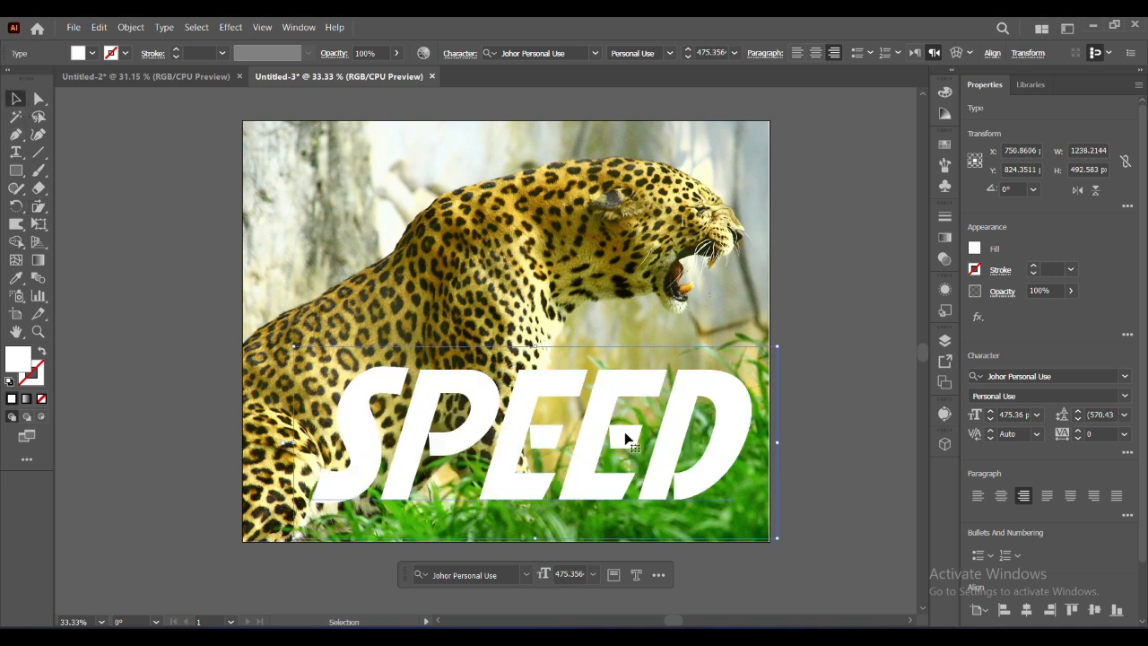
{"action": "left_click_drag", "start_coordinate": [598, 496], "coordinate": [565, 486]}
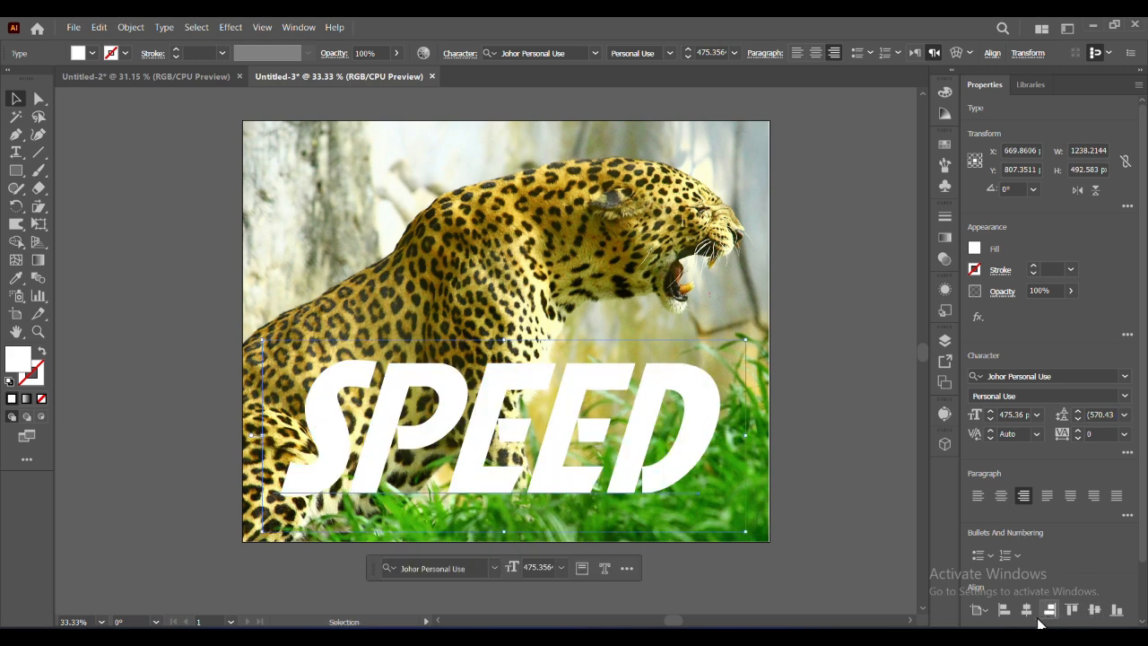
{"action": "left_click", "coordinate": [1026, 609]}
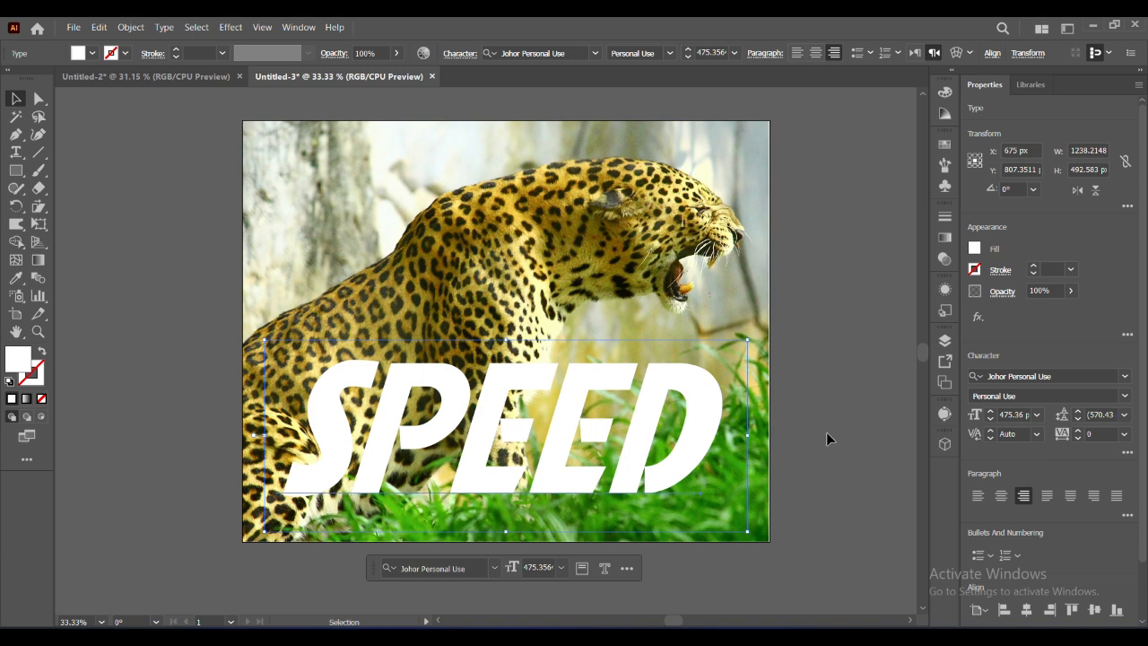
Raise the two lower corner anchors of the photo's clipping mask together, shortening the mask to about 823 px tall.
{"action": "left_click", "coordinate": [38, 99]}
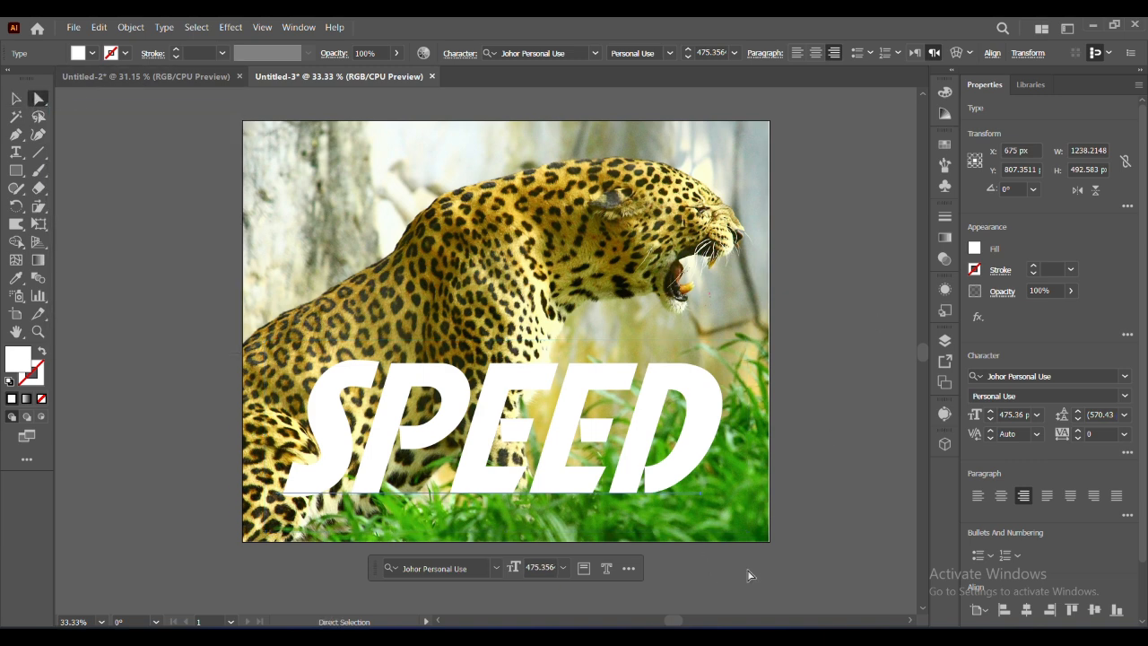
{"action": "left_click", "coordinate": [16, 99]}
{"action": "left_click", "coordinate": [597, 247]}
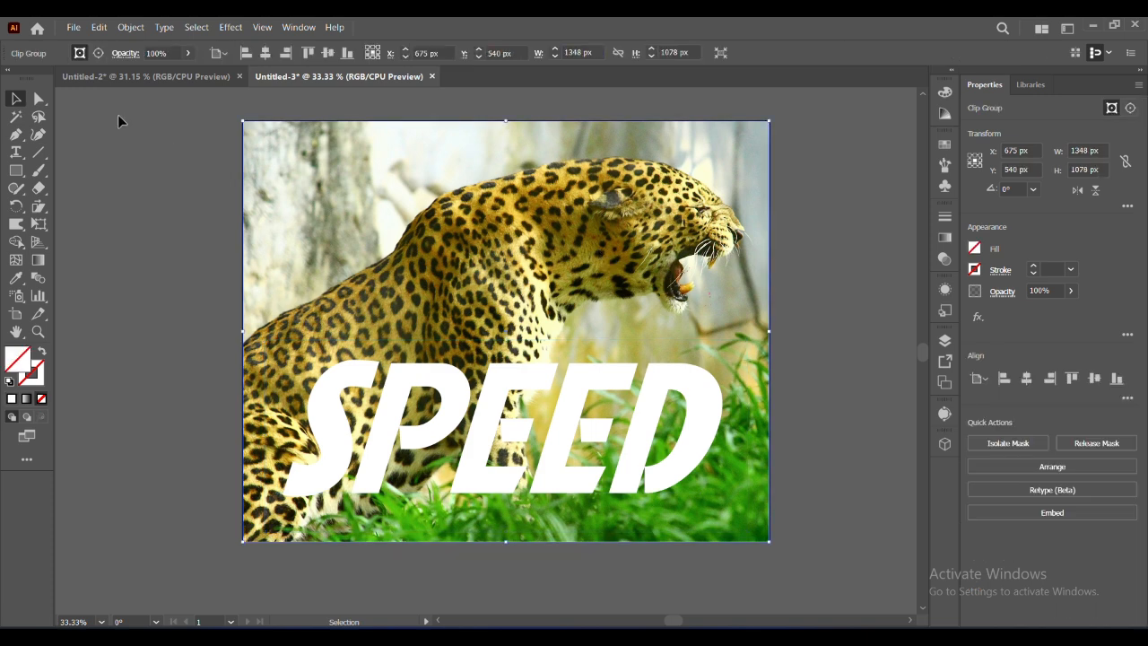
{"action": "left_click", "coordinate": [38, 101]}
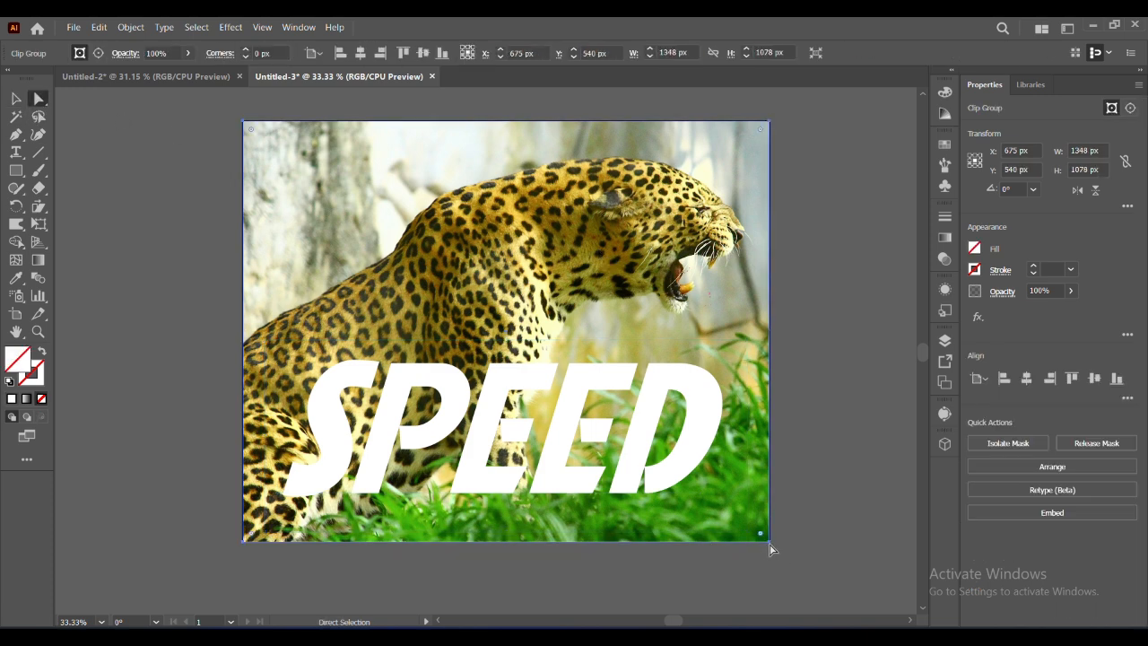
{"action": "left_click", "coordinate": [770, 549]}
{"action": "left_click", "coordinate": [17, 99]}
{"action": "left_click", "coordinate": [376, 218]}
{"action": "left_click", "coordinate": [39, 101]}
{"action": "left_click", "coordinate": [769, 542]}
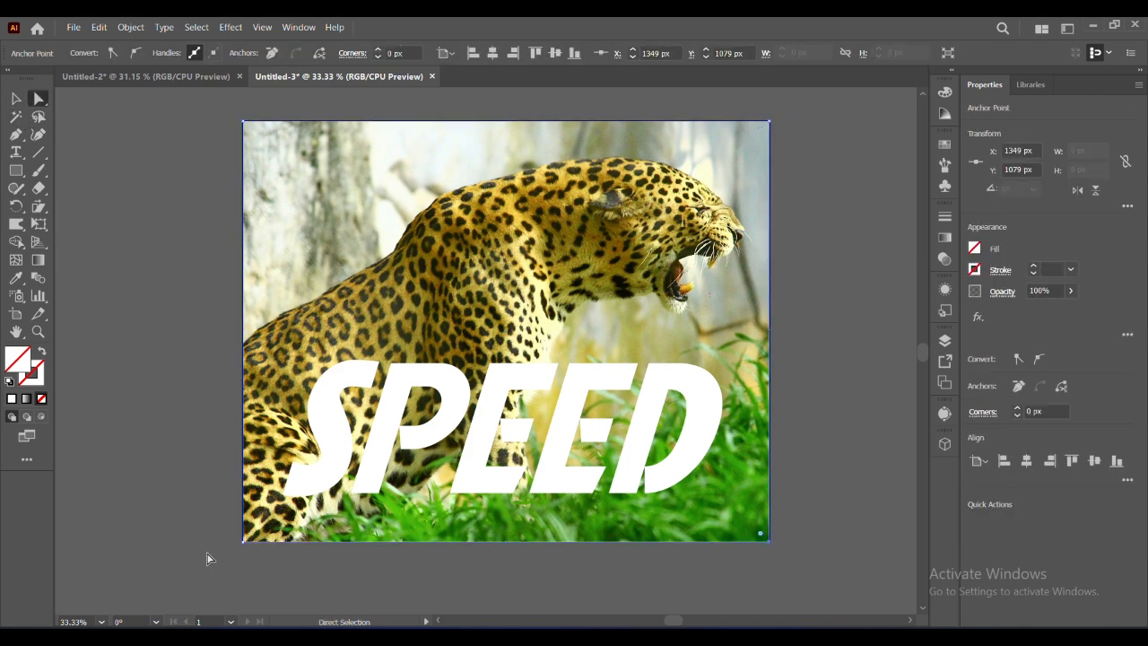
{"action": "key", "text": "ctrl"}
{"action": "left_click", "coordinate": [242, 541], "text": "ctrl"}
{"action": "left_click_drag", "start_coordinate": [240, 521], "coordinate": [242, 445]}
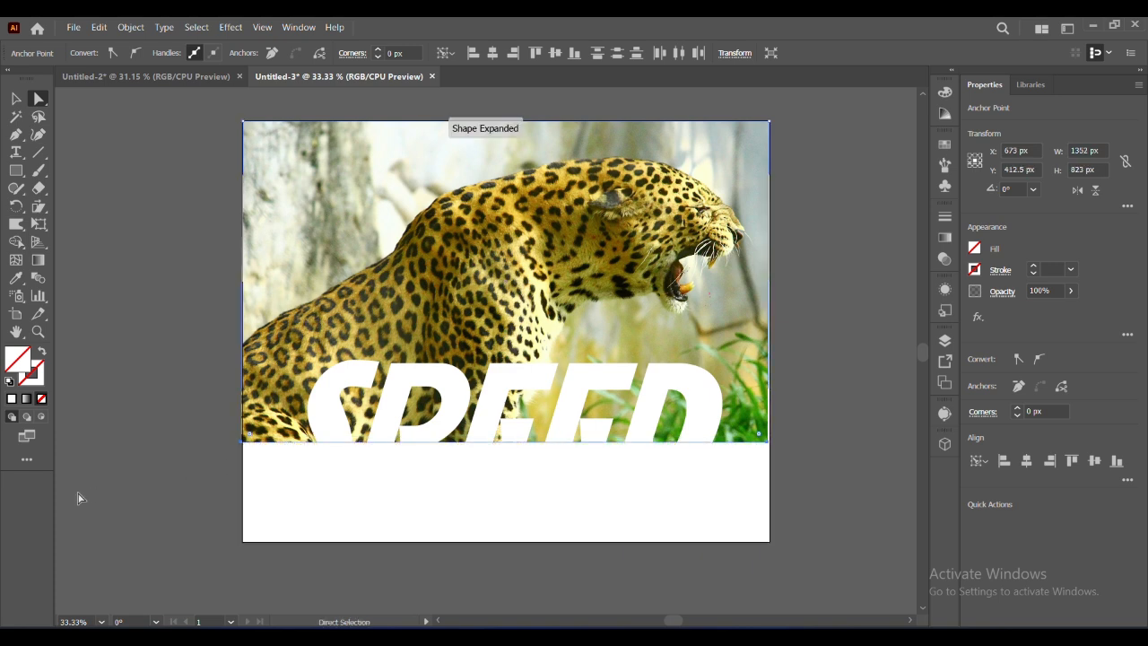
{"action": "left_click", "coordinate": [17, 99]}
{"action": "left_click", "coordinate": [100, 305]}
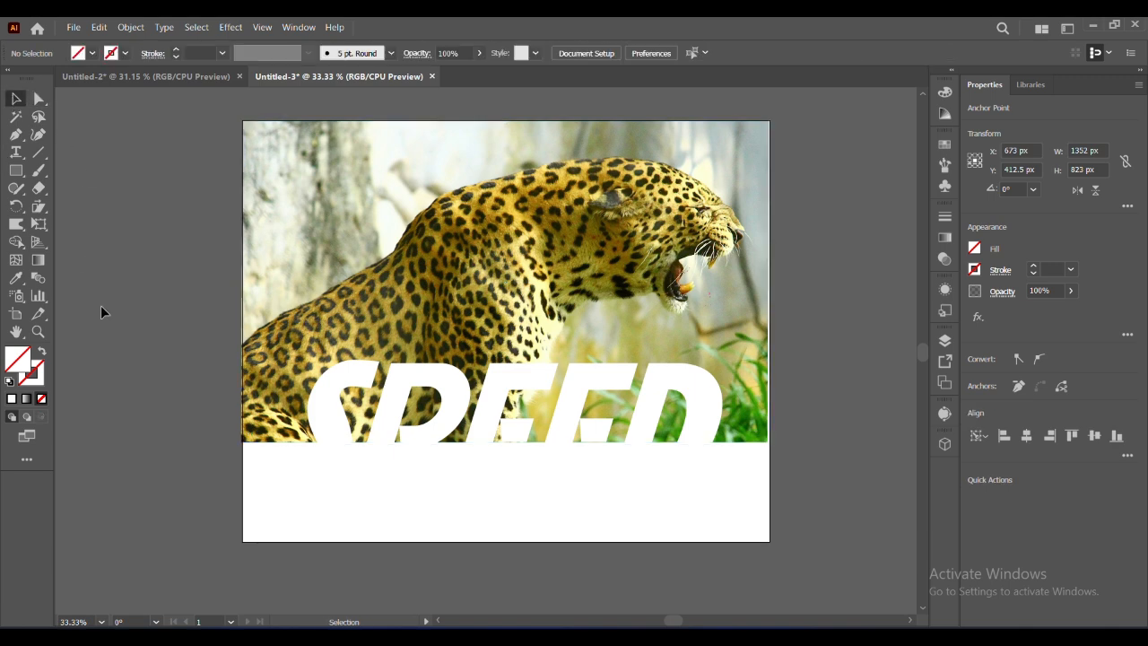
Copy the SPEED text to the clipboard and convert the original text to outlines.
{"action": "left_click", "coordinate": [389, 381]}
{"action": "right_click", "coordinate": [390, 381]}
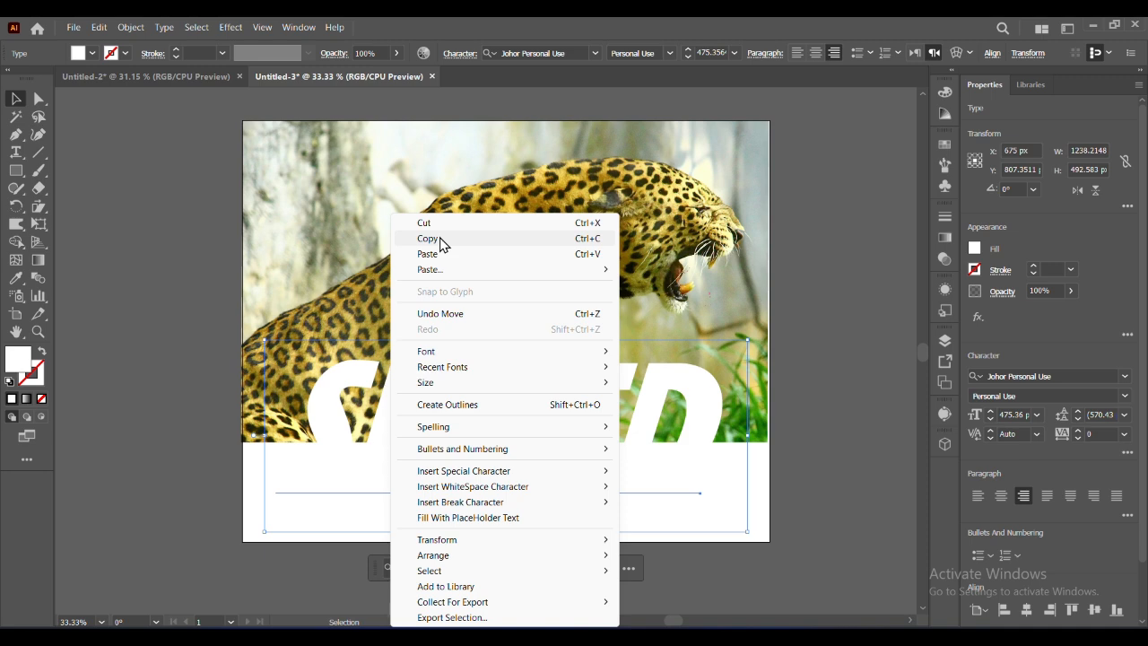
{"action": "left_click", "coordinate": [439, 238]}
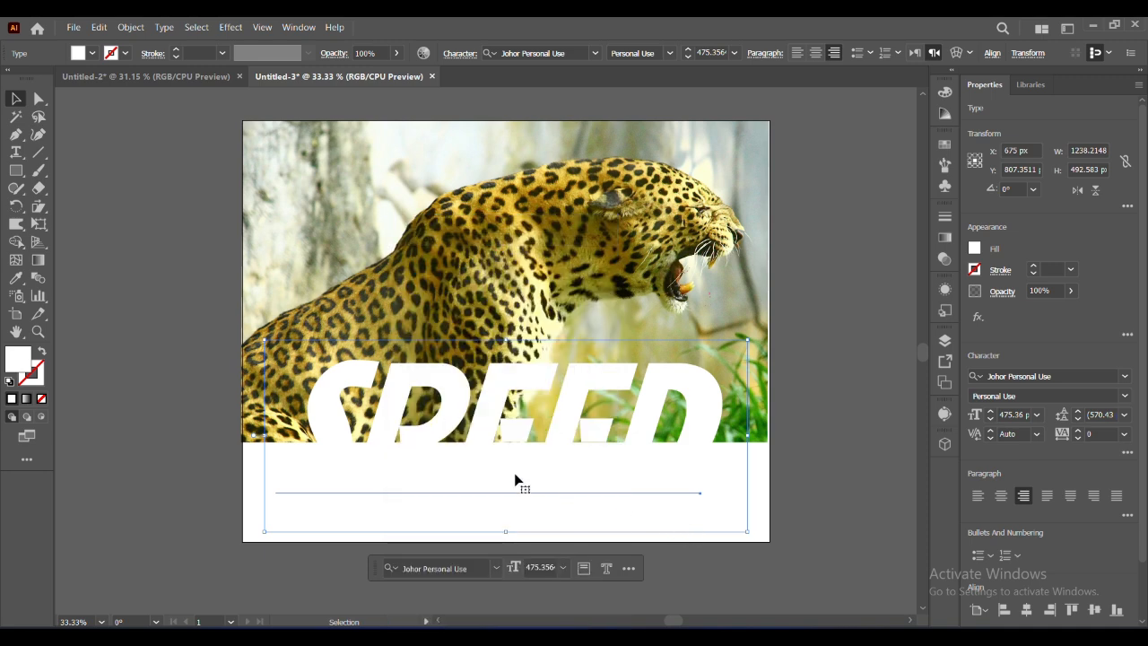
{"action": "right_click", "coordinate": [335, 413]}
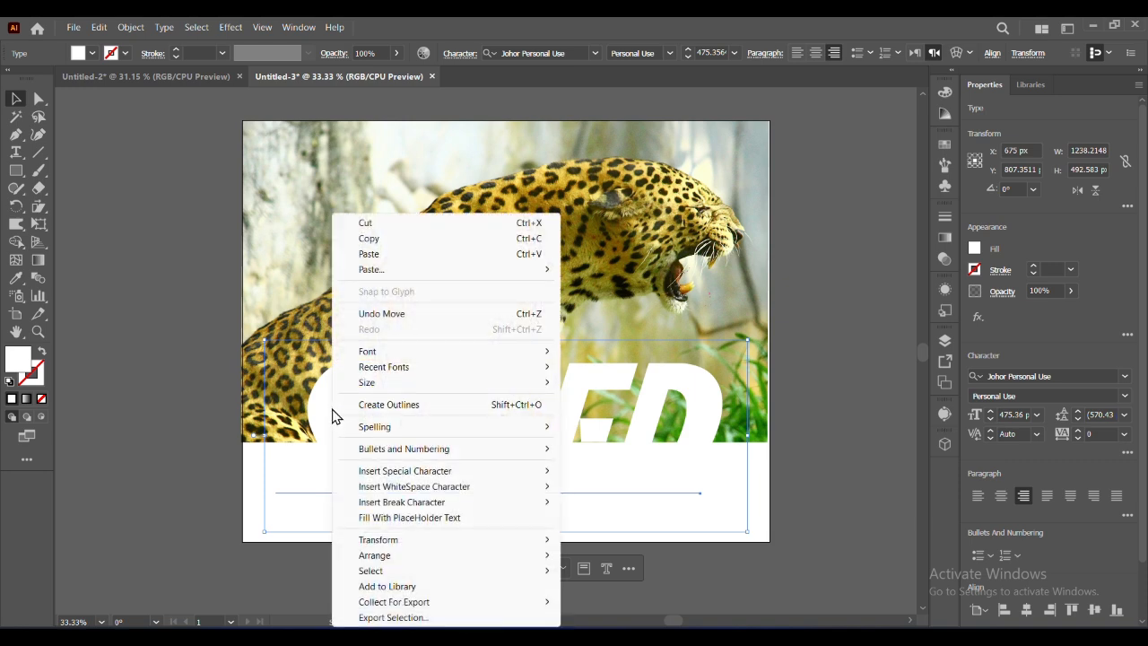
{"action": "left_click", "coordinate": [359, 405]}
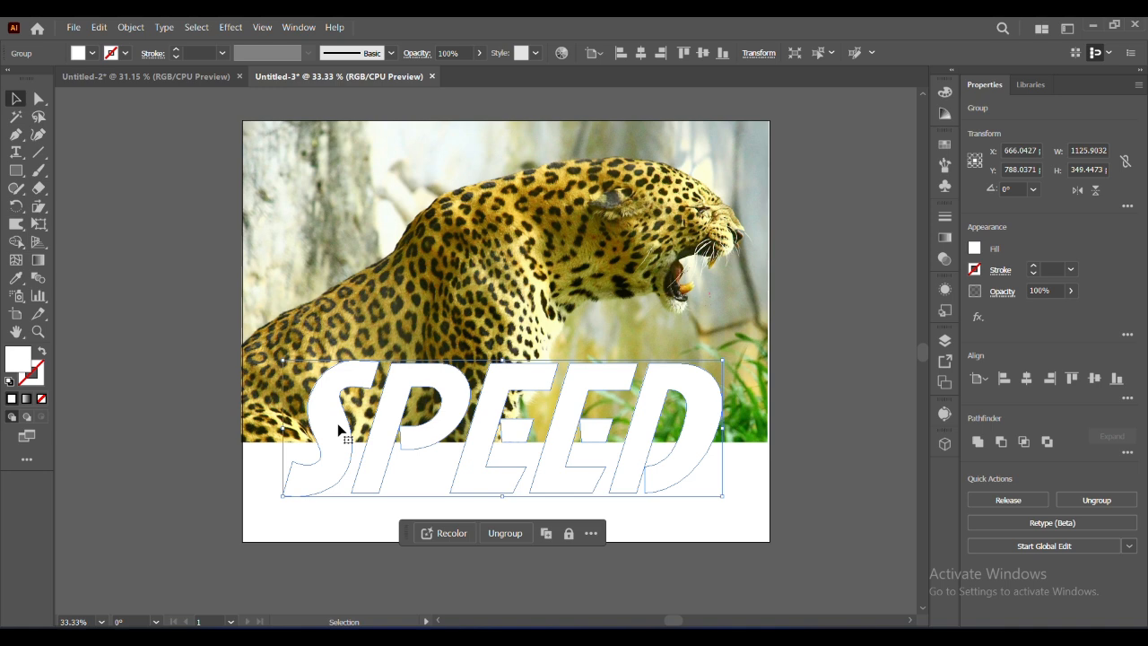
Turn the outlined SPEED letters into a compound path.
{"action": "left_click", "coordinate": [127, 27]}
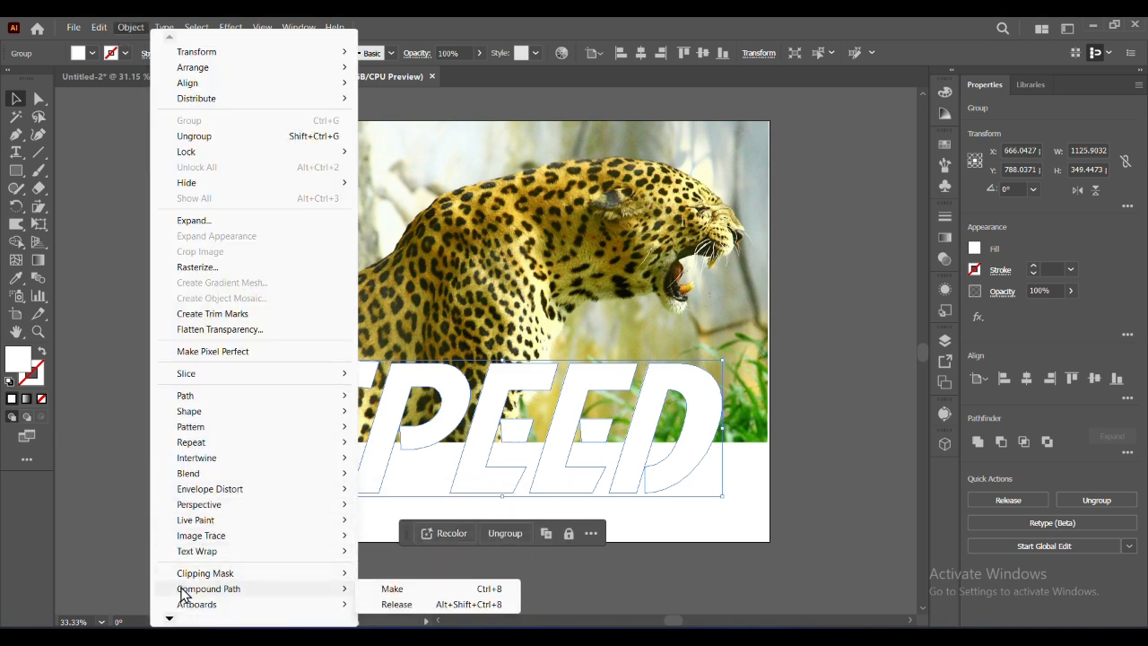
{"action": "mouse_move", "coordinate": [353, 590]}
{"action": "left_click", "coordinate": [404, 587]}
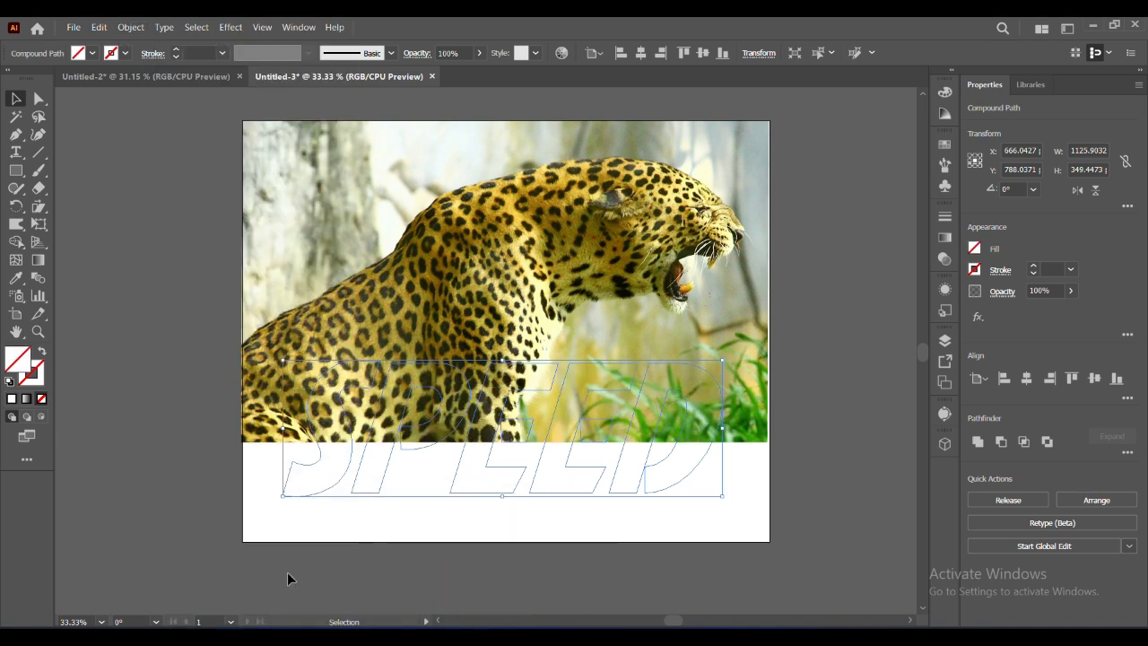
{"action": "left_click", "coordinate": [37, 100]}
{"action": "left_click", "coordinate": [357, 237]}
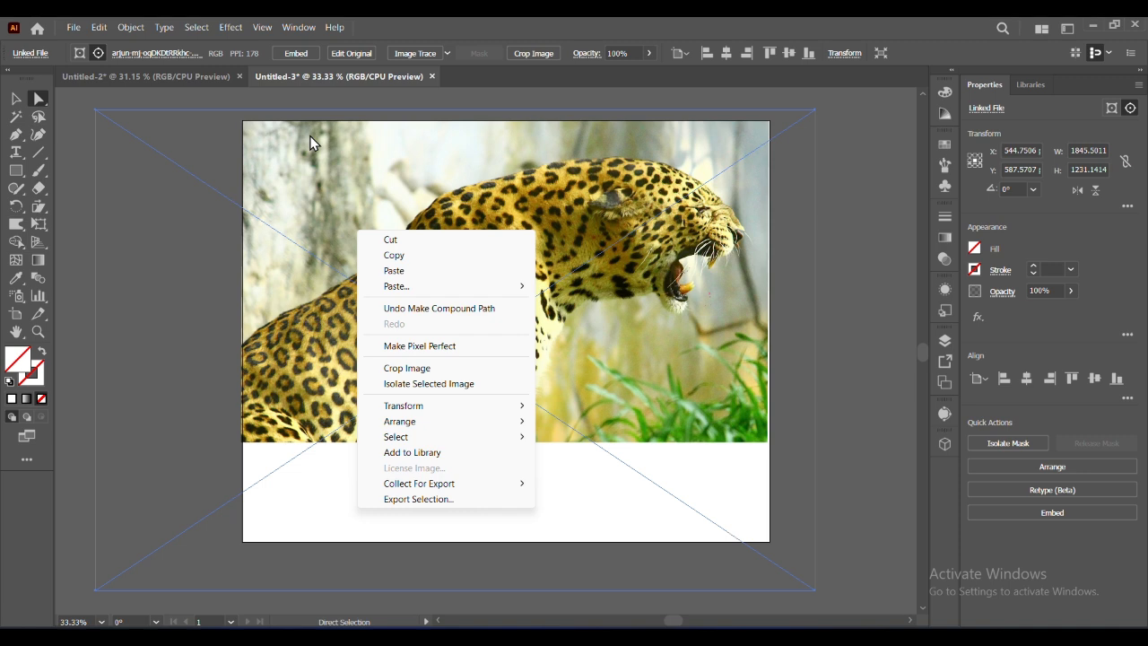
{"action": "left_click", "coordinate": [113, 113]}
{"action": "right_click", "coordinate": [113, 113]}
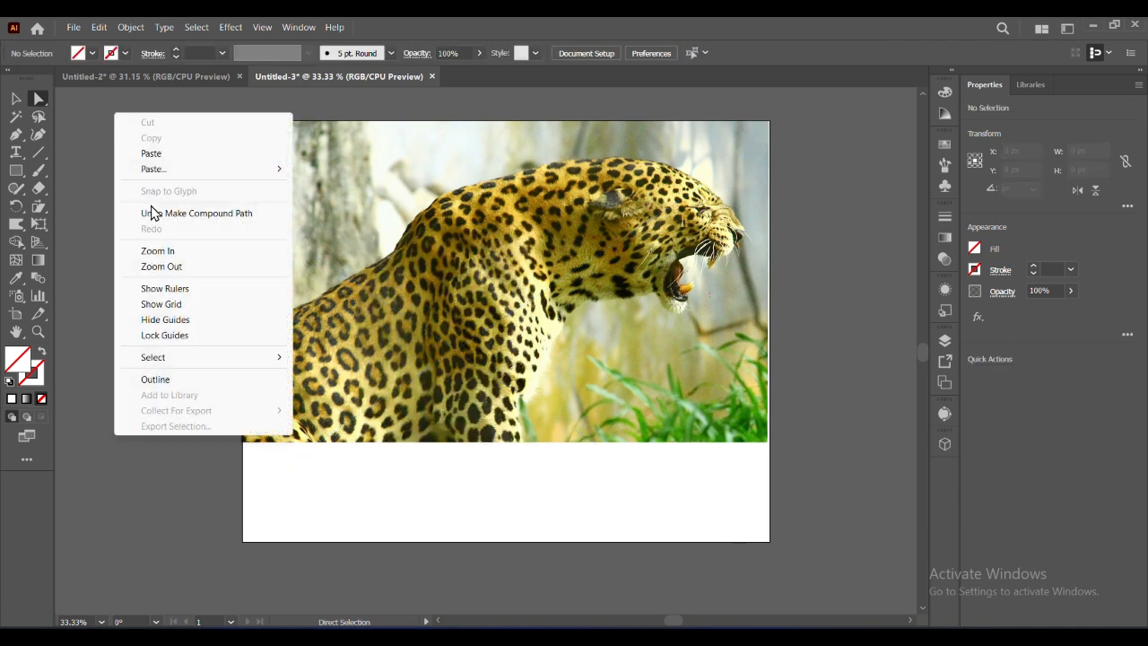
{"action": "left_click", "coordinate": [90, 148]}
{"action": "key", "text": "v"}
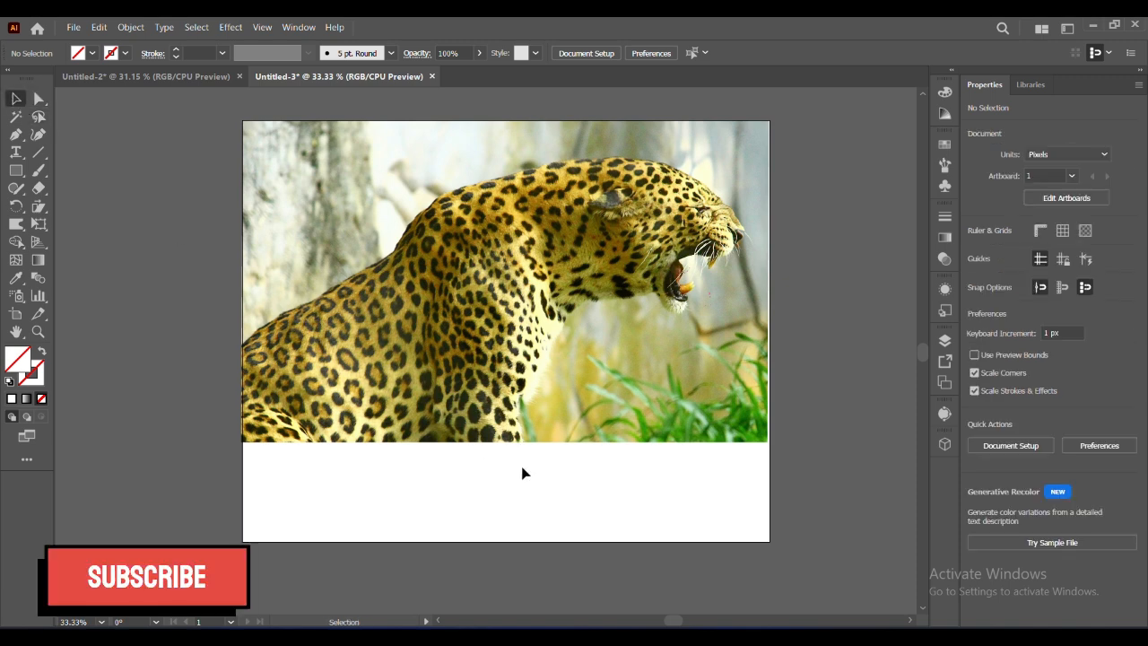
{"action": "left_click", "coordinate": [519, 420]}
{"action": "left_click", "coordinate": [579, 476]}
{"action": "left_click", "coordinate": [536, 430]}
{"action": "left_click", "coordinate": [543, 507]}
{"action": "left_click_drag", "start_coordinate": [483, 587], "coordinate": [736, 518]}
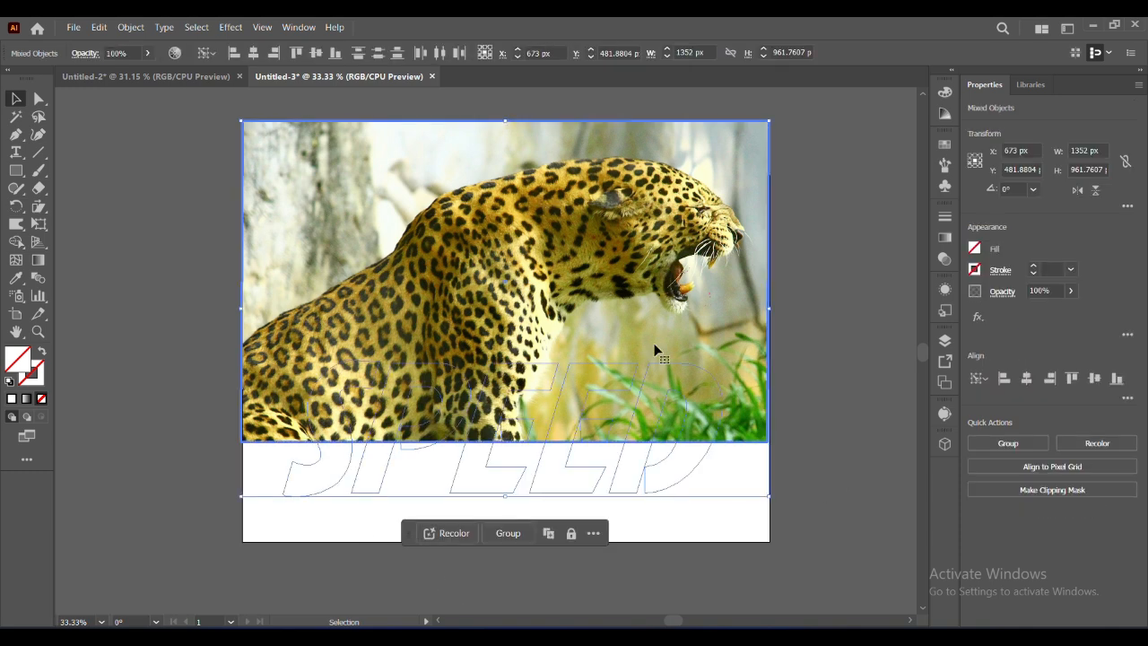
{"action": "key", "text": "ctrl+shift+a"}
Paste the copied SPEED text in place and swap its fill and stroke, giving it a white 1 pt outline without fill.
{"action": "left_click", "coordinate": [499, 179]}
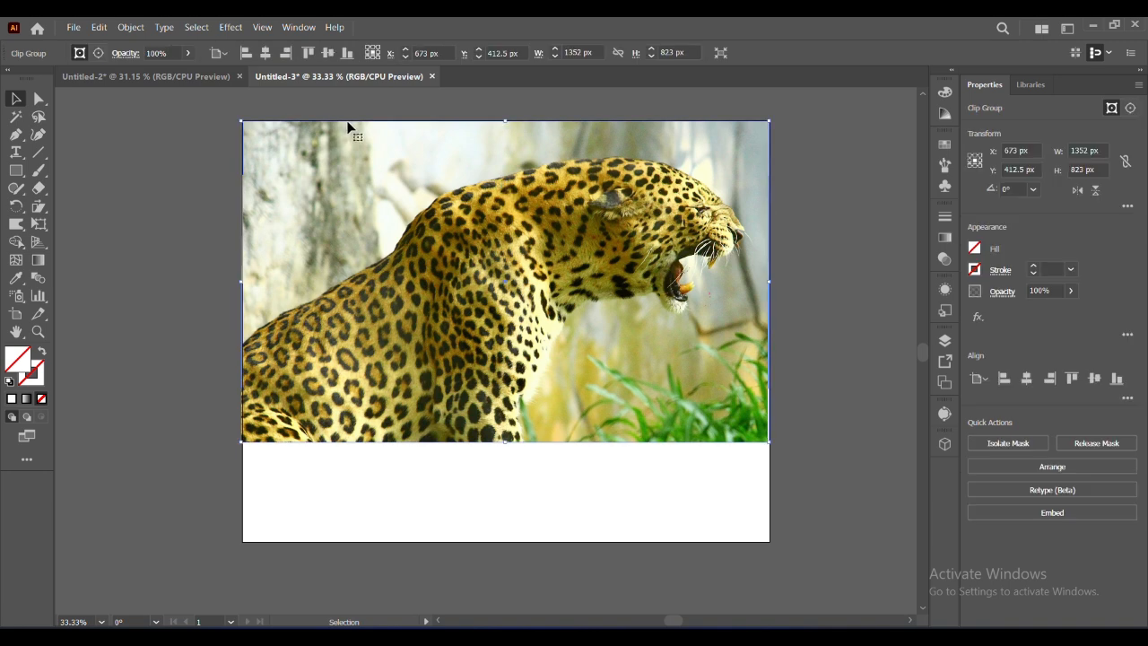
{"action": "right_click", "coordinate": [450, 401]}
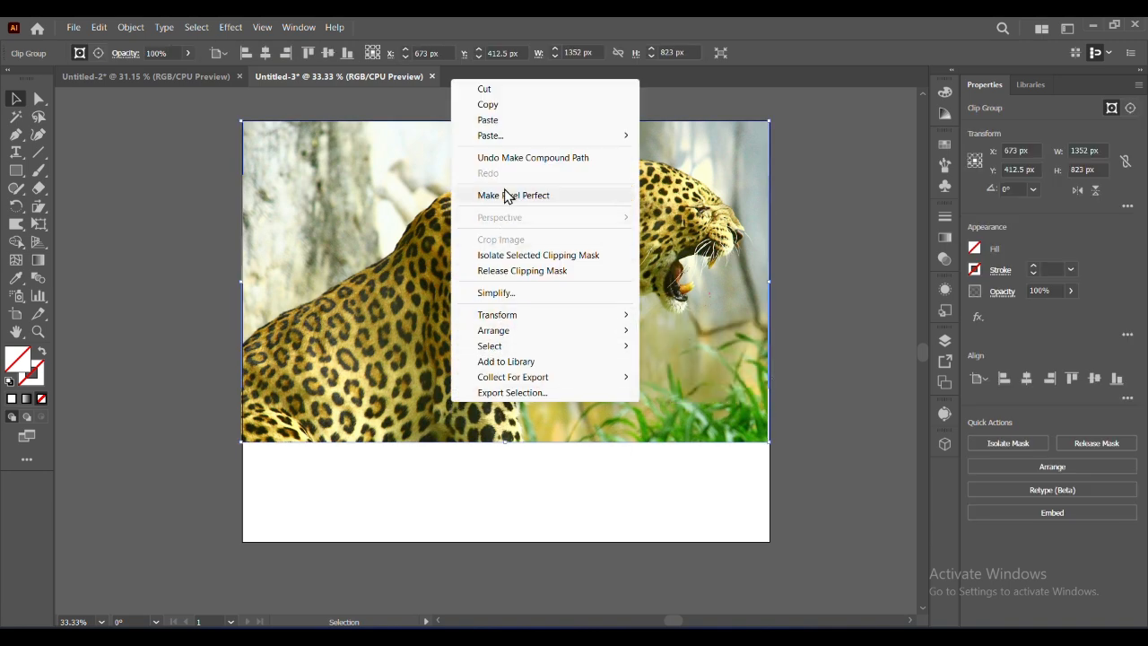
{"action": "mouse_move", "coordinate": [490, 134]}
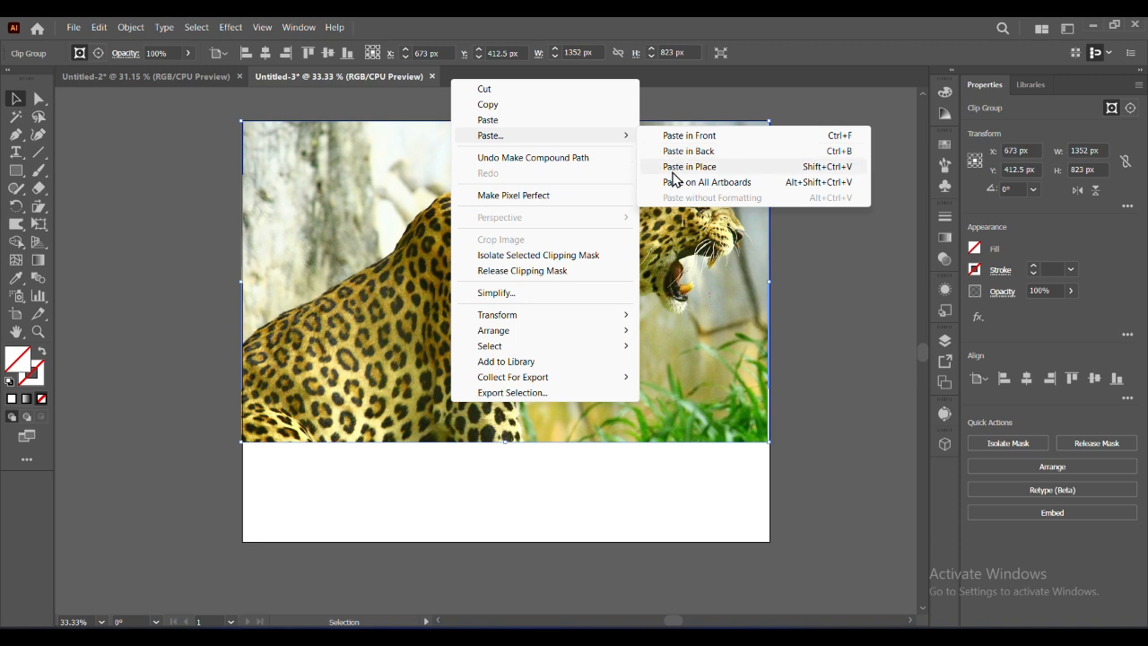
{"action": "left_click", "coordinate": [672, 168]}
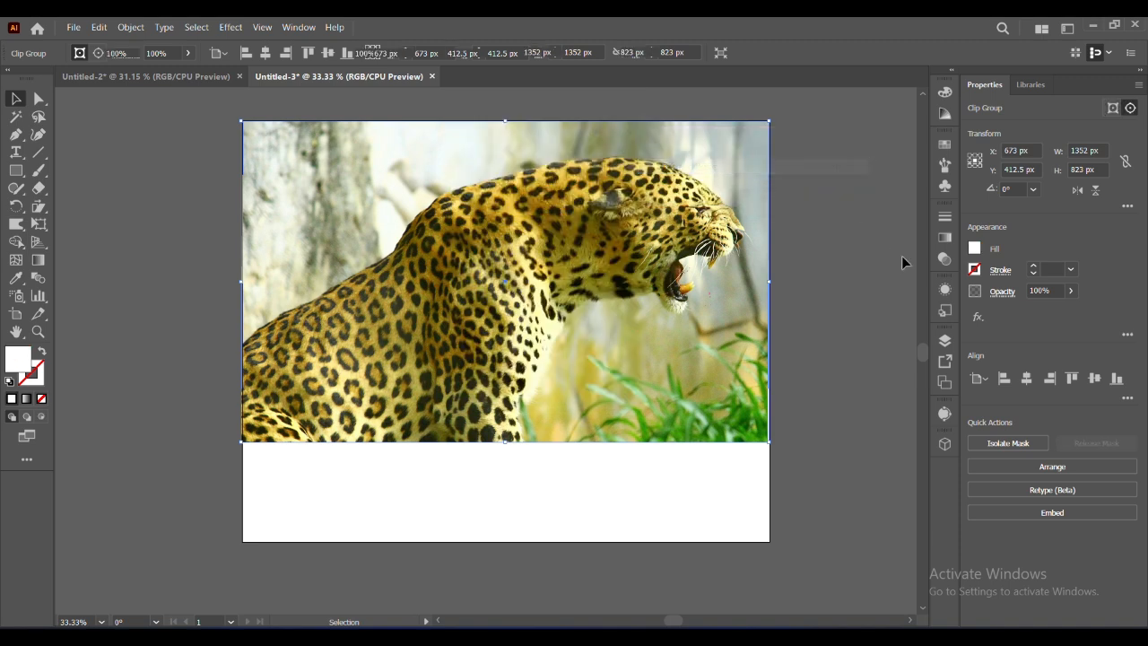
{"action": "left_click", "coordinate": [41, 352]}
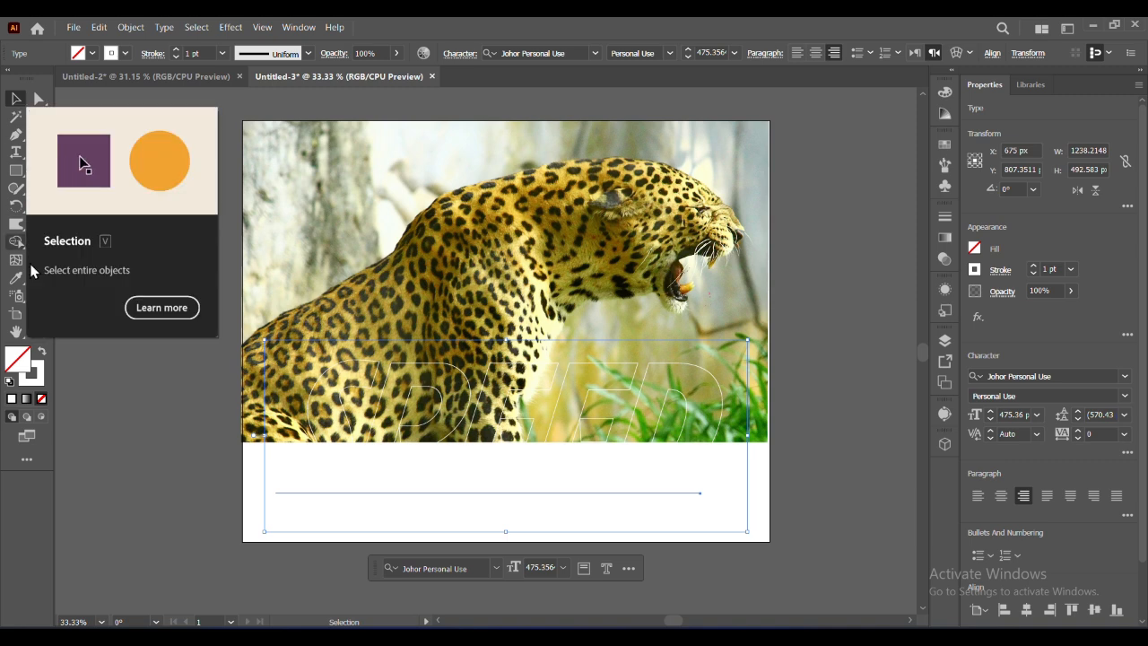
{"action": "left_click", "coordinate": [150, 425]}
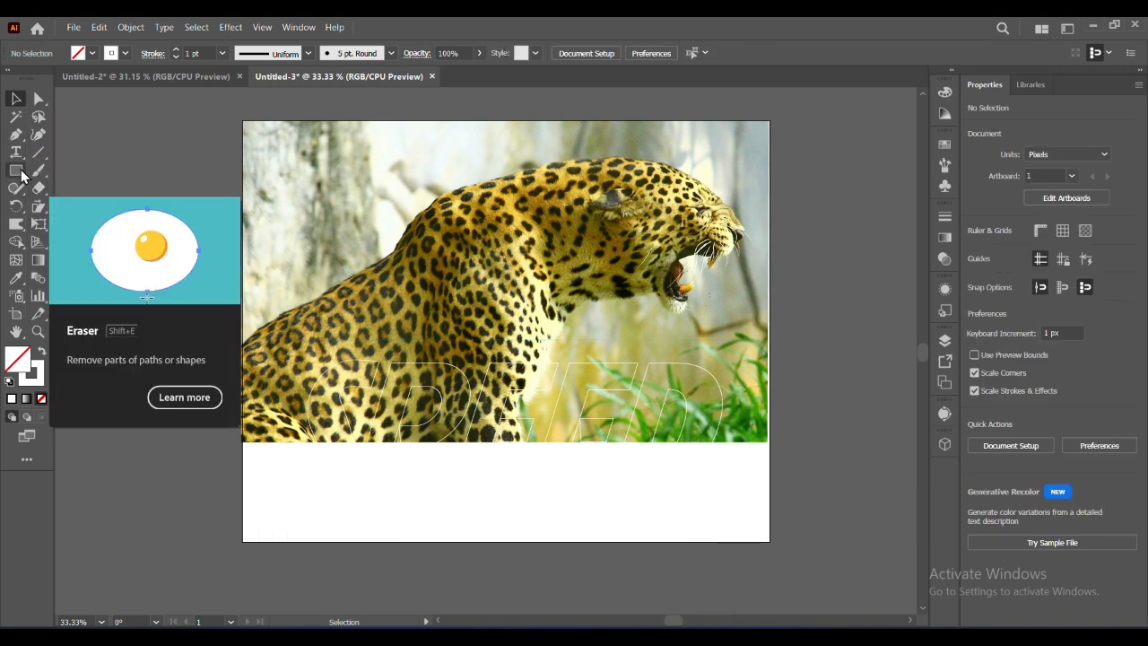
Copy the linked leopard photo from inside the clip group and paste it in place as a separate full image.
{"action": "left_click", "coordinate": [39, 97]}
{"action": "right_click", "coordinate": [334, 202]}
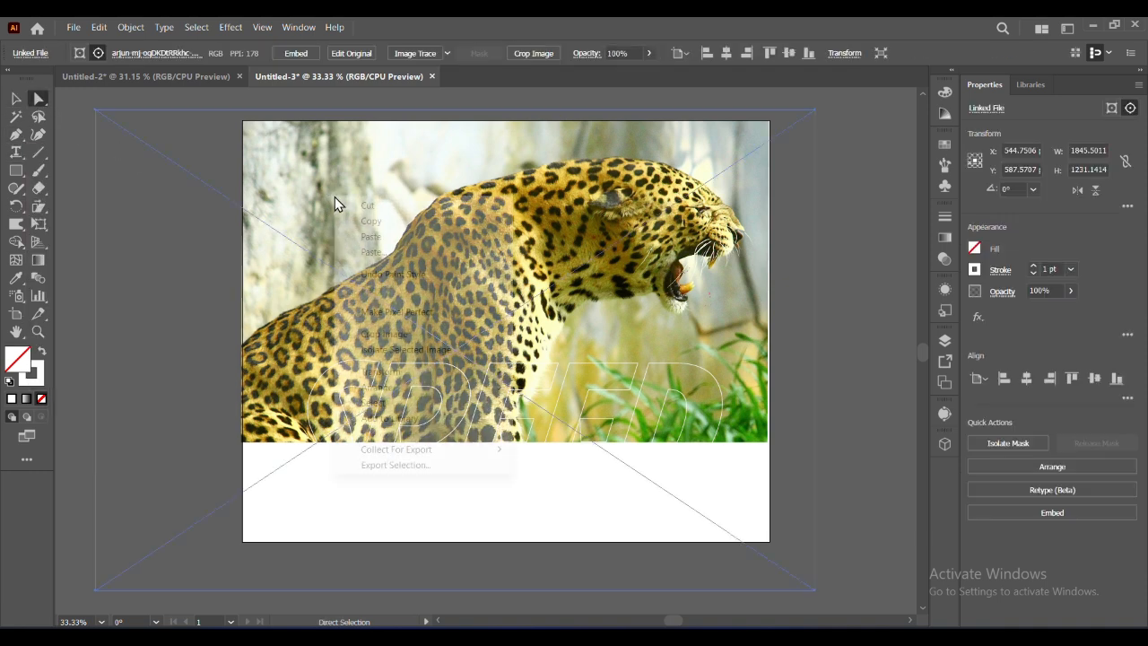
{"action": "left_click", "coordinate": [360, 222]}
{"action": "right_click", "coordinate": [350, 209]}
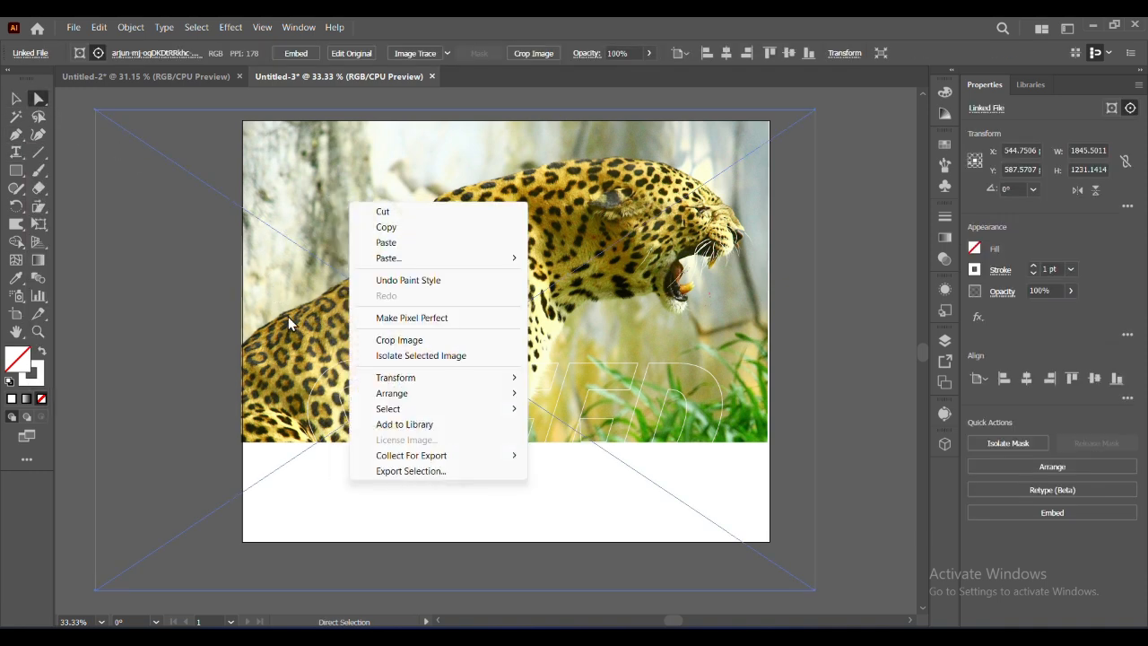
{"action": "mouse_move", "coordinate": [358, 257]}
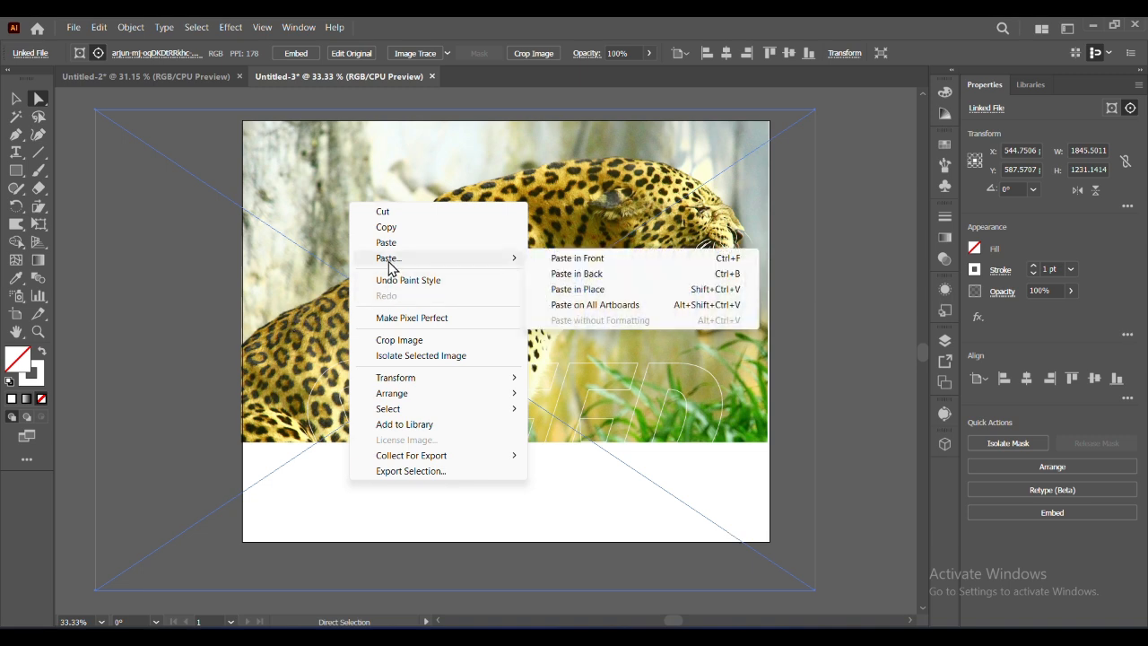
{"action": "left_click", "coordinate": [549, 274]}
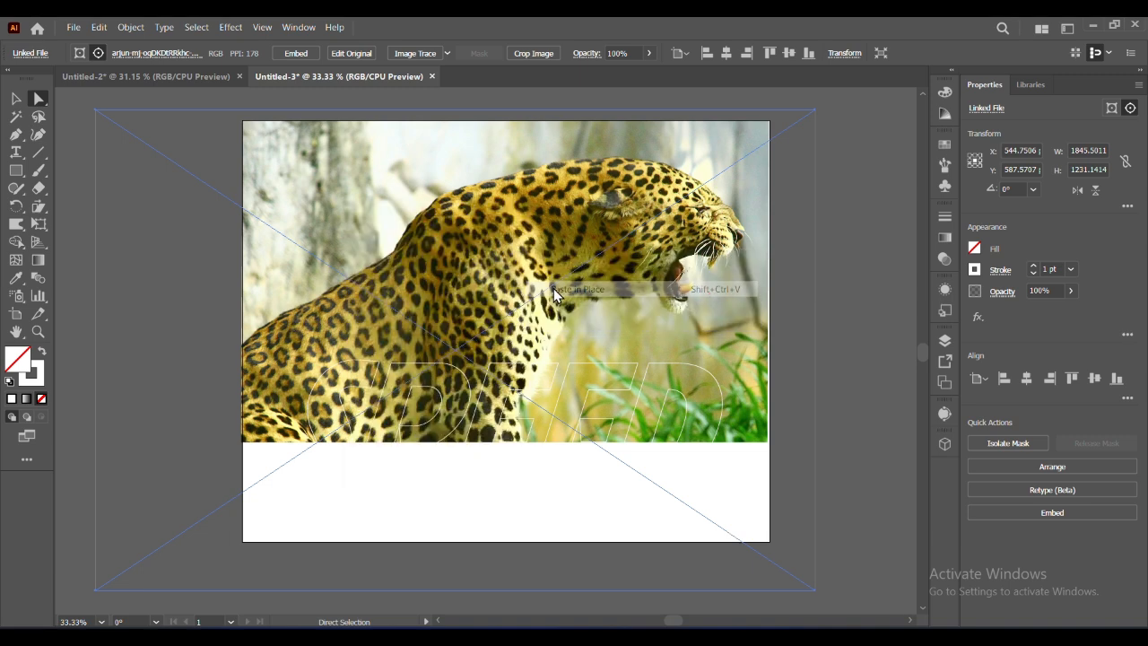
{"action": "left_click", "coordinate": [16, 99]}
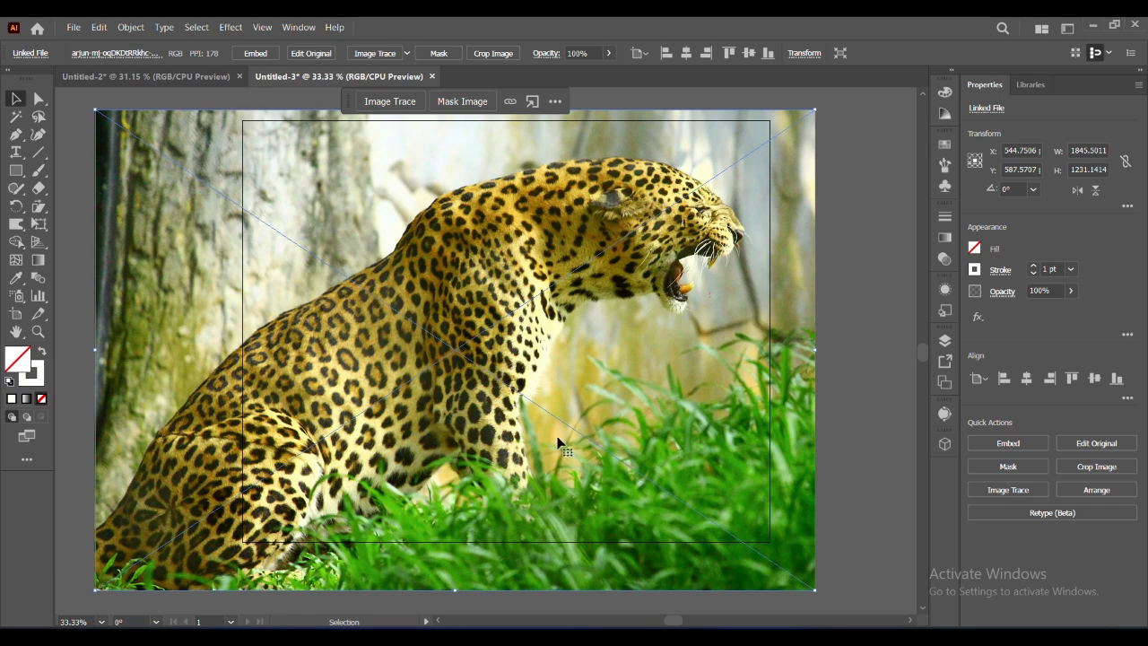
Try to make a clipping mask from the SPEED text and the pasted leopard photo, selecting both with the help of the layer list.
{"action": "left_click", "coordinate": [946, 341]}
{"action": "left_click", "coordinate": [794, 383]}
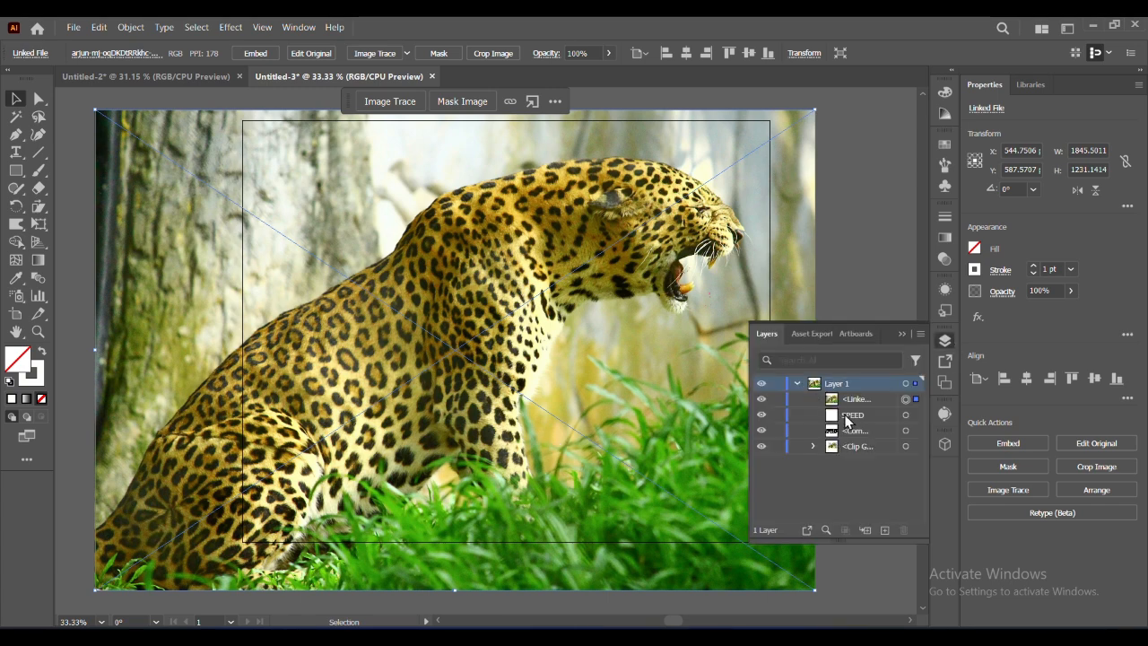
{"action": "left_click", "coordinate": [905, 416]}
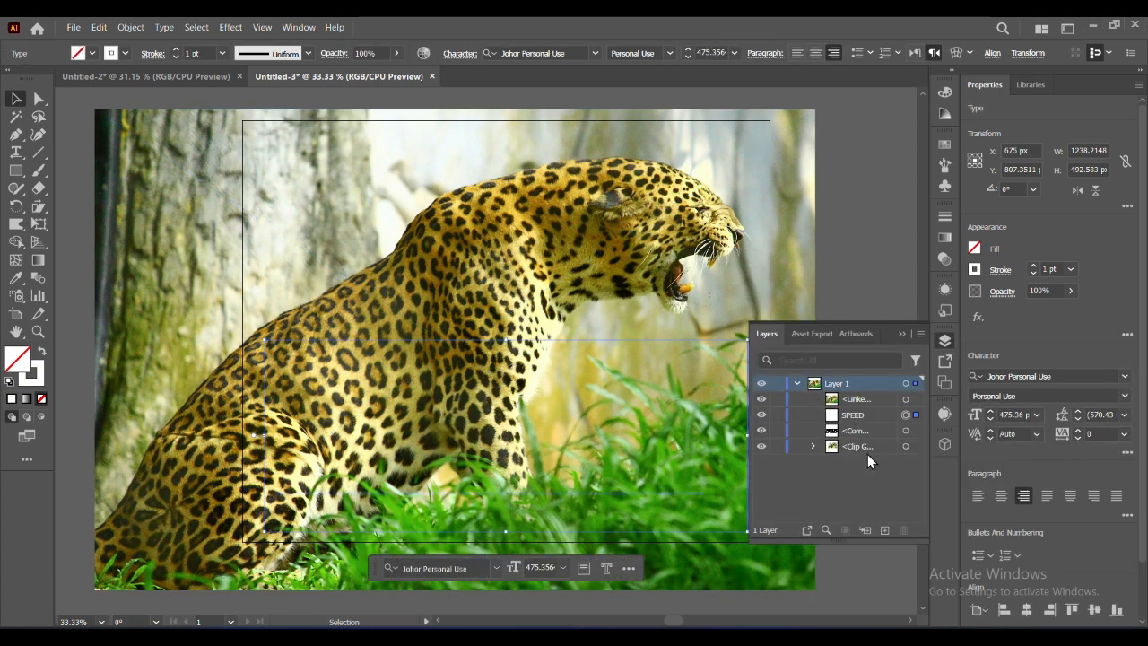
{"action": "left_click", "coordinate": [722, 574], "text": "shift"}
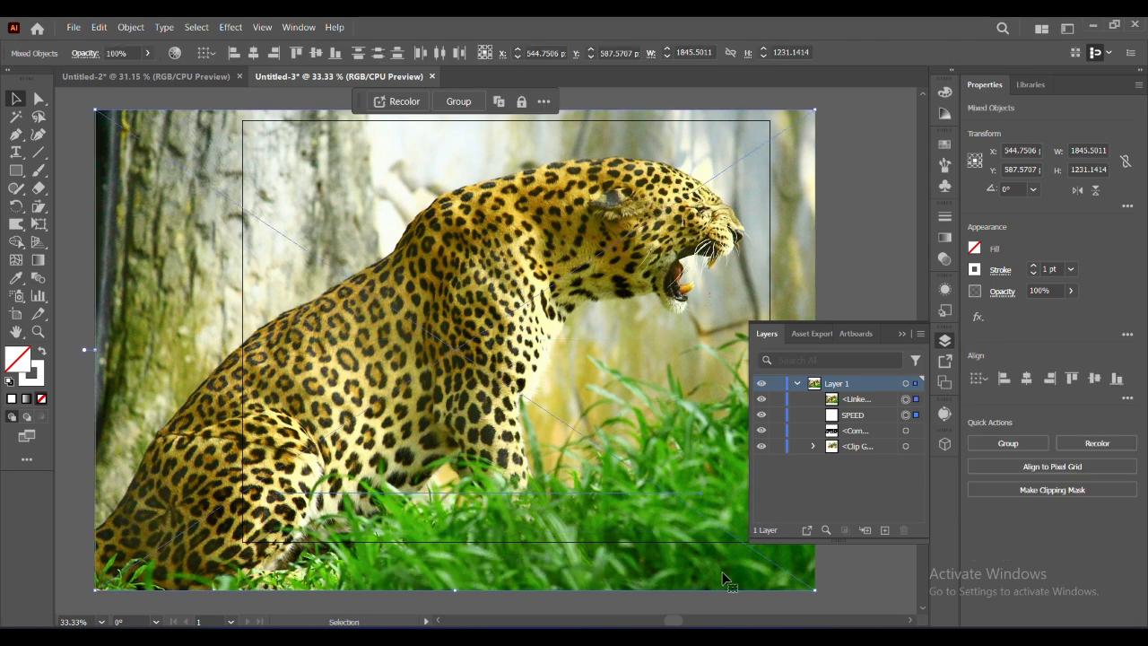
{"action": "right_click", "coordinate": [723, 573]}
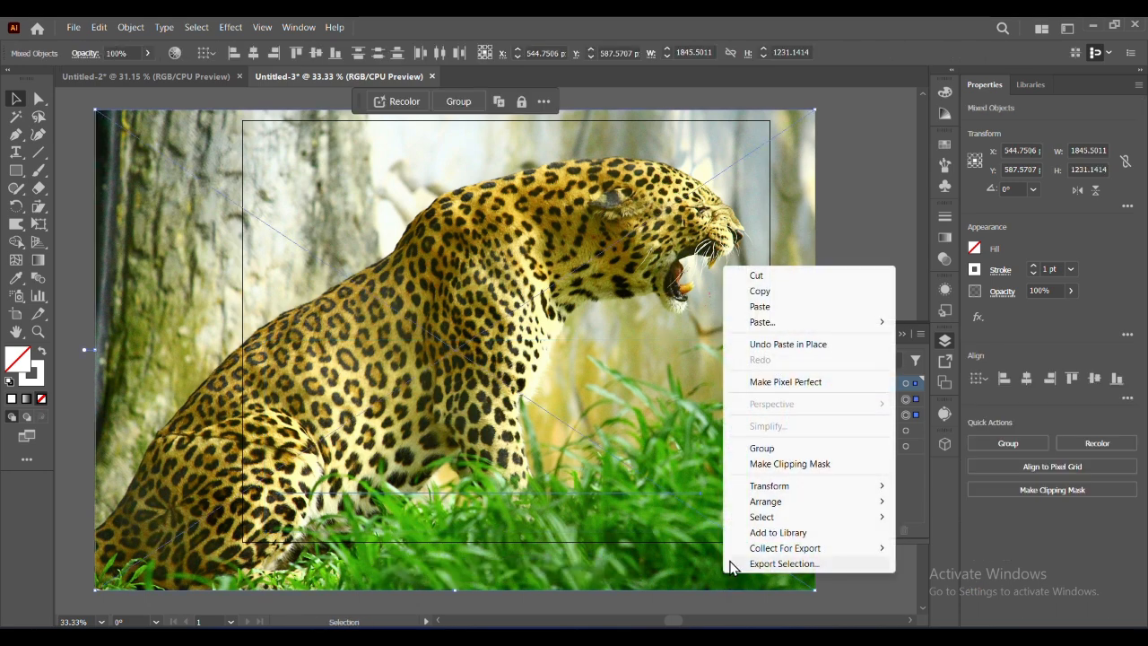
{"action": "left_click", "coordinate": [756, 463]}
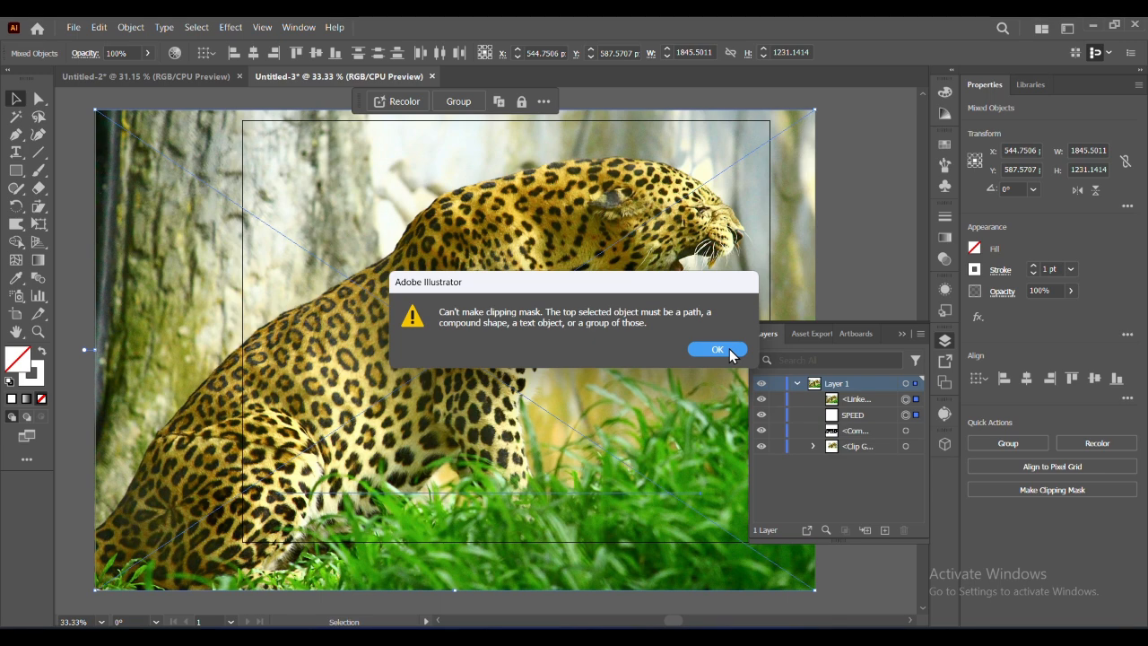
{"action": "left_click", "coordinate": [728, 349]}
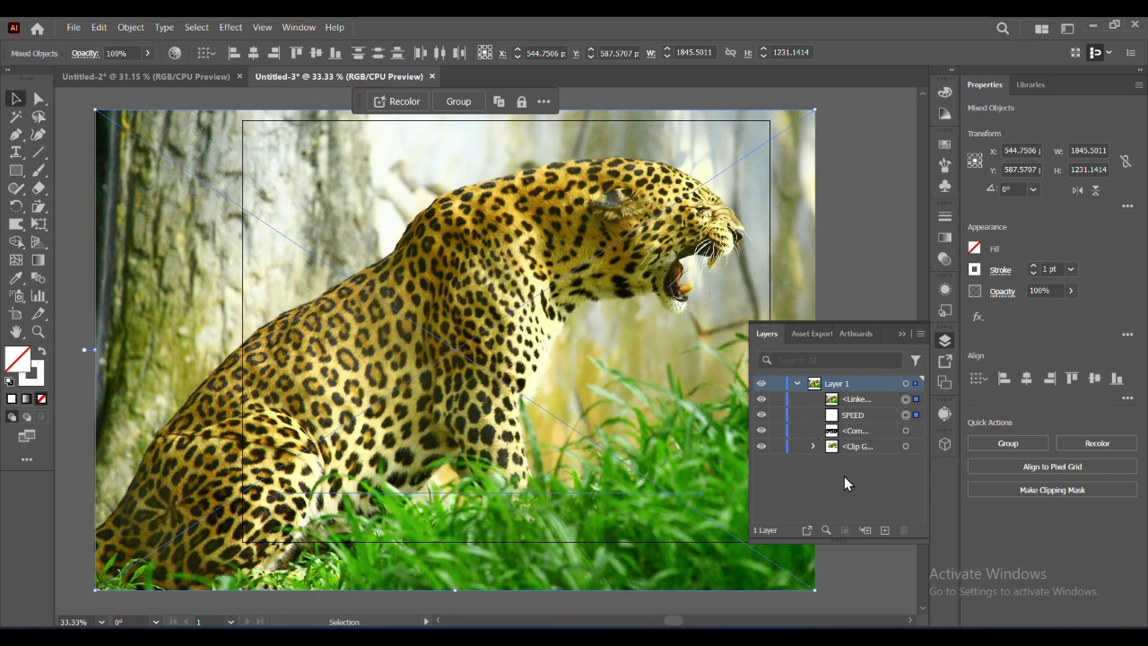
Select the SPEED compound path together with the full leopard photo and try to make a clipping mask from them.
{"action": "left_click", "coordinate": [905, 415]}
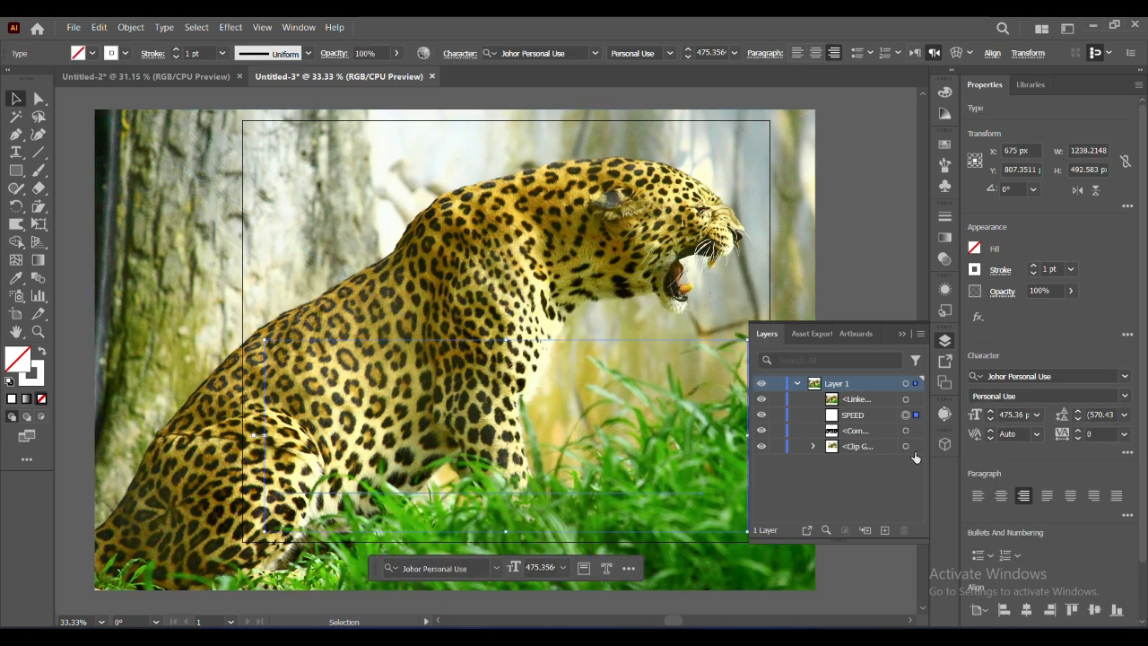
{"action": "left_click", "coordinate": [906, 430]}
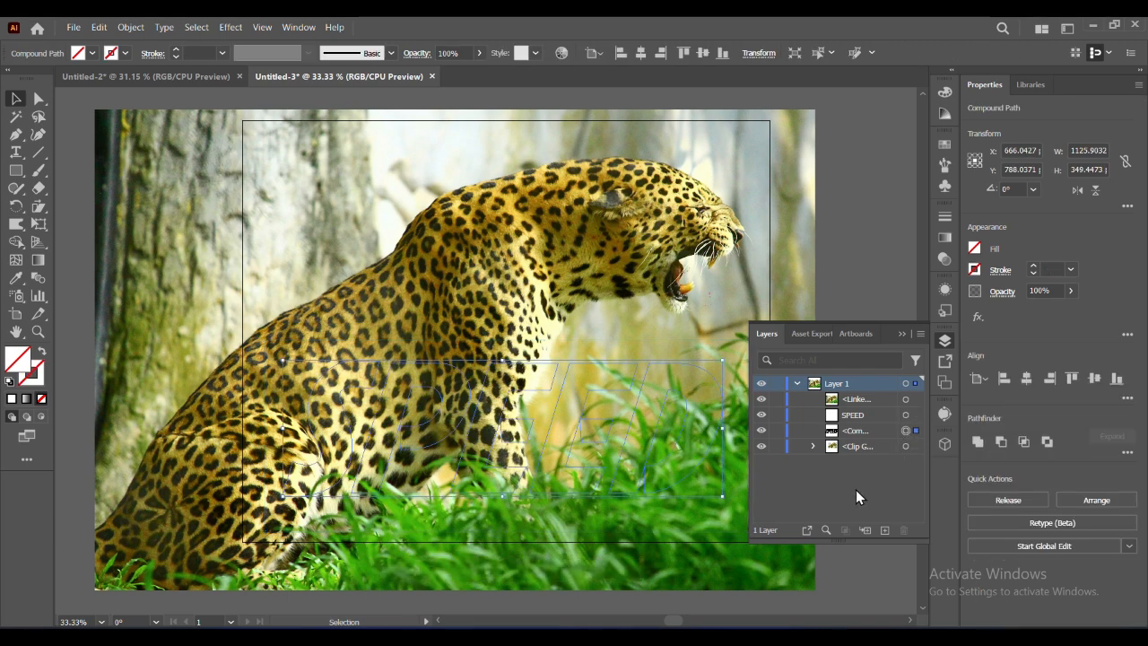
{"action": "left_click", "coordinate": [693, 577], "text": "shift"}
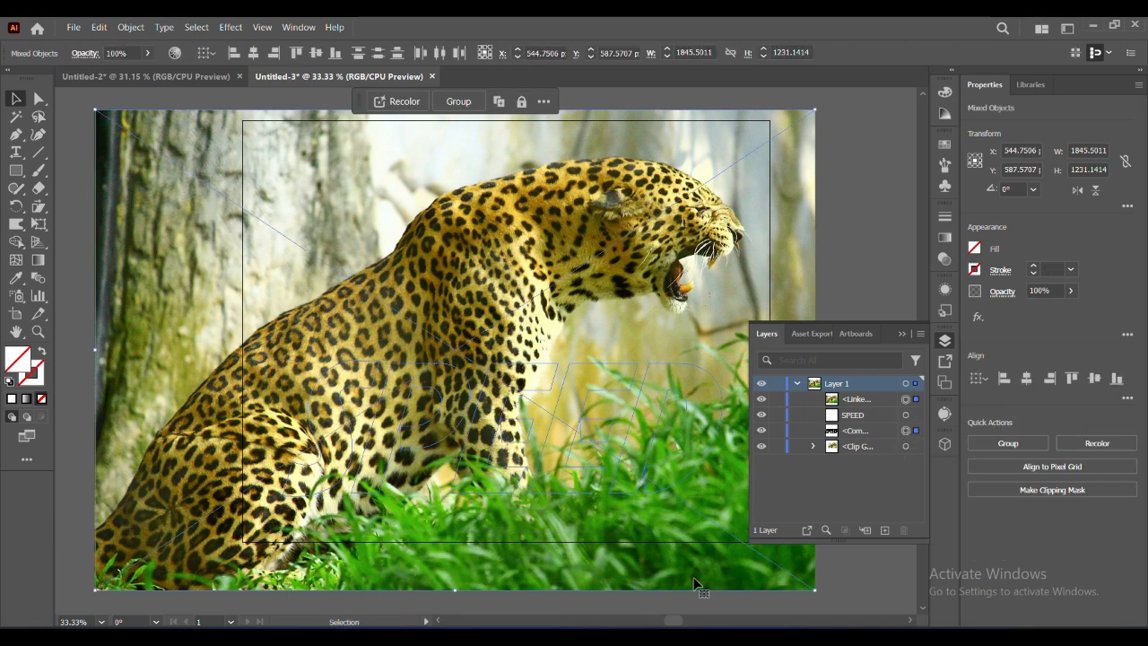
{"action": "right_click", "coordinate": [693, 576]}
{"action": "mouse_move", "coordinate": [730, 551]}
{"action": "left_click", "coordinate": [742, 468]}
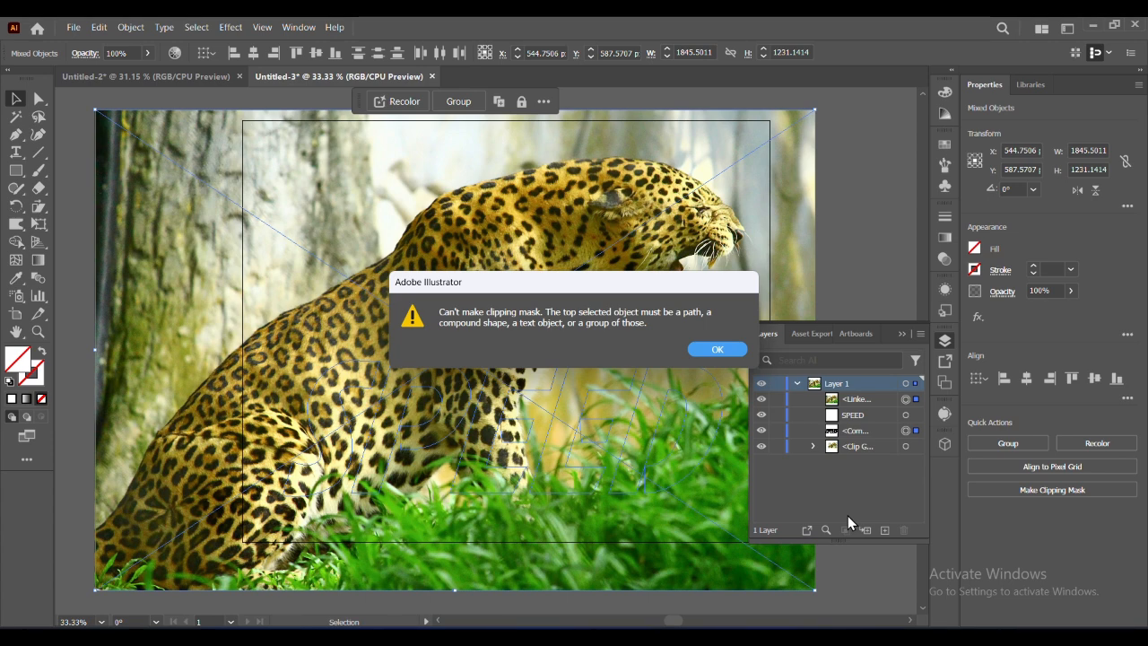
{"action": "left_click", "coordinate": [728, 351]}
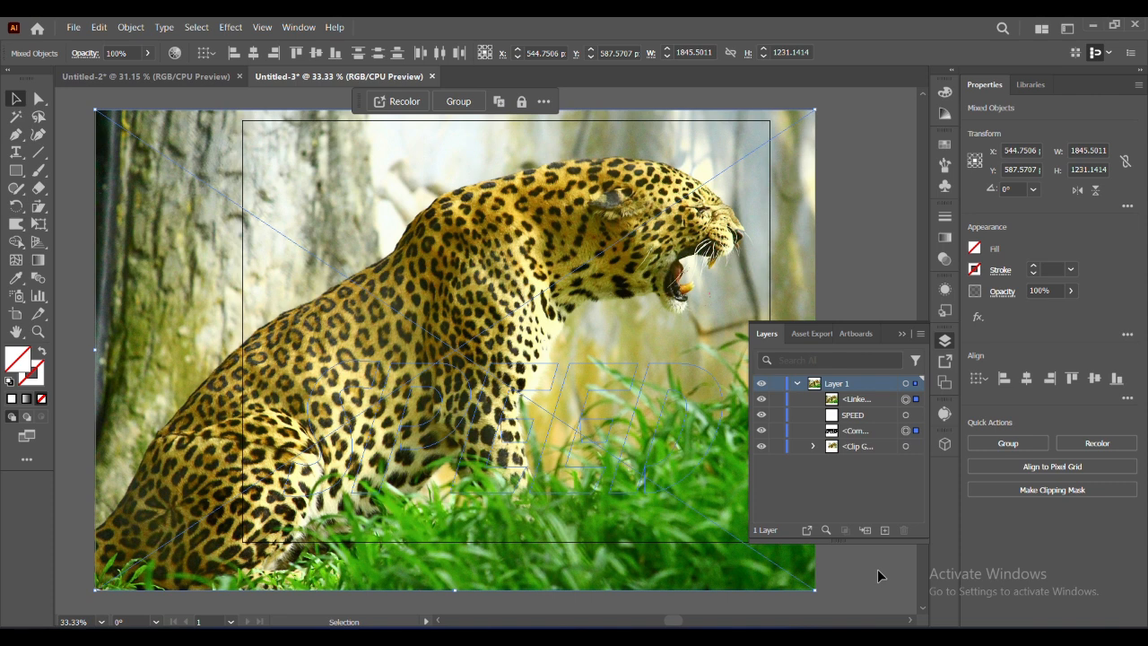
Reorder the linked leopard photo below the SPEED compound path and make a clipping mask from the two.
{"action": "left_click_drag", "start_coordinate": [868, 397], "coordinate": [873, 440]}
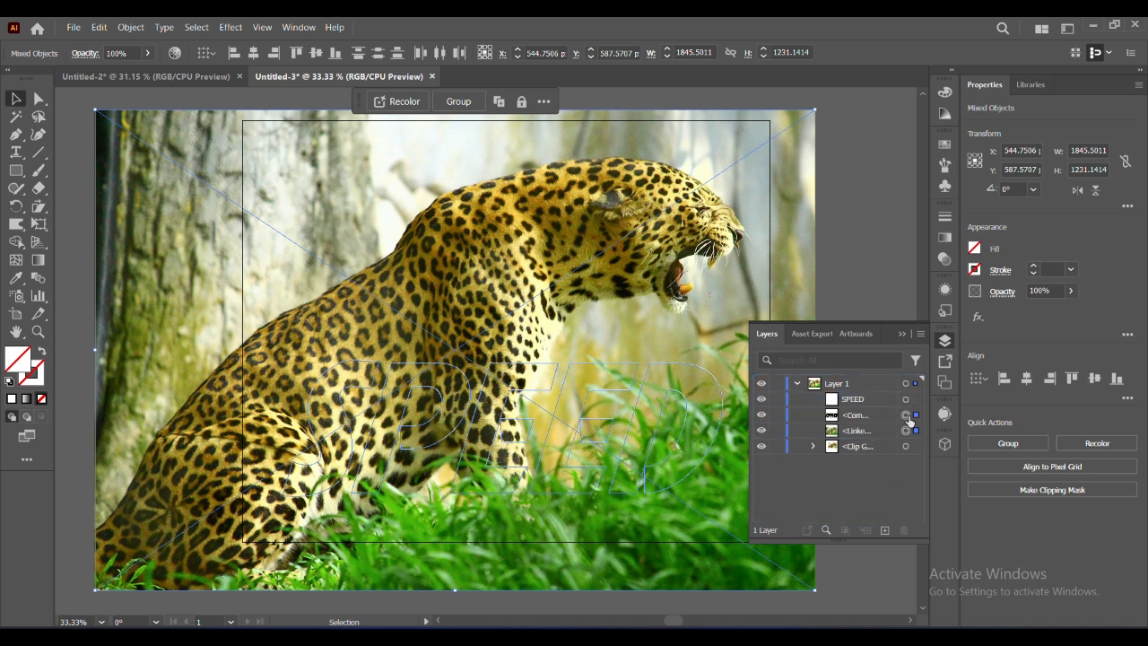
{"action": "right_click", "coordinate": [673, 525]}
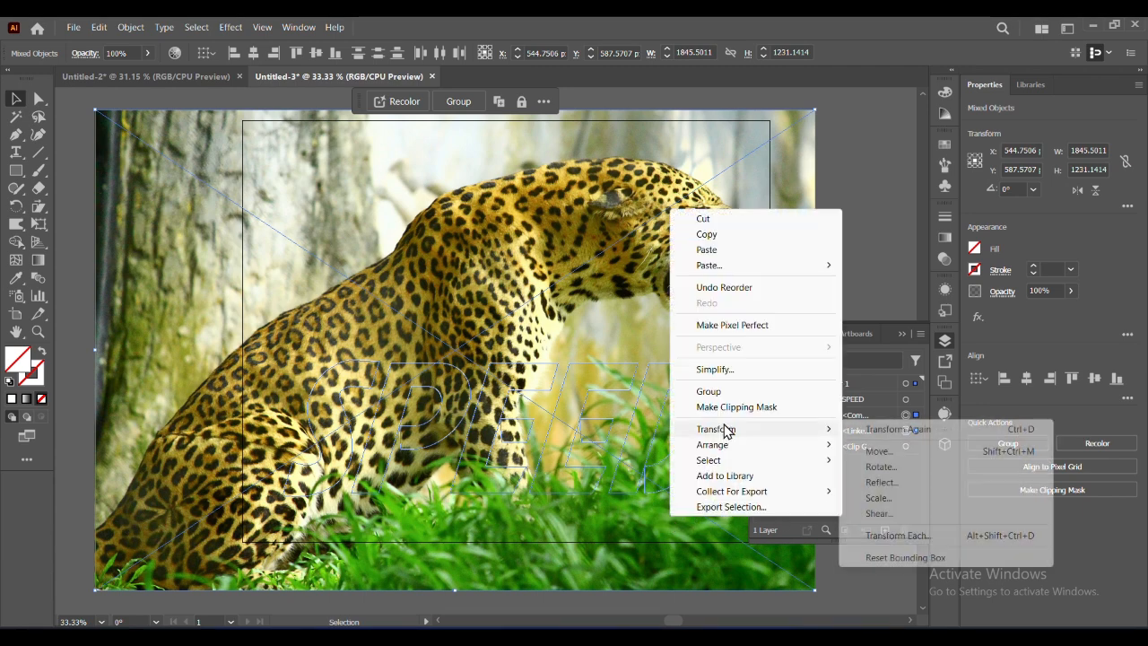
{"action": "left_click", "coordinate": [717, 408]}
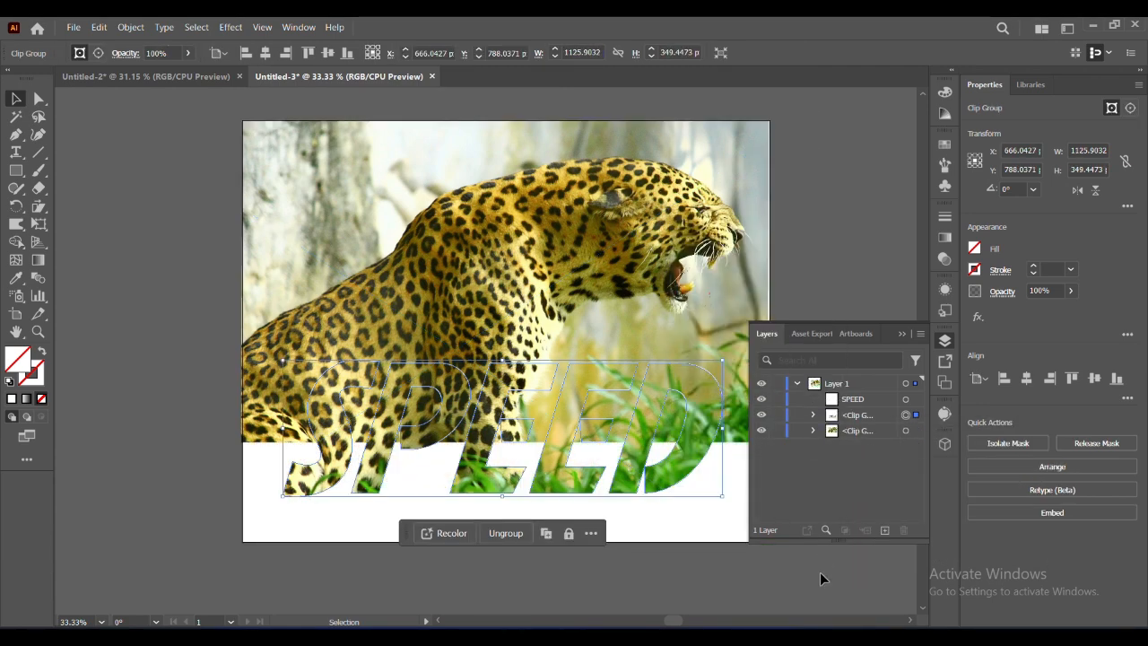
{"action": "left_click", "coordinate": [819, 573]}
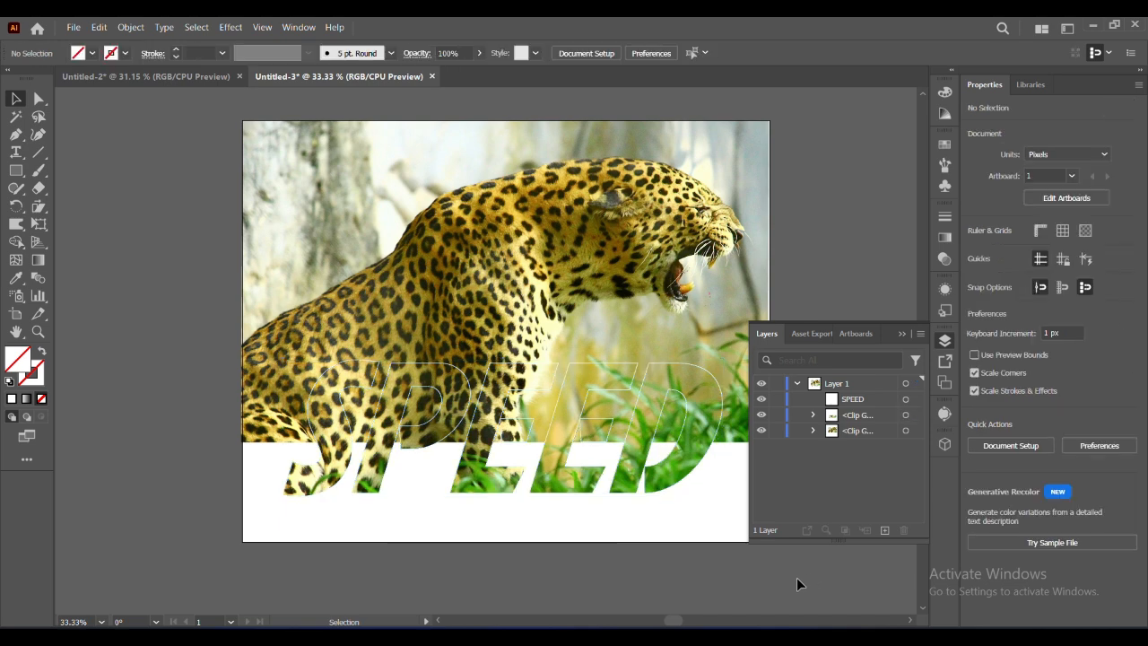
{"action": "left_click", "coordinate": [903, 334]}
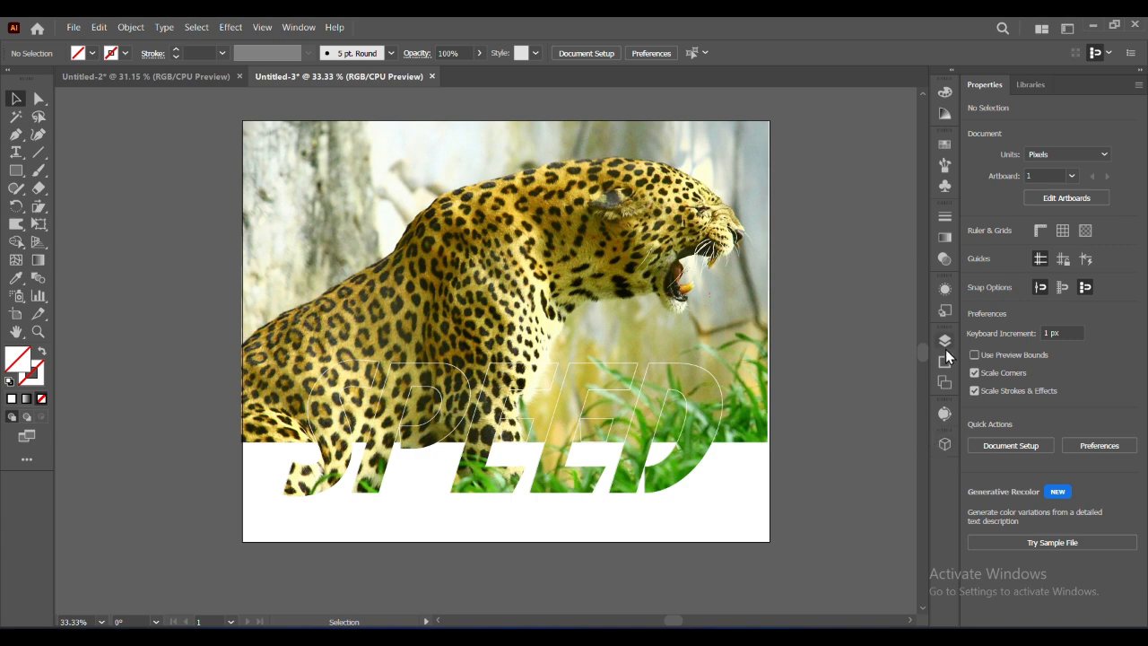
Set the stroke weight of the white outlined SPEED text to 3 pt.
{"action": "left_click", "coordinate": [722, 393]}
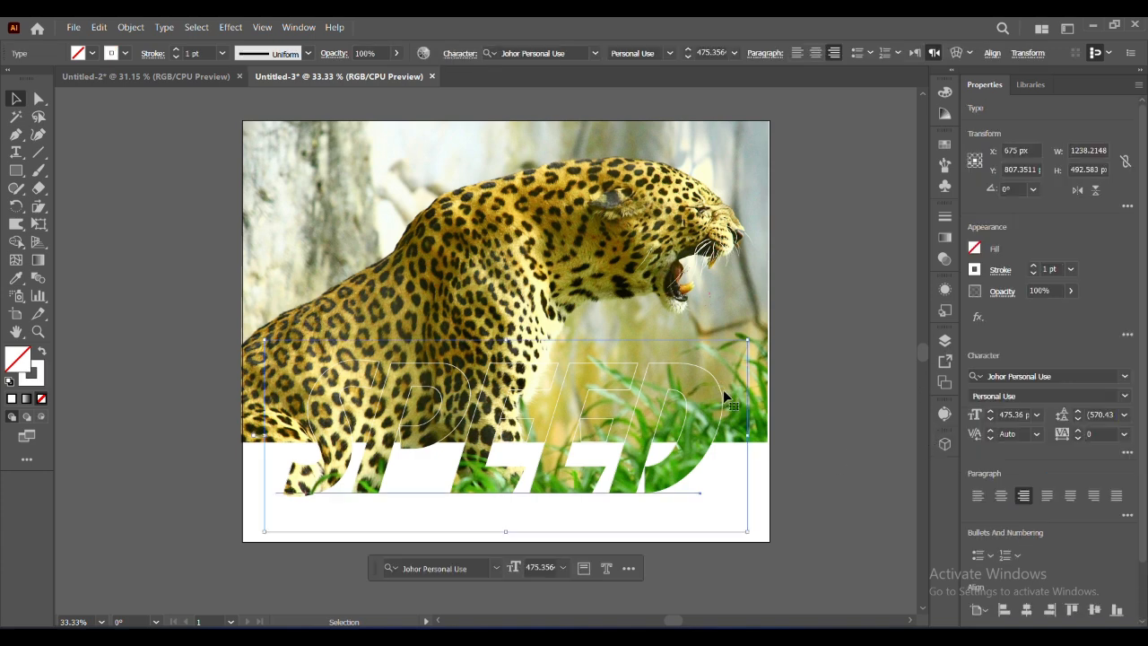
{"action": "left_click", "coordinate": [177, 51]}
{"action": "left_click", "coordinate": [176, 50]}
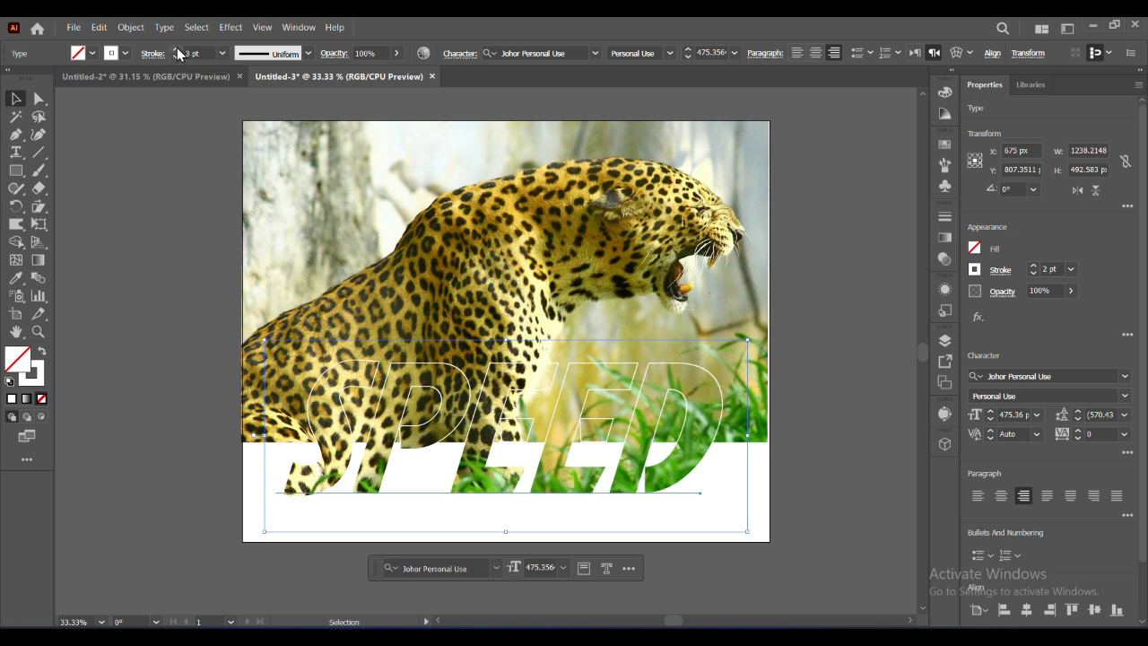
Apply a slight Gaussian Blur to the outlined SPEED text and set its stroke weight to 2 pt.
{"action": "left_click", "coordinate": [230, 27]}
{"action": "mouse_move", "coordinate": [240, 313]}
{"action": "left_click", "coordinate": [407, 320]}
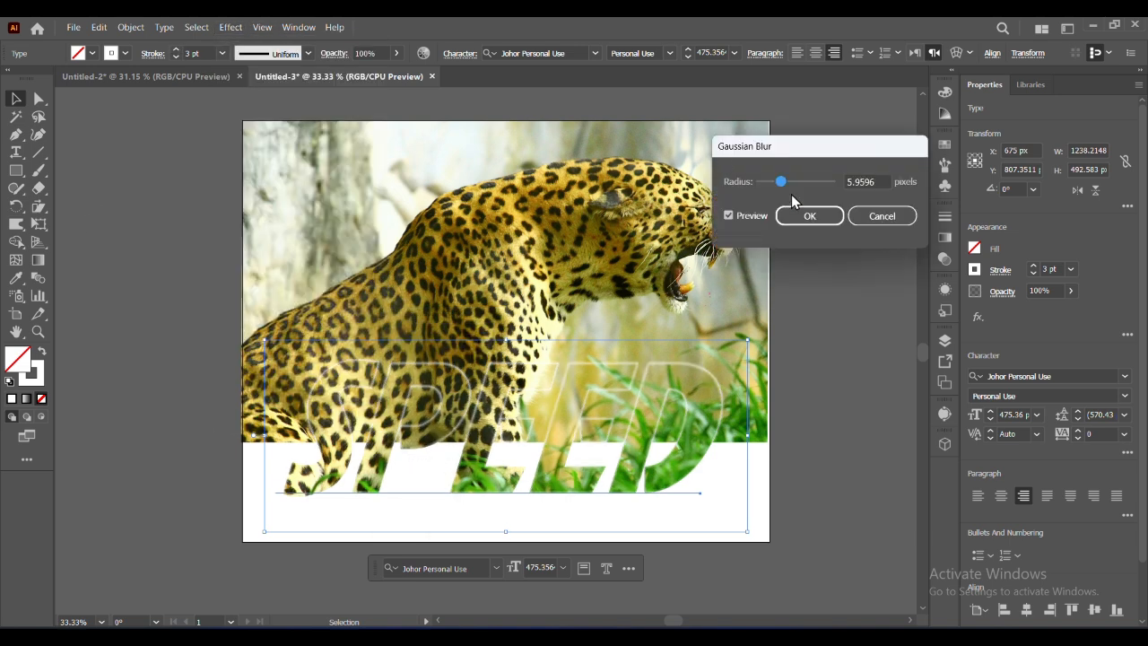
{"action": "mouse_move", "coordinate": [780, 179]}
{"action": "left_mouse_down"}
{"action": "mouse_move", "coordinate": [769, 183]}
{"action": "mouse_move", "coordinate": [823, 186]}
{"action": "mouse_move", "coordinate": [774, 183]}
{"action": "left_mouse_up"}
{"action": "left_click", "coordinate": [809, 215]}
{"action": "left_click", "coordinate": [176, 57]}
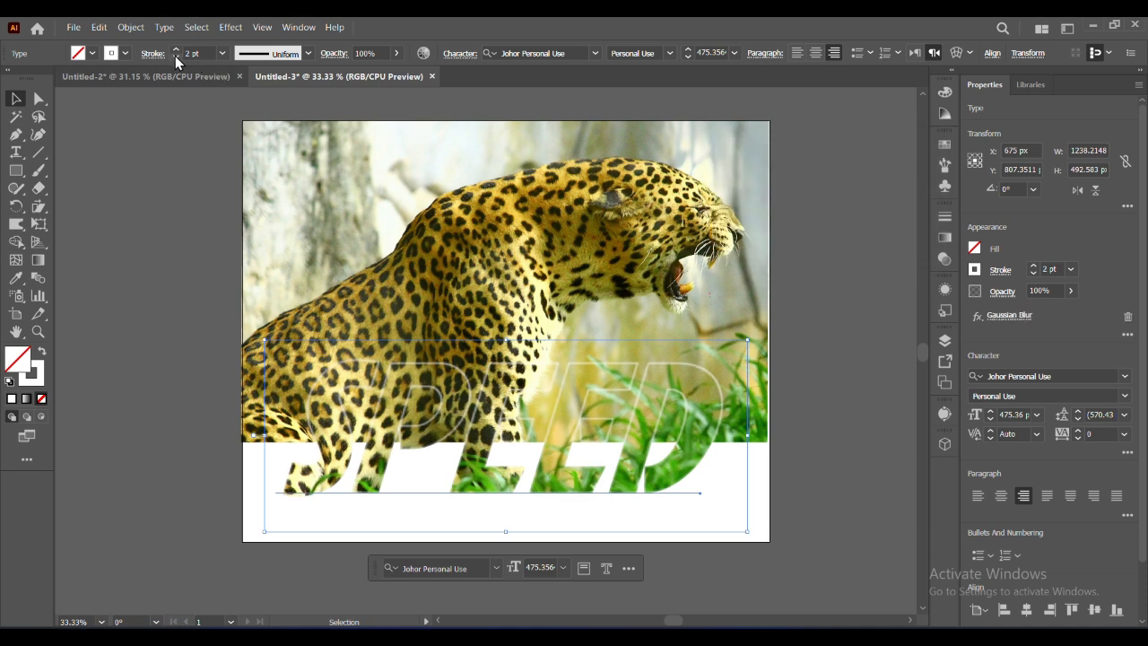
{"action": "left_click", "coordinate": [828, 457]}
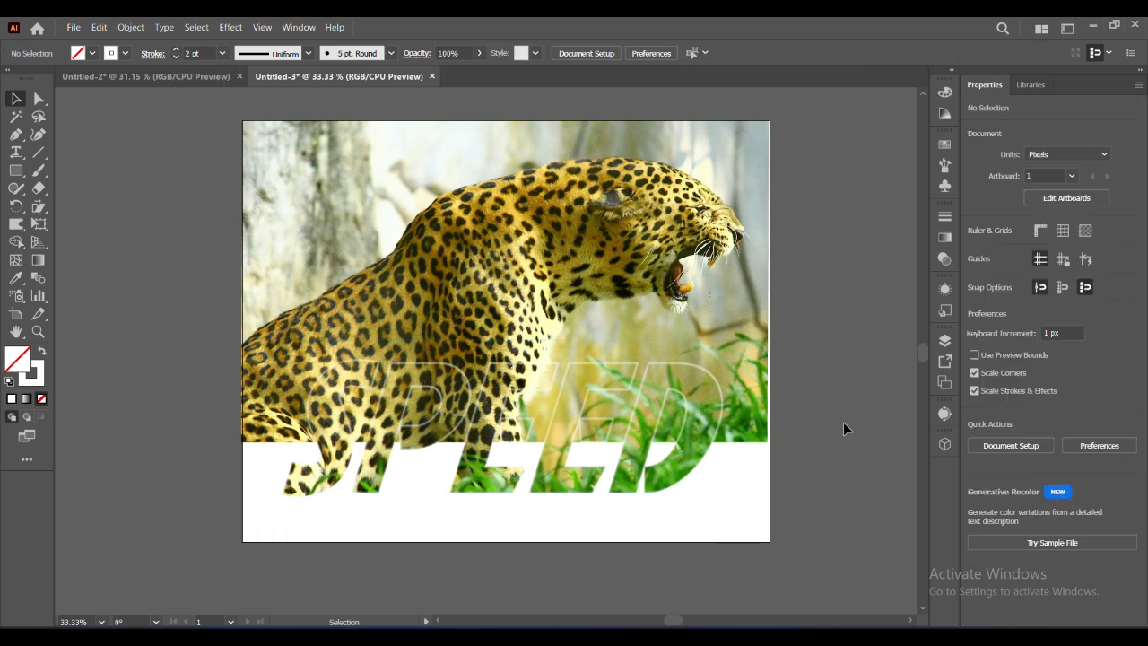
{"action": "scroll", "coordinate": [843, 428], "scroll_direction": "up", "scroll_amount": 2}
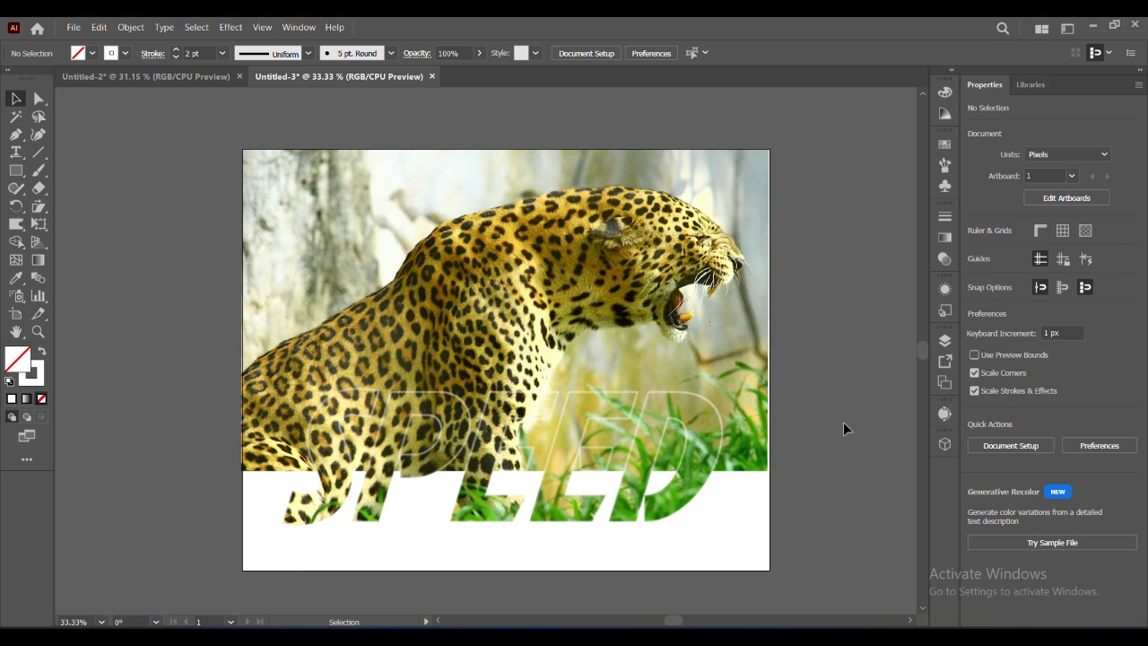
{"action": "left_click", "coordinate": [16, 171]}
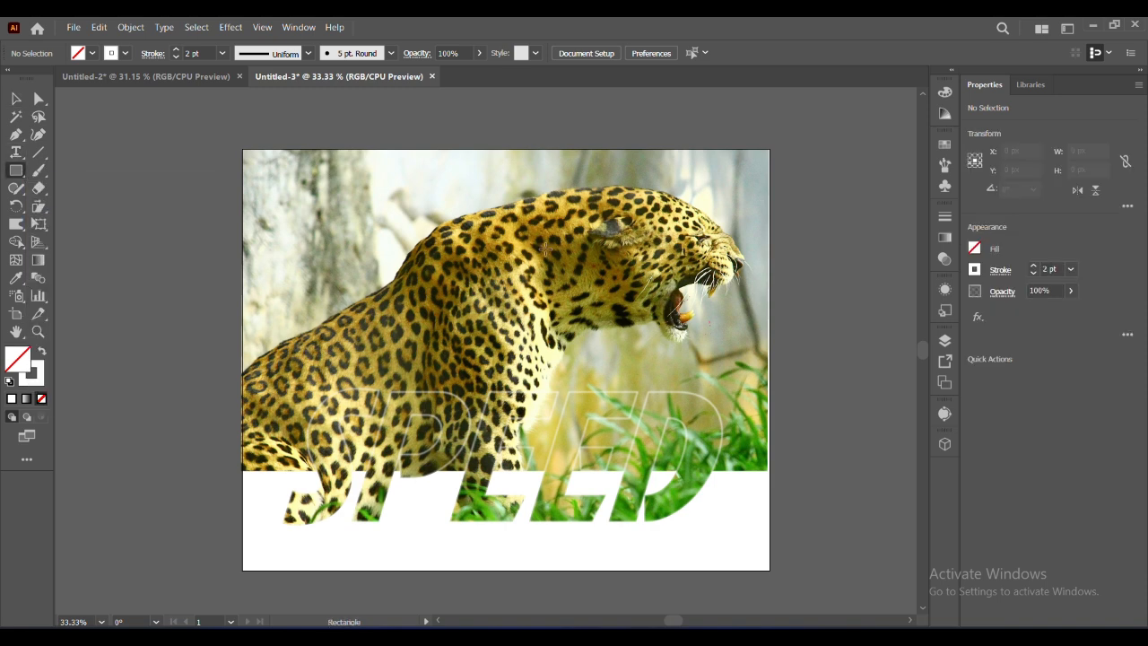
{"action": "left_click_drag", "start_coordinate": [751, 185], "coordinate": [753, 391]}
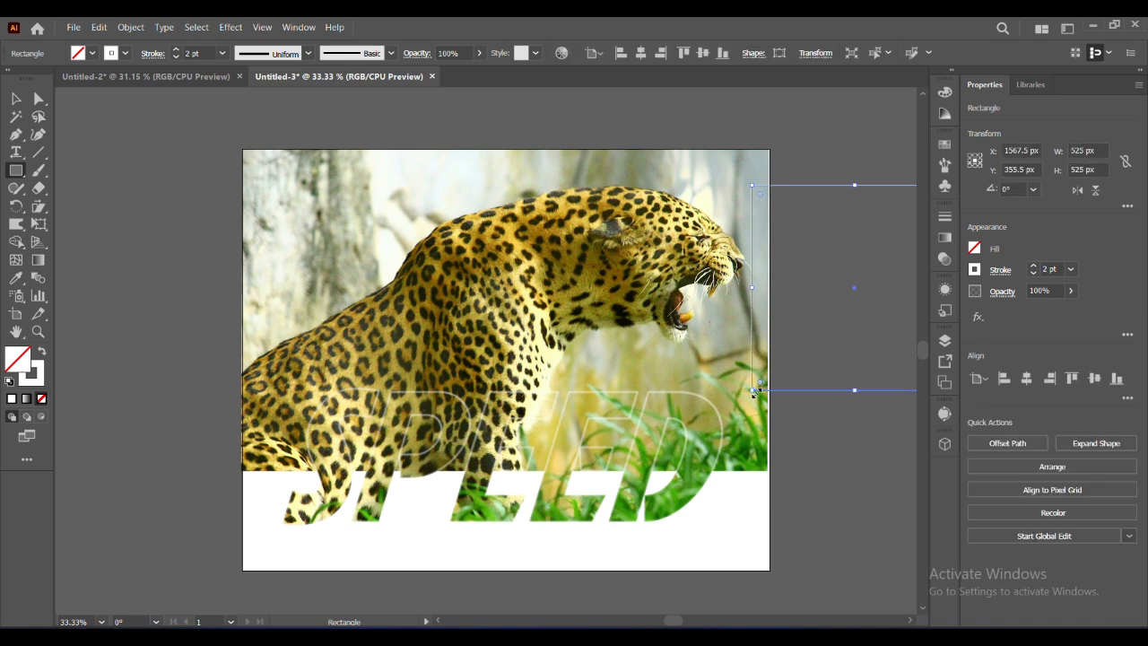
{"action": "key", "text": "ctrl+z"}
Draw a vertical white line about 712 px long near the photo's right edge and give it a 3 pt stroke.
{"action": "left_click", "coordinate": [38, 152]}
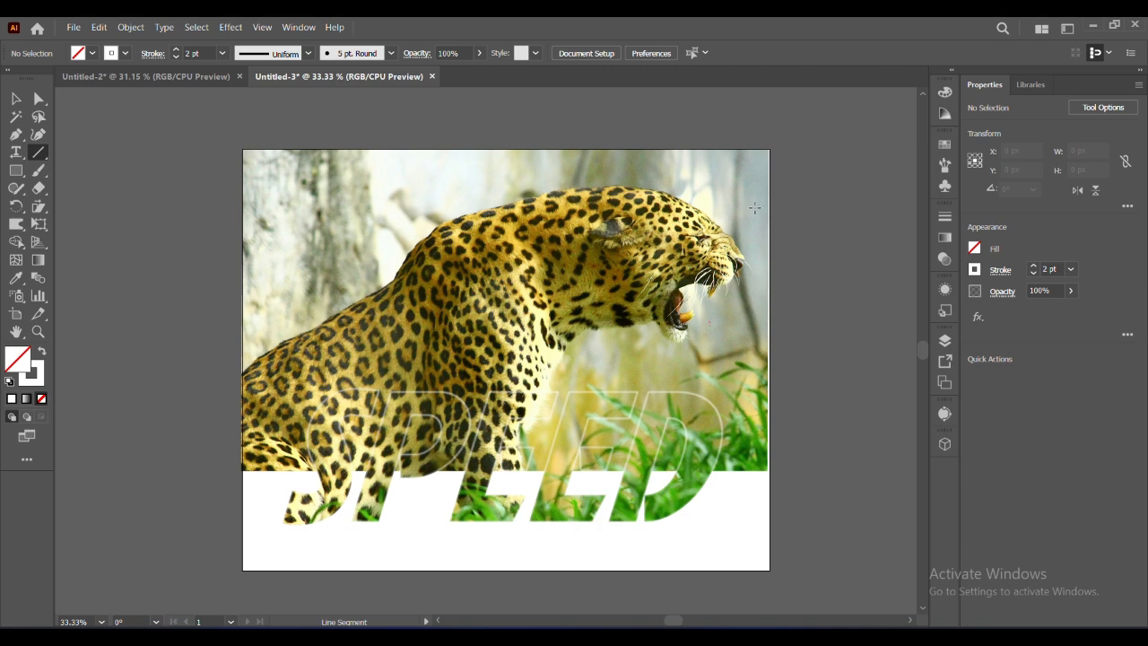
{"action": "left_click_drag", "start_coordinate": [752, 194], "coordinate": [752, 472]}
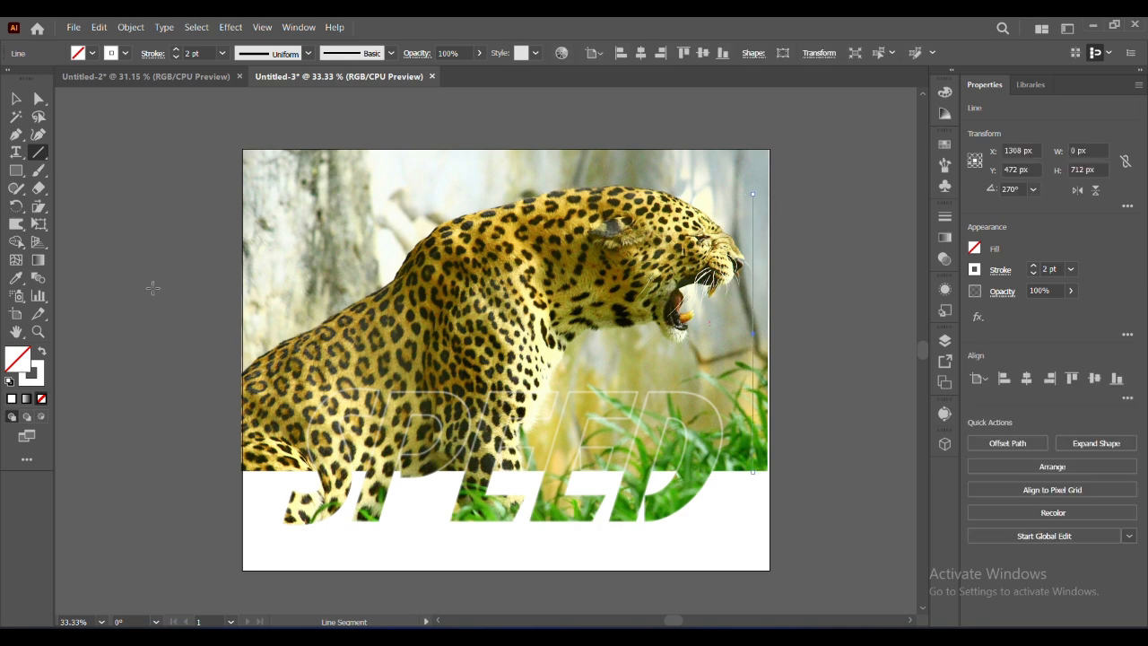
{"action": "left_click", "coordinate": [16, 98]}
{"action": "left_click", "coordinate": [132, 156]}
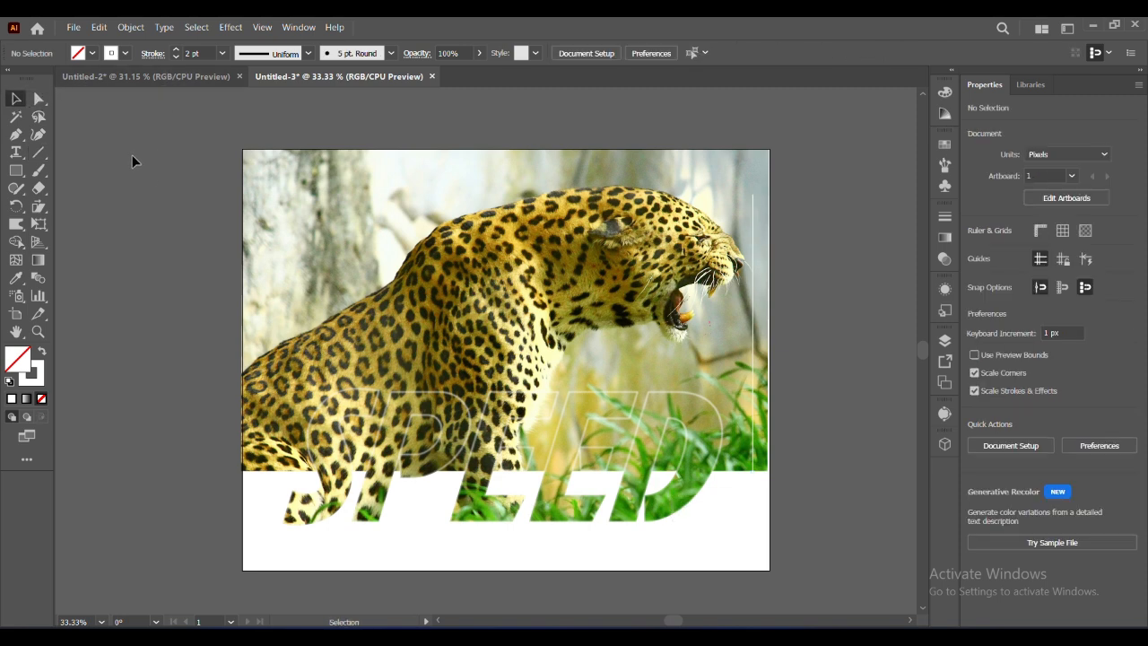
{"action": "left_click", "coordinate": [753, 216]}
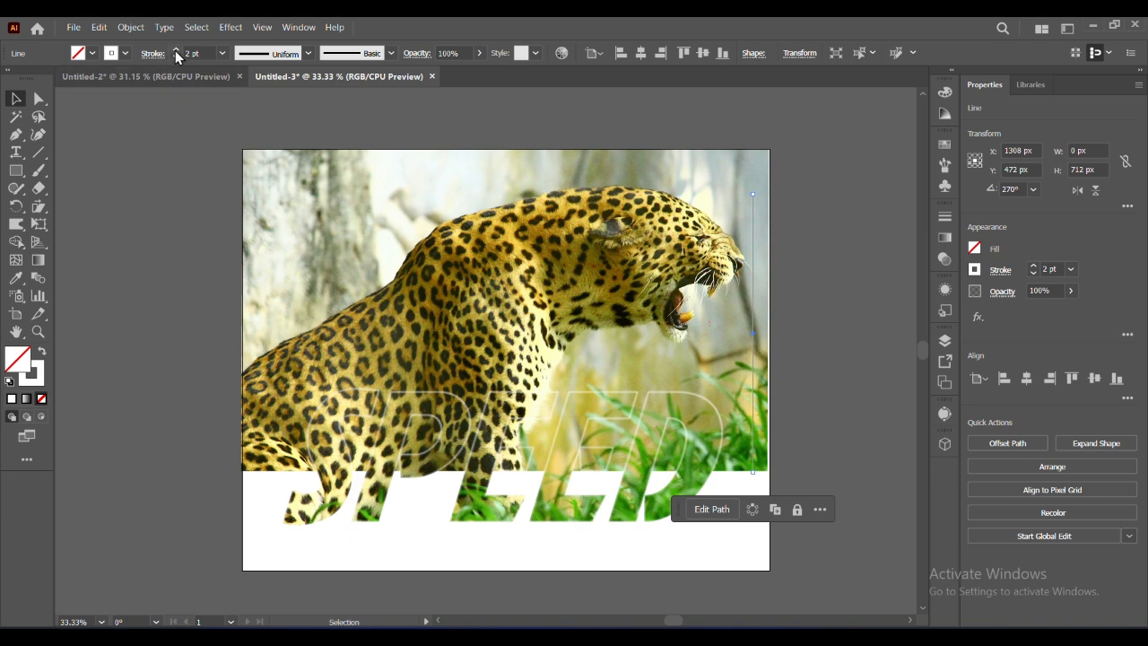
{"action": "left_click", "coordinate": [164, 117]}
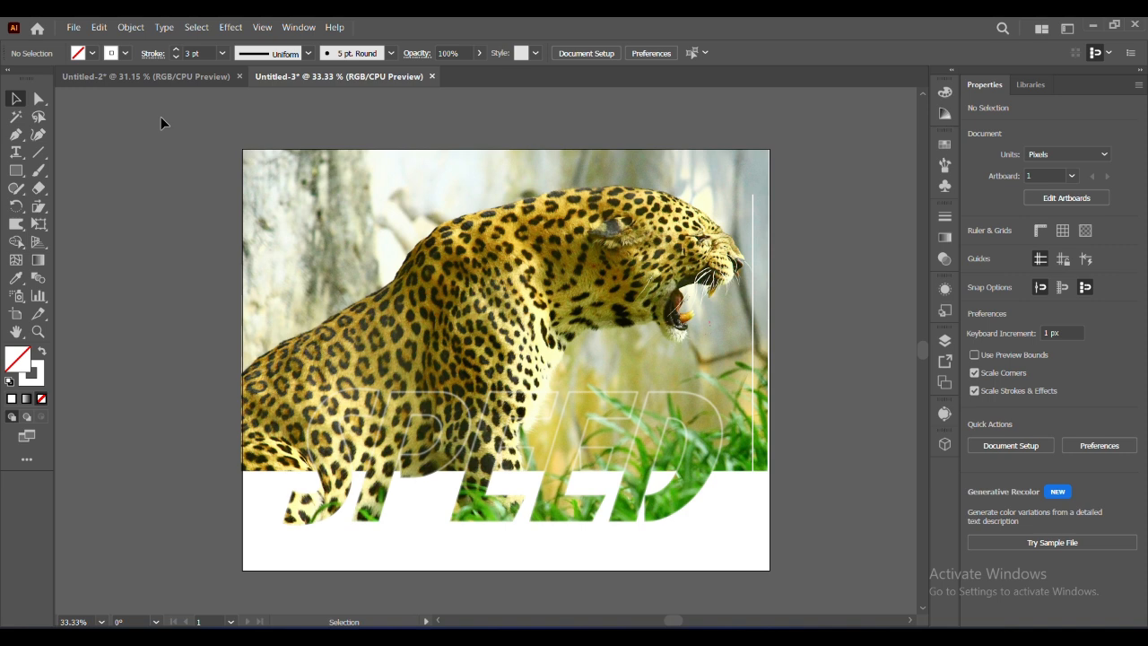
Add the text POSTER beside the artboard's left edge and enlarge it to about 116 pt.
{"action": "left_click", "coordinate": [16, 152]}
{"action": "left_click", "coordinate": [129, 239]}
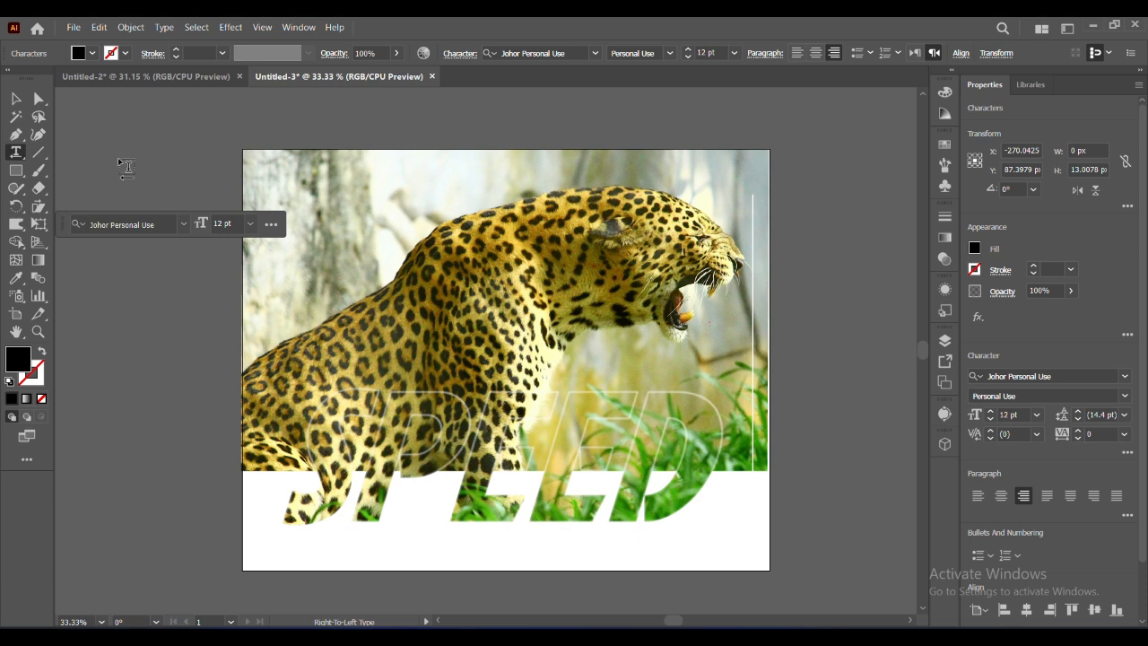
{"action": "type", "text": "S"}
{"action": "left_click", "coordinate": [16, 99]}
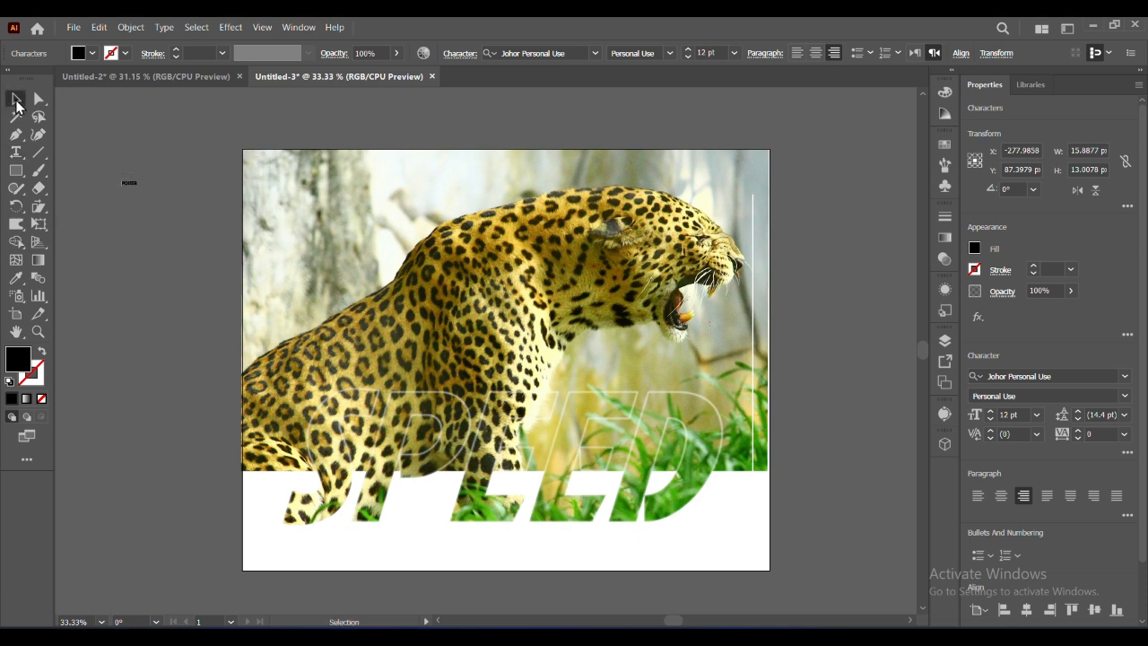
{"action": "left_click_drag", "start_coordinate": [140, 191], "coordinate": [267, 228]}
Duplicate the POSTER text below itself and change the copy's wording to DESIGN.
{"action": "left_click_drag", "start_coordinate": [190, 211], "coordinate": [137, 260]}
{"action": "double_click", "coordinate": [137, 257]}
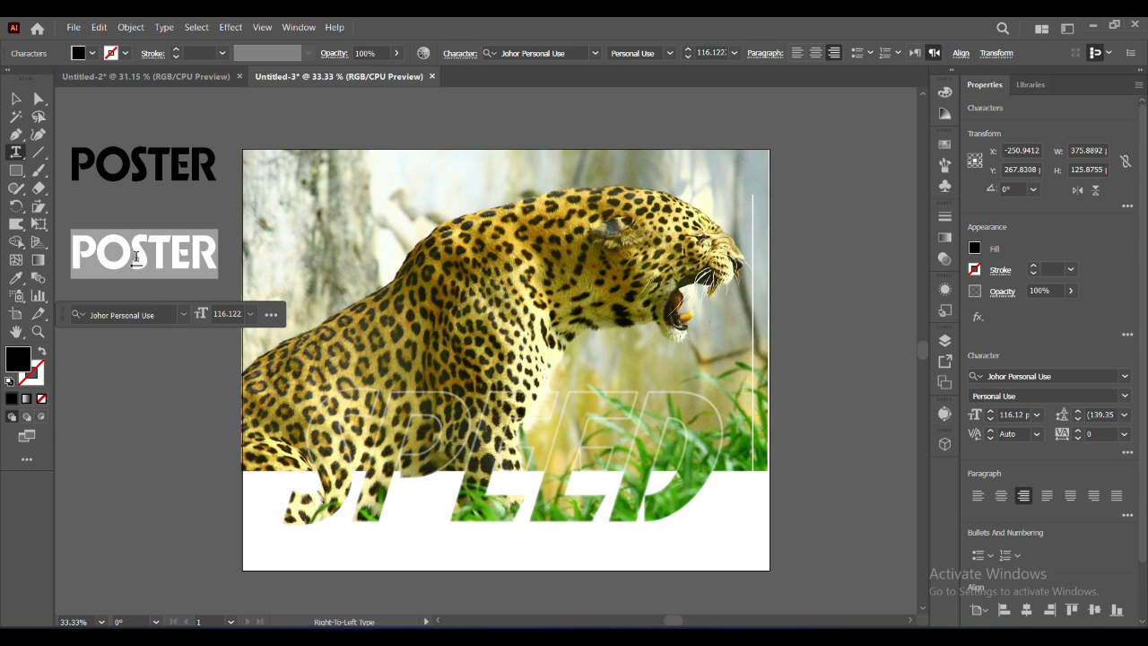
{"action": "type", "text": "DESIGN"}
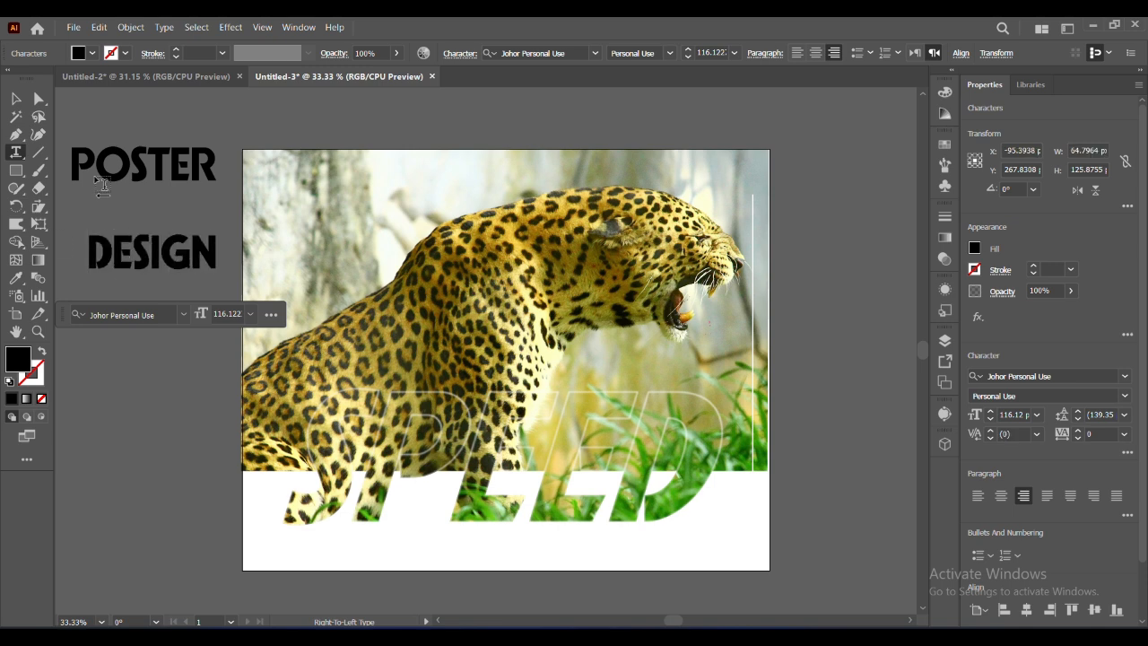
{"action": "key", "text": "Escape"}
Fill the POSTER text with white and swap fill and stroke, giving it a white 1 pt outline without fill.
{"action": "left_click", "coordinate": [144, 171]}
{"action": "left_click", "coordinate": [92, 53]}
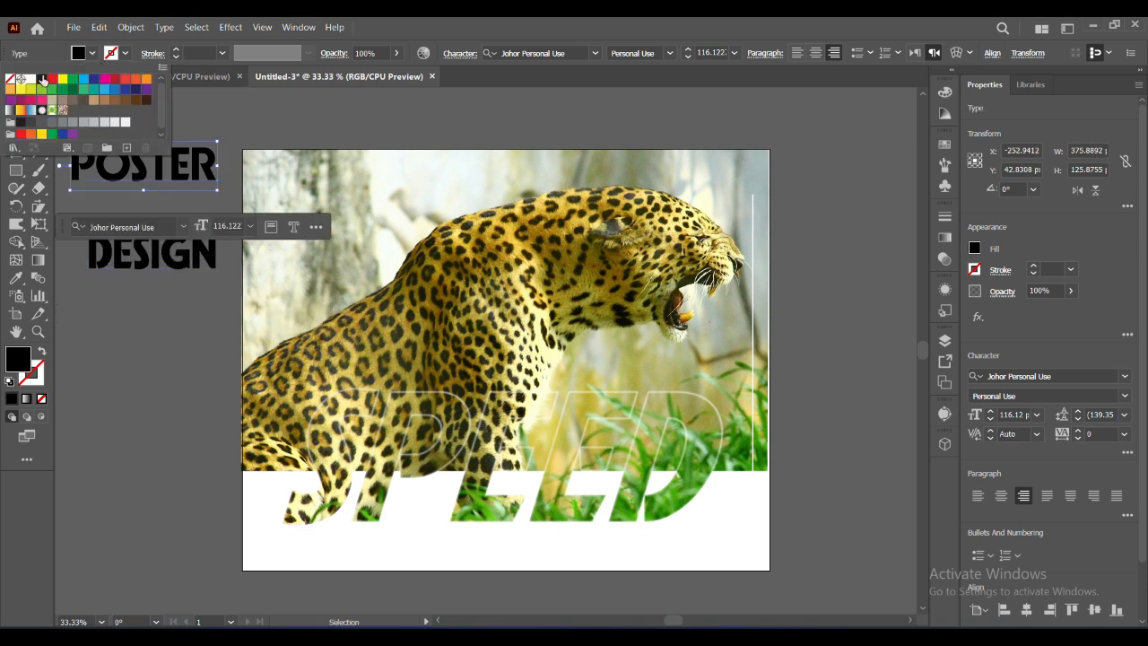
{"action": "left_click", "coordinate": [32, 79]}
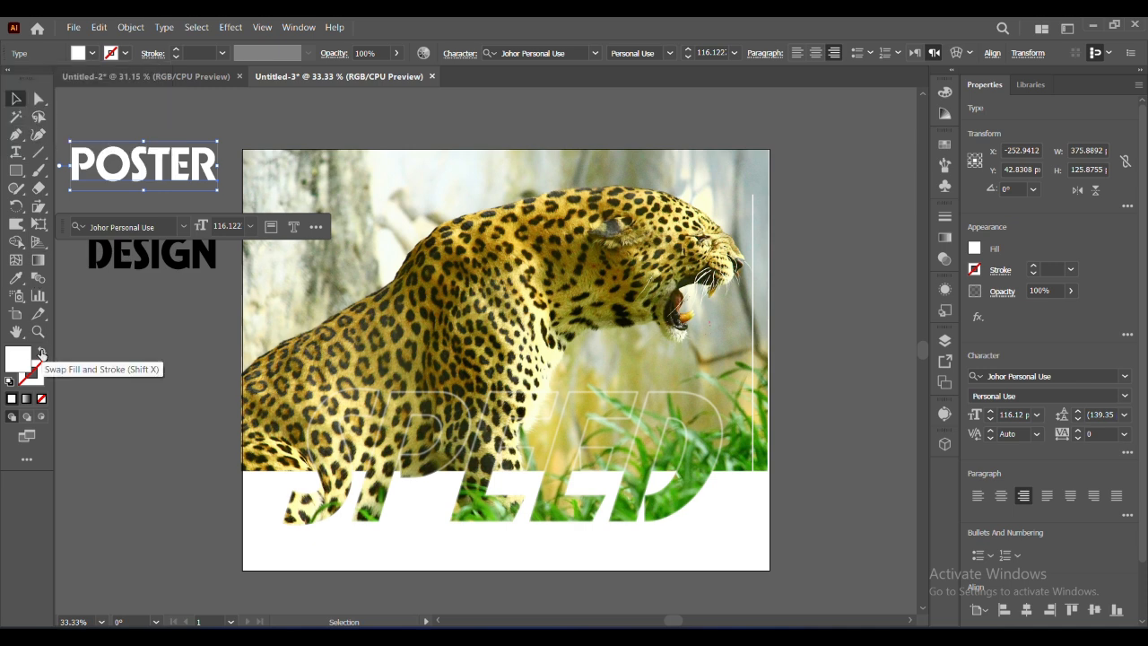
{"action": "left_click", "coordinate": [41, 353]}
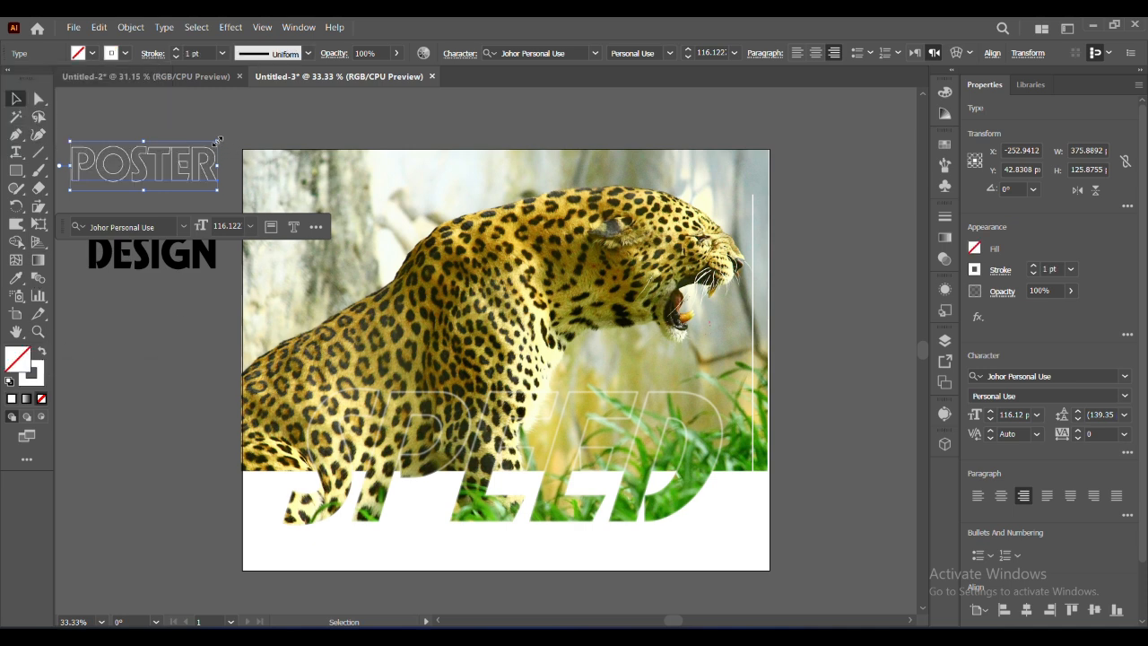
Rotate the POSTER text to 270° so it runs vertically and place it over the photo's upper left area.
{"action": "left_click_drag", "start_coordinate": [220, 137], "coordinate": [172, 240]}
{"action": "left_click_drag", "start_coordinate": [157, 187], "coordinate": [298, 255]}
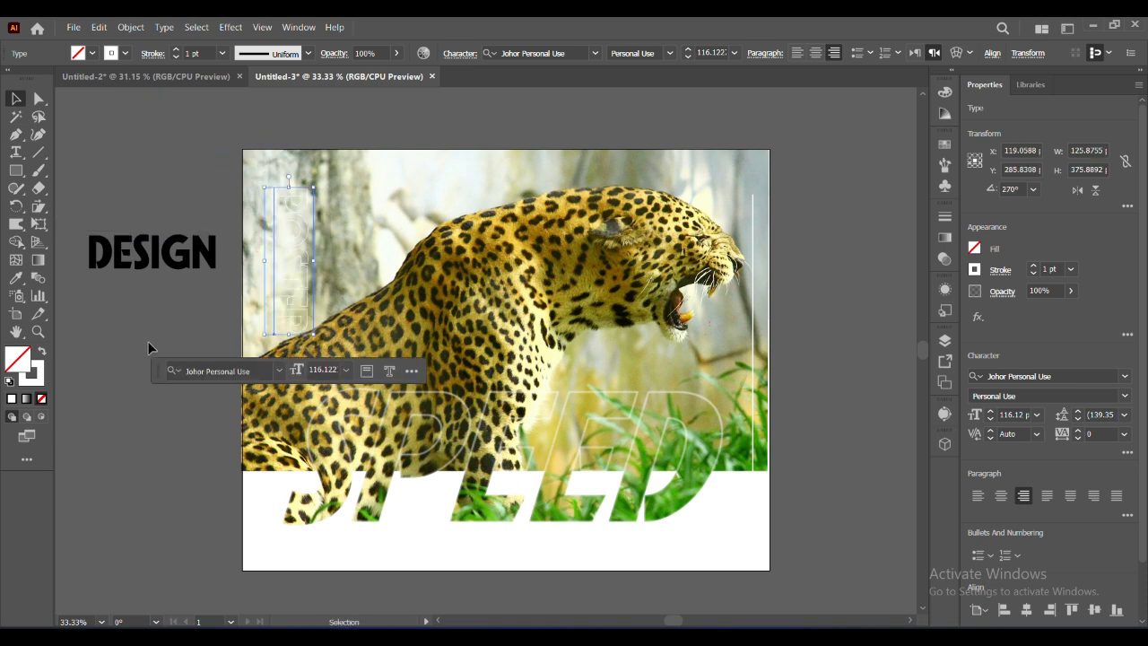
{"action": "left_click", "coordinate": [146, 165]}
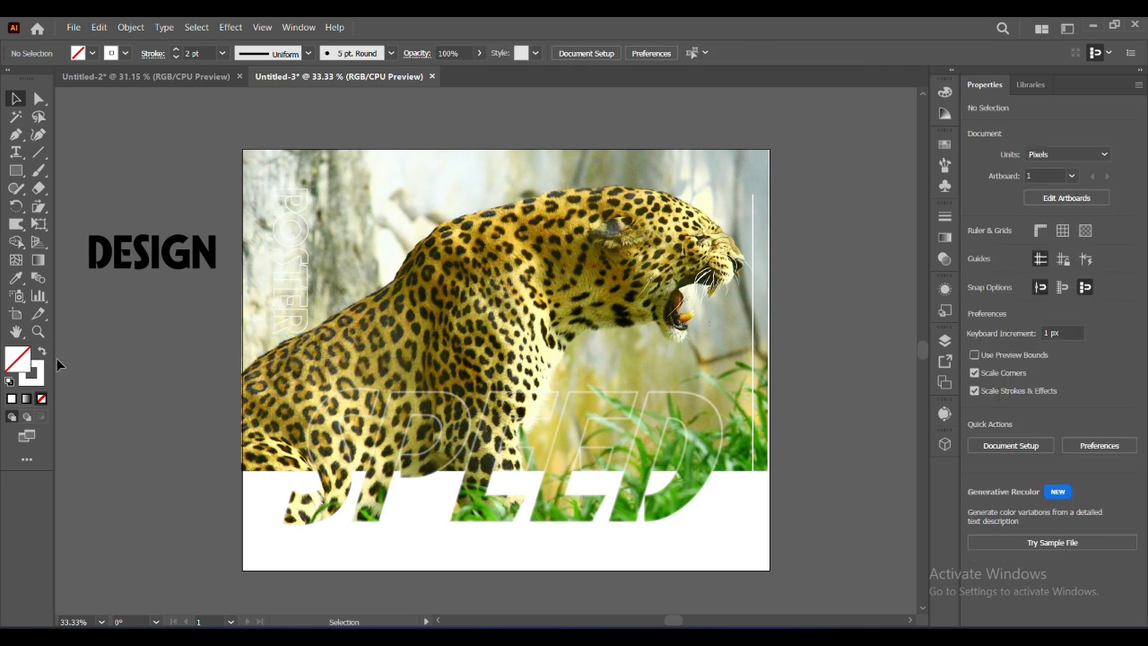
Rotate the DESIGN text to 270° and give it a white 2 pt outline without fill.
{"action": "left_click", "coordinate": [149, 255]}
{"action": "left_click_drag", "start_coordinate": [217, 282], "coordinate": [130, 304]}
{"action": "left_click", "coordinate": [91, 53]}
{"action": "left_click", "coordinate": [31, 79]}
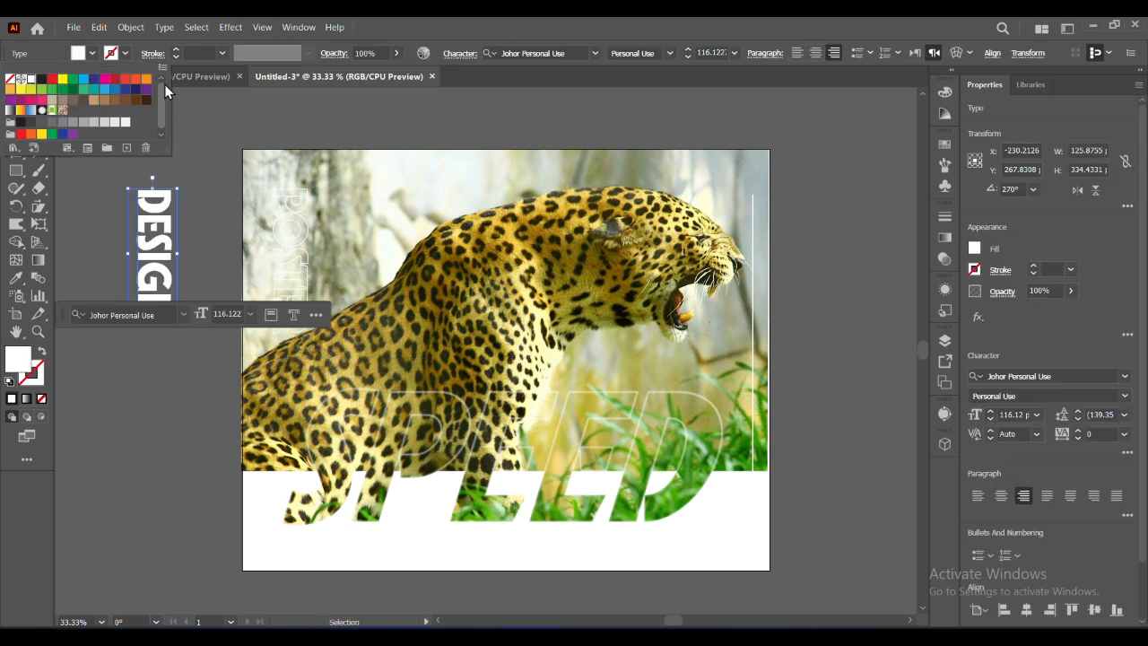
{"action": "left_click", "coordinate": [41, 351]}
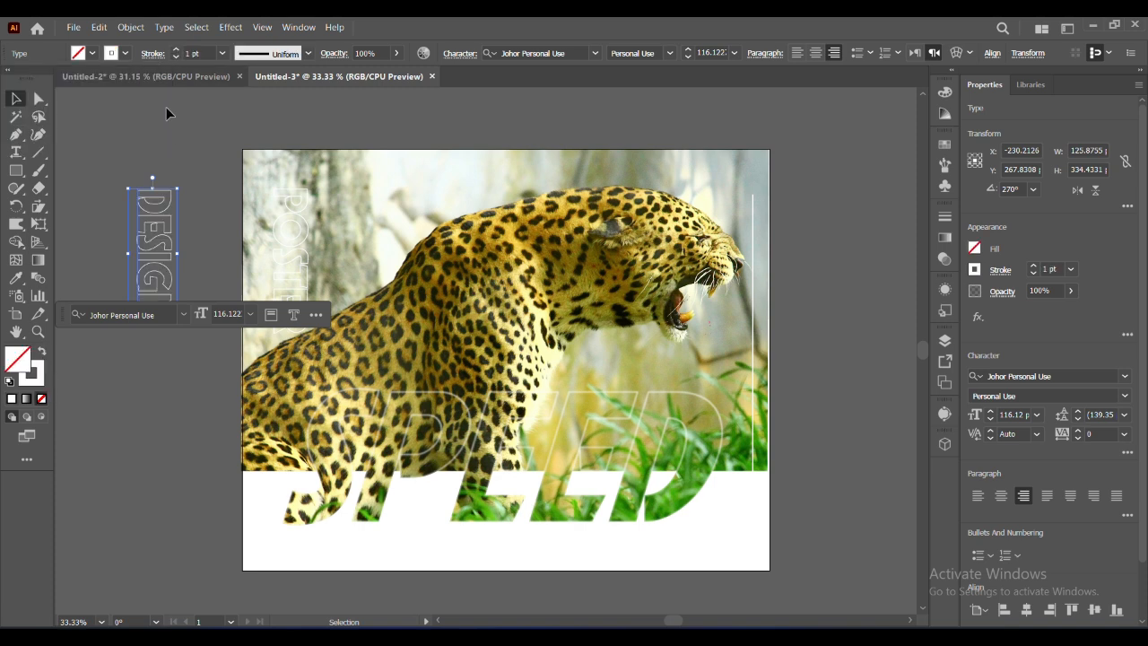
{"action": "left_click", "coordinate": [176, 49]}
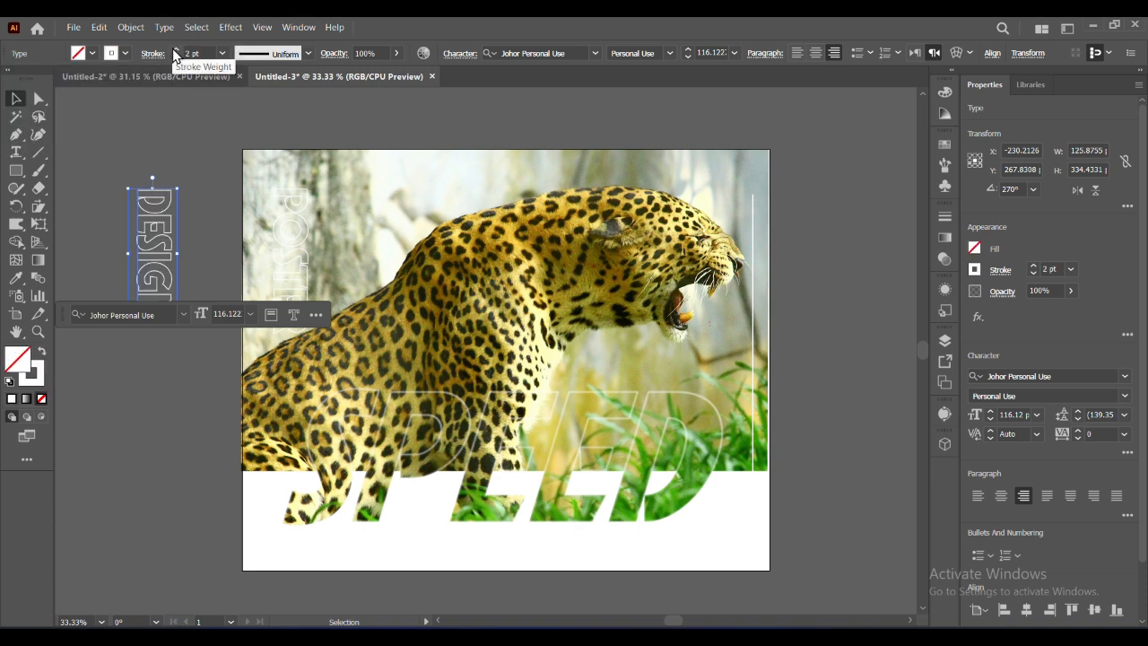
Move the vertical DESIGN text onto the photo, just beside the POSTER text.
{"action": "left_click", "coordinate": [128, 116]}
{"action": "left_click_drag", "start_coordinate": [148, 264], "coordinate": [326, 290]}
{"action": "left_click", "coordinate": [137, 329]}
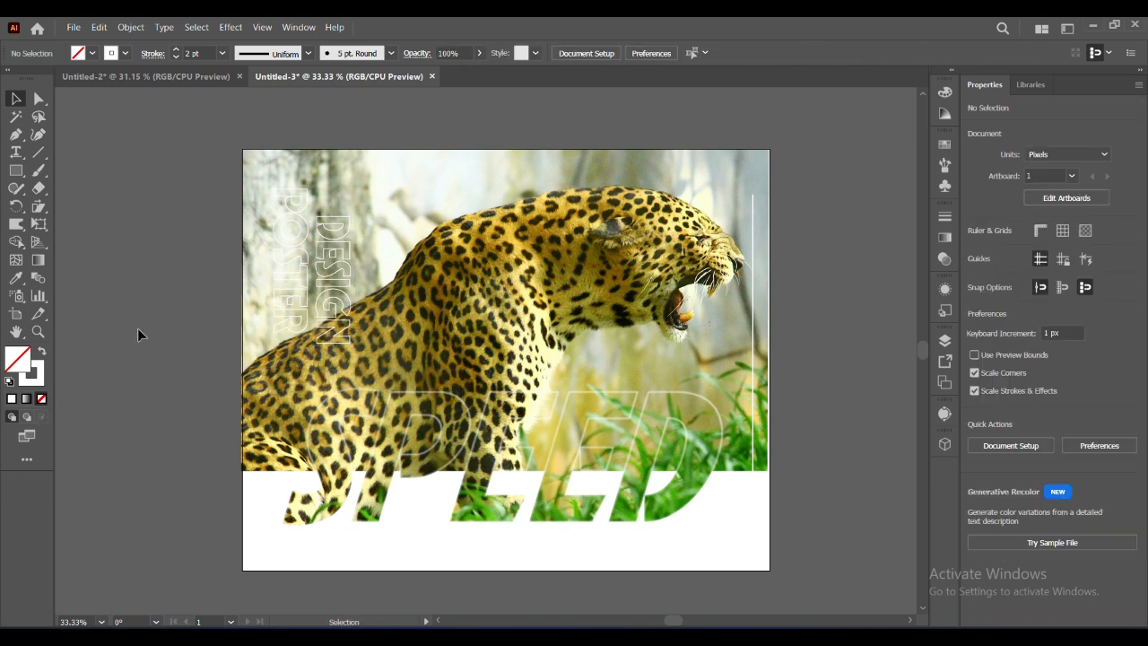
Draw a vertical line about 272 px long outside the artboard and repeat copies of it into a row of seven parallel lines.
{"action": "left_click", "coordinate": [38, 152]}
{"action": "left_click_drag", "start_coordinate": [102, 163], "coordinate": [102, 269]}
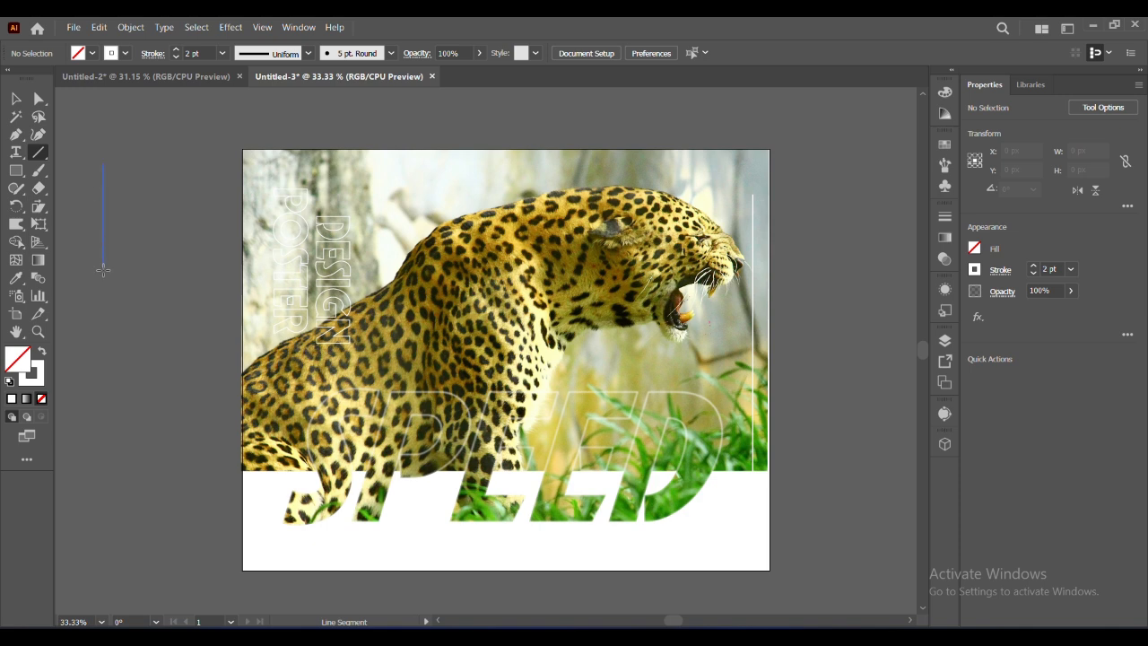
{"action": "key", "text": "v"}
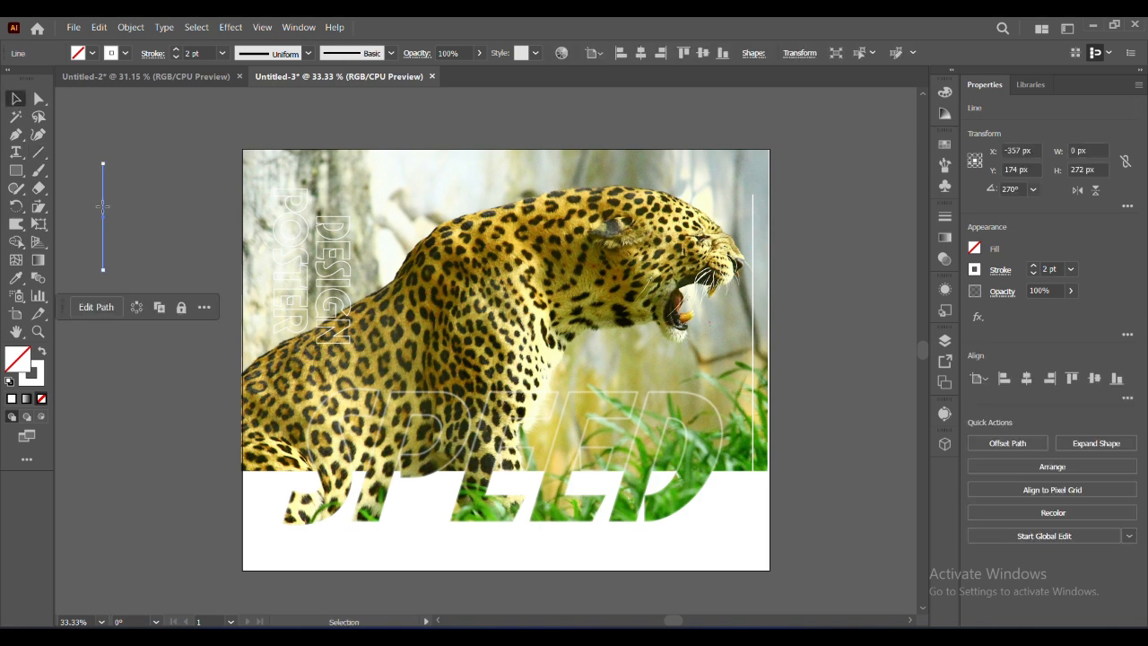
{"action": "mouse_move", "coordinate": [107, 215]}
{"action": "left_mouse_down", "text": "alt"}
{"action": "mouse_move", "coordinate": [117, 211]}
{"action": "mouse_move", "coordinate": [108, 206]}
{"action": "left_mouse_up", "text": "alt"}
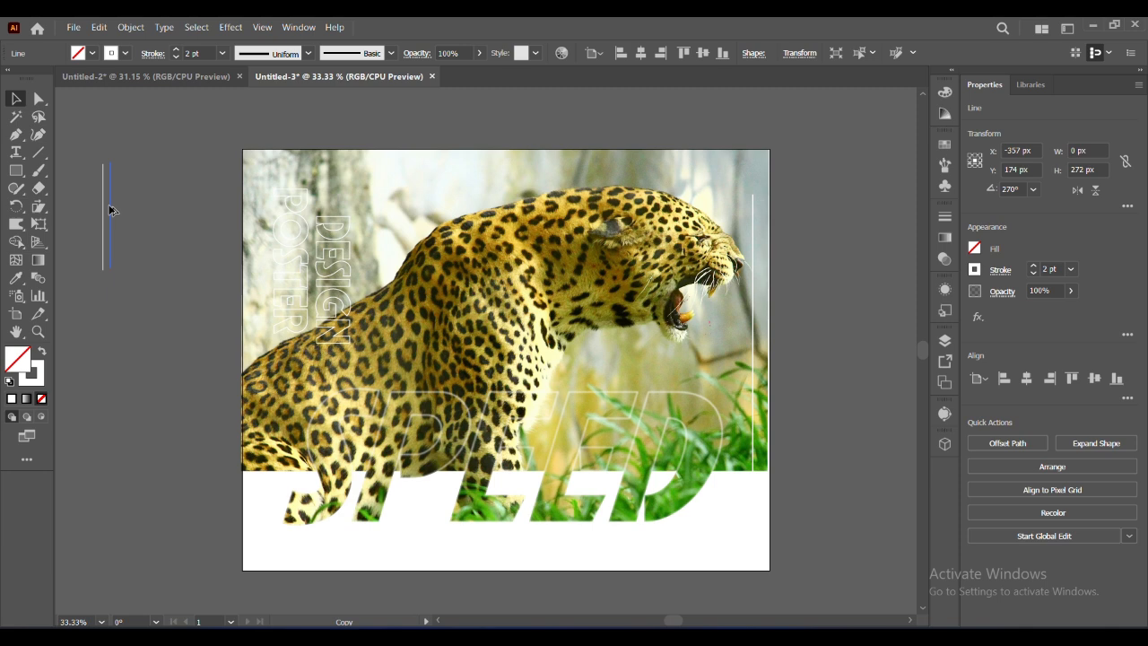
{"action": "key", "text": "ctrl+d"}
{"action": "key", "text": "ctrl+d"}
{"action": "key", "text": "ctrl+d"}
{"action": "key", "text": "ctrl+d"}
{"action": "key", "text": "ctrl+d"}
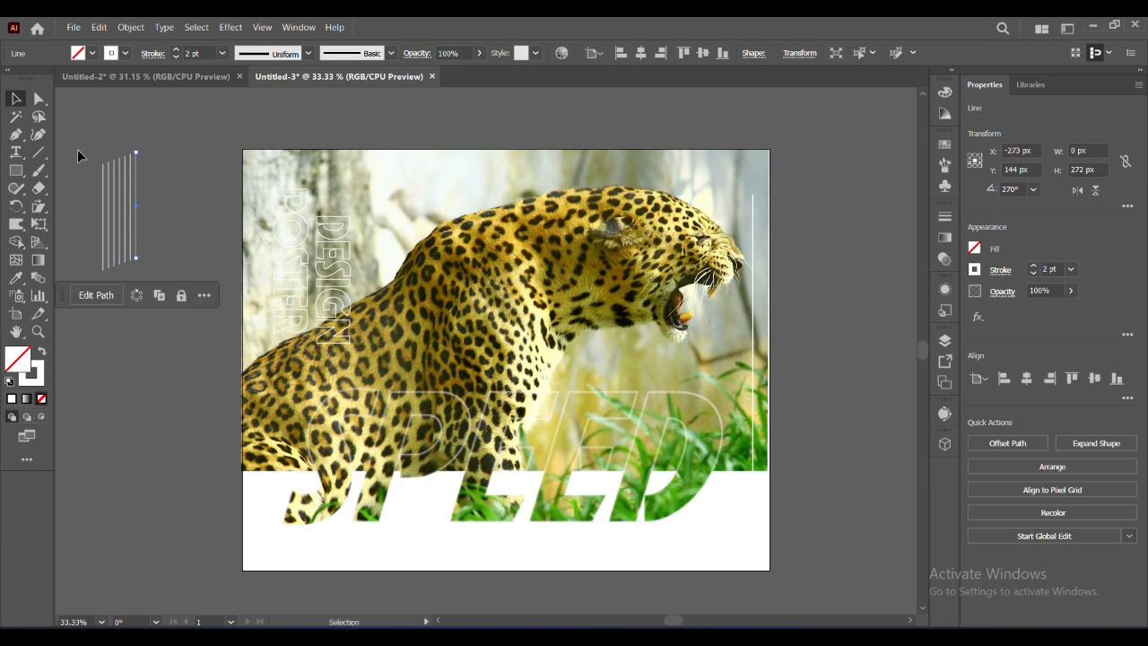
Align all the copied lines on their vertical centres, then group them at a height of about 162 px.
{"action": "left_click_drag", "start_coordinate": [186, 210], "coordinate": [184, 208]}
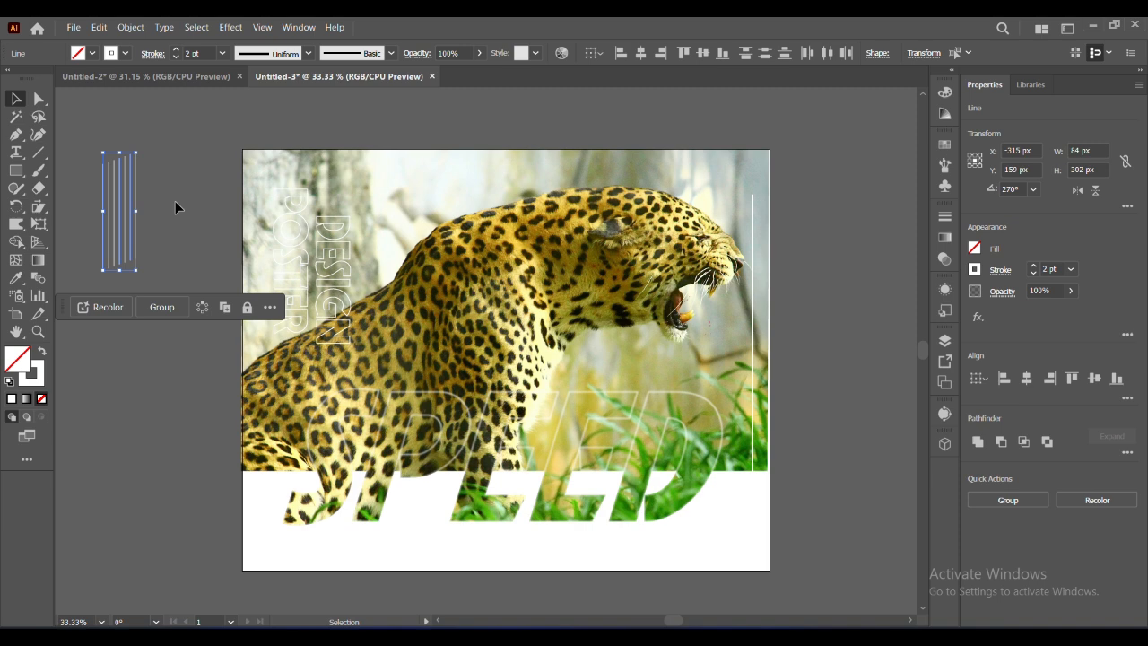
{"action": "left_click", "coordinate": [1026, 380]}
{"action": "key", "text": "ctrl+z"}
{"action": "left_click", "coordinate": [1094, 378]}
{"action": "left_click_drag", "start_coordinate": [119, 159], "coordinate": [130, 202]}
{"action": "left_click", "coordinate": [130, 27]}
{"action": "left_click", "coordinate": [192, 121]}
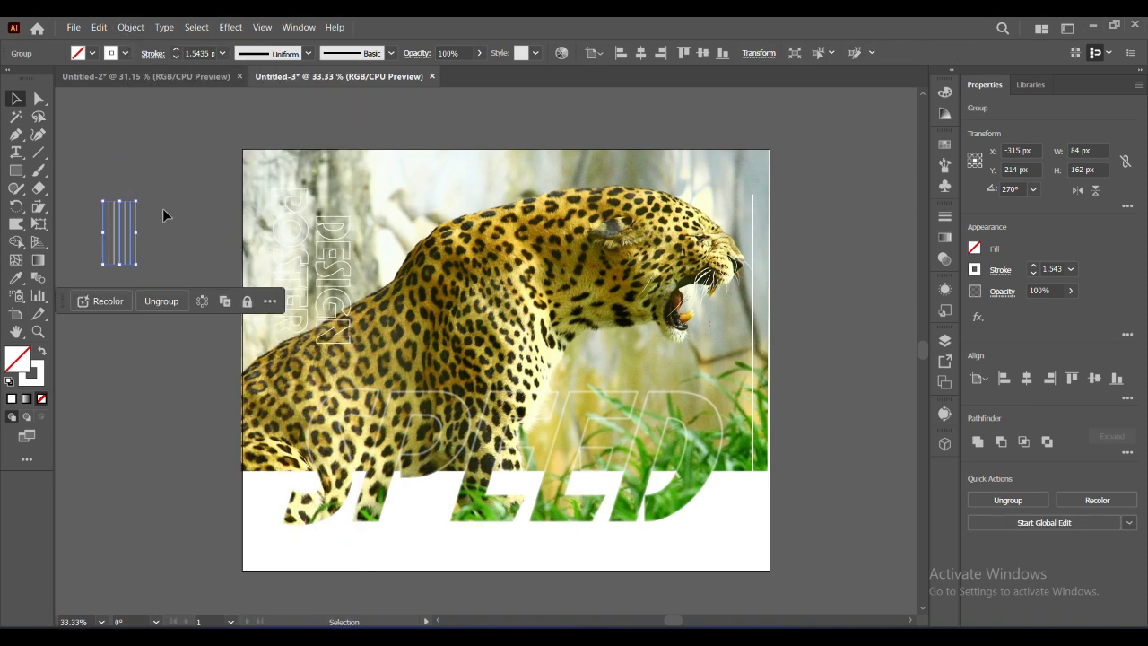
Shear the line group so the lines slant to the right, about 188 px wide, and reduce its height.
{"action": "left_click", "coordinate": [38, 207]}
{"action": "left_click_drag", "start_coordinate": [139, 201], "coordinate": [153, 203]}
{"action": "left_click", "coordinate": [15, 97]}
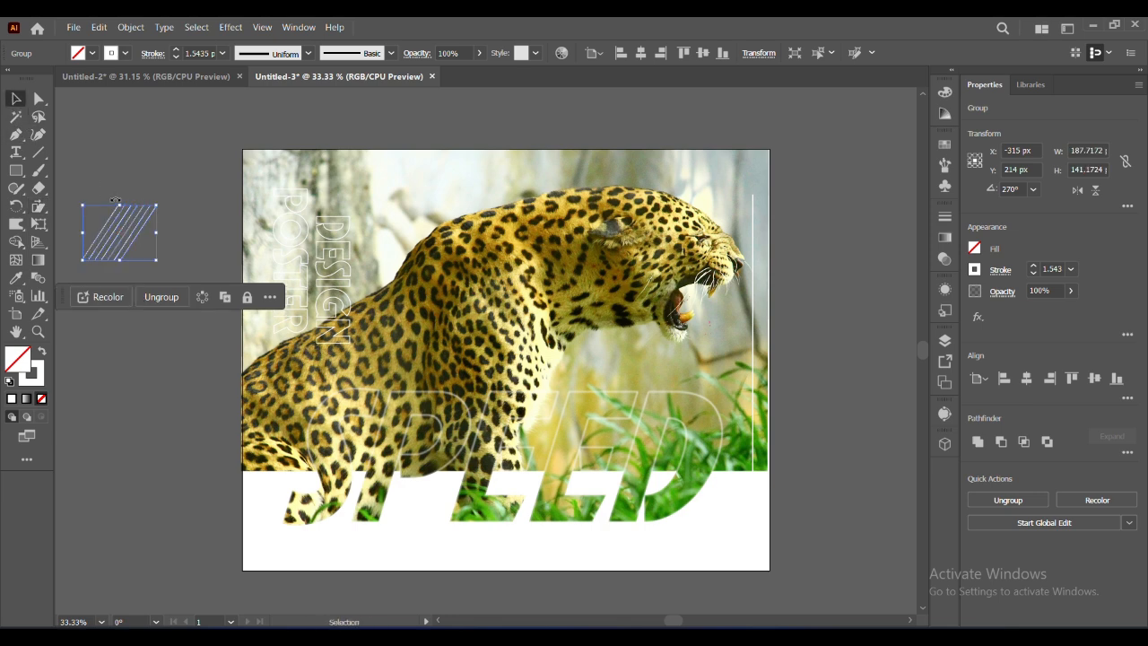
{"action": "left_click_drag", "start_coordinate": [119, 206], "coordinate": [118, 219]}
{"action": "left_click", "coordinate": [118, 277]}
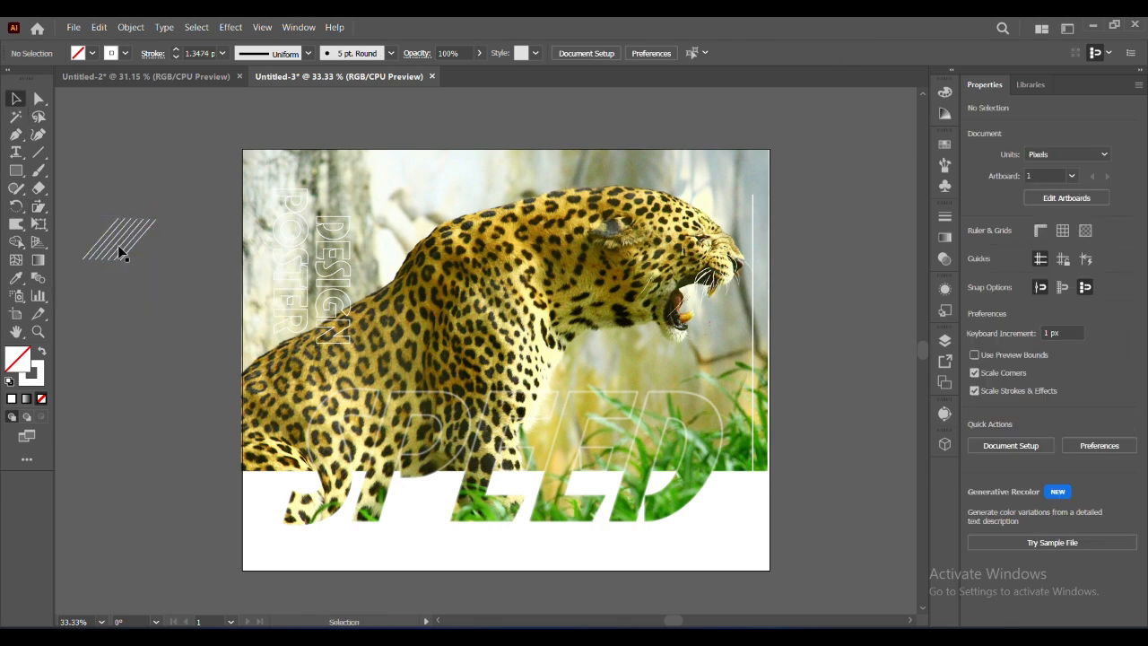
Place the slanted line group, scaled to about 137 px wide, over the photo's upper right corner with a 2 pt stroke.
{"action": "key", "text": "ctrl+a"}
{"action": "left_click", "coordinate": [168, 106]}
{"action": "left_click", "coordinate": [130, 232]}
{"action": "mouse_move", "coordinate": [130, 231]}
{"action": "left_mouse_down"}
{"action": "mouse_move", "coordinate": [708, 202]}
{"action": "mouse_move", "coordinate": [750, 174]}
{"action": "mouse_move", "coordinate": [723, 194]}
{"action": "mouse_move", "coordinate": [736, 189]}
{"action": "left_mouse_up"}
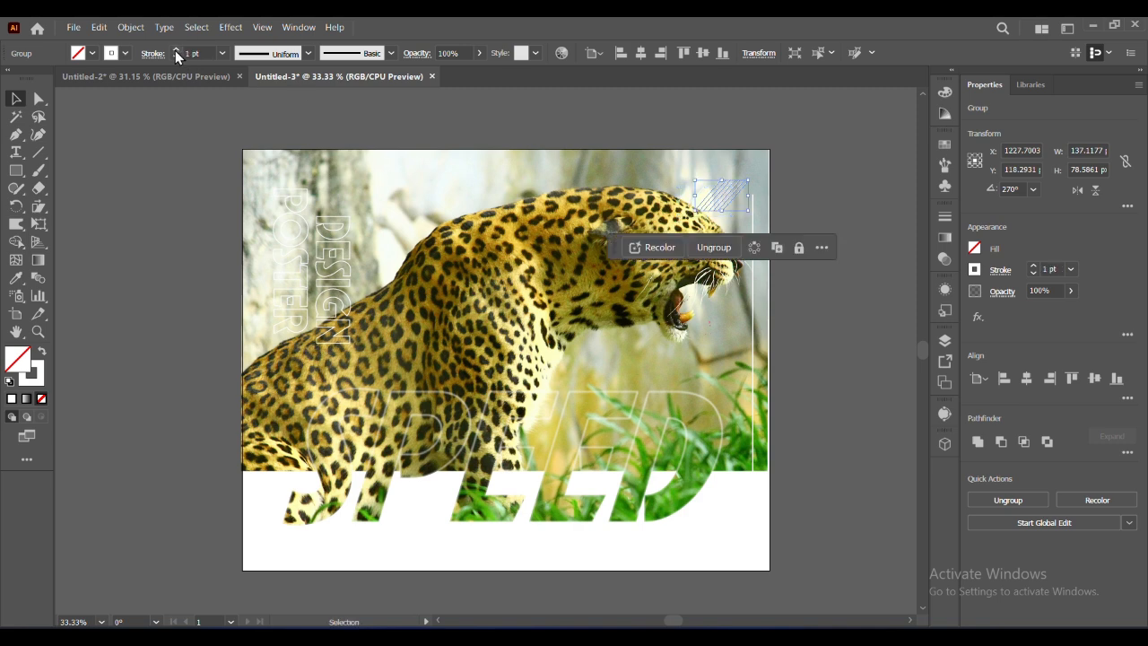
{"action": "left_click", "coordinate": [162, 169]}
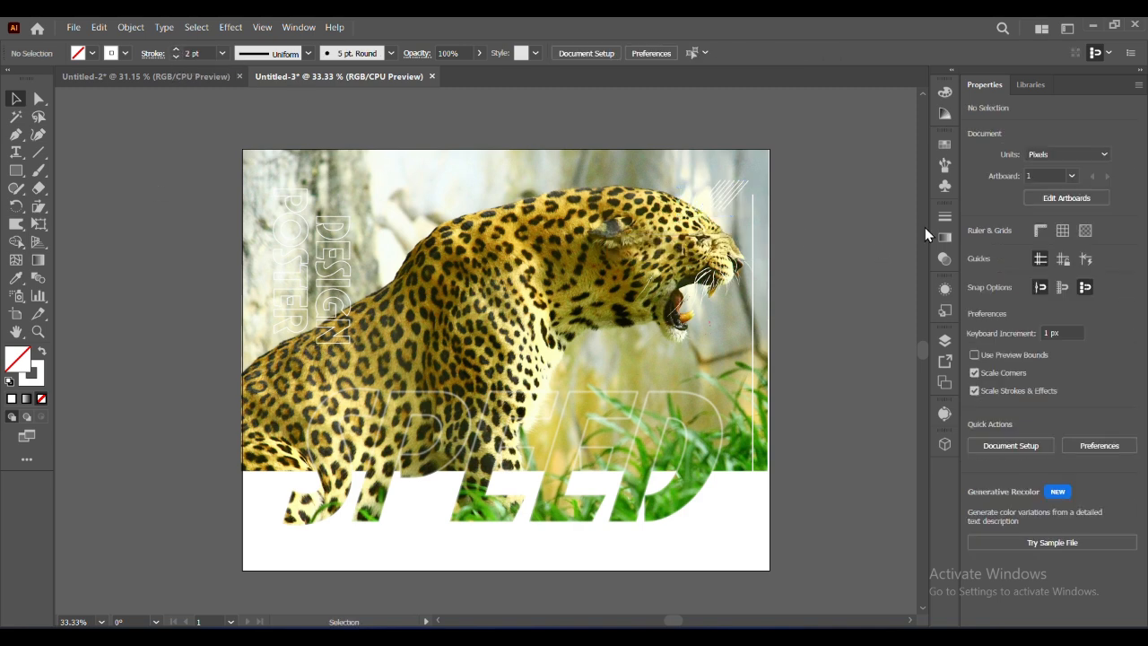
Duplicate the slanted line group below the leopard's mouth, scaled to about 102 px wide with a 2 pt stroke.
{"action": "left_click", "coordinate": [725, 197]}
{"action": "mouse_move", "coordinate": [724, 197]}
{"action": "left_mouse_down"}
{"action": "mouse_move", "coordinate": [603, 363]}
{"action": "mouse_move", "coordinate": [624, 346]}
{"action": "mouse_move", "coordinate": [612, 354]}
{"action": "left_mouse_up"}
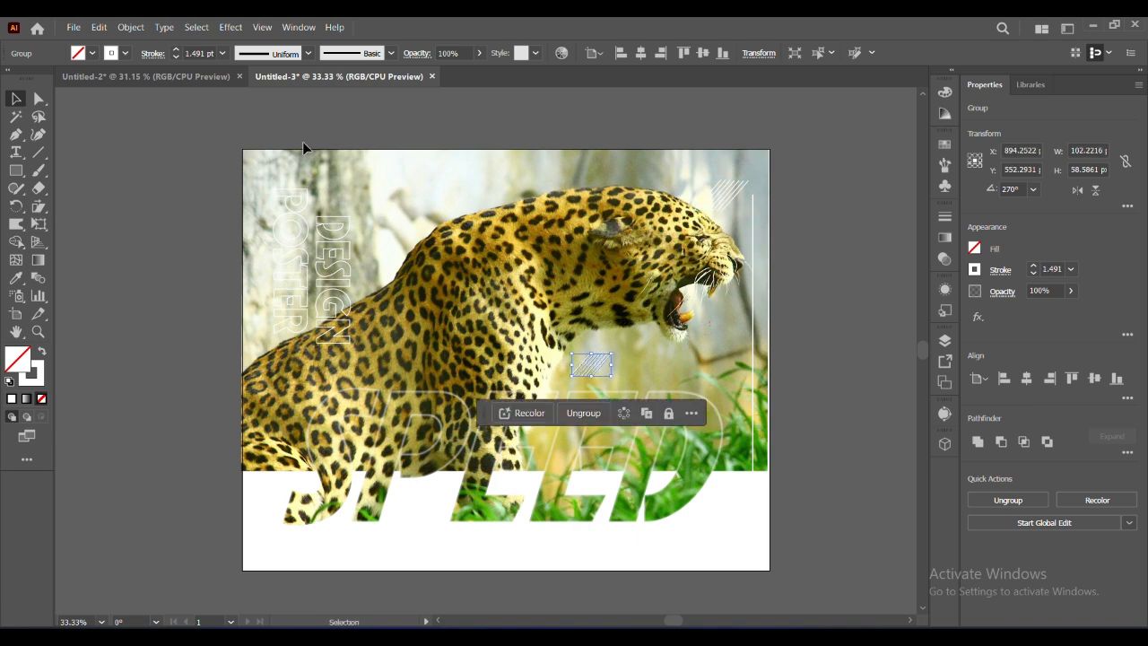
{"action": "left_click", "coordinate": [151, 278]}
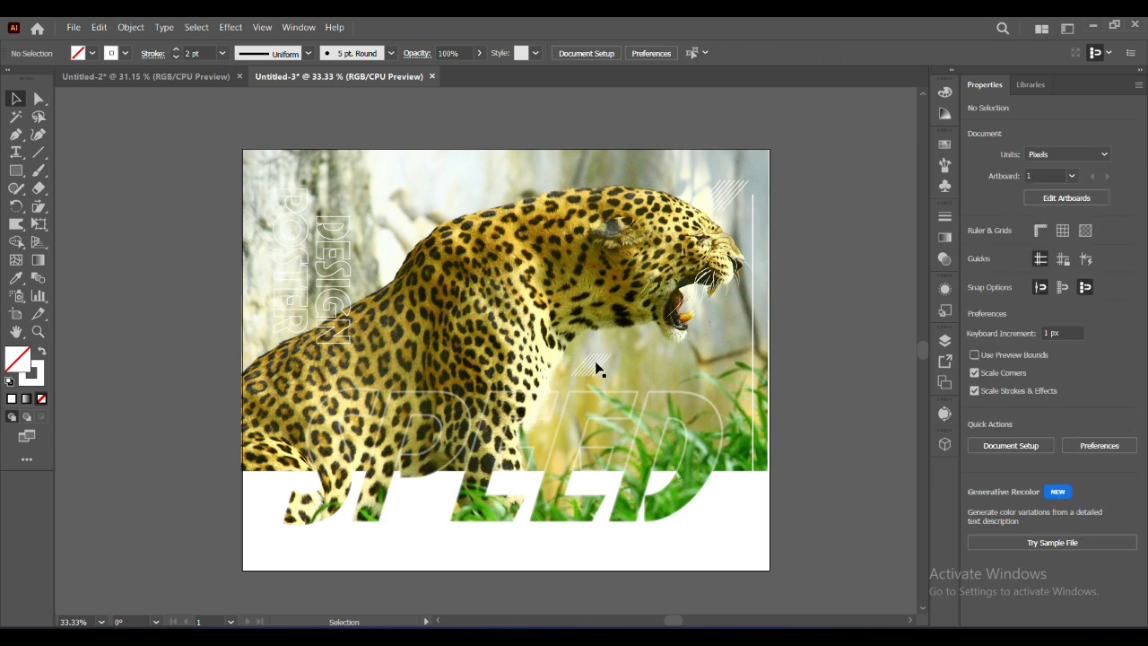
Copy the small slanted line group to the gap between the DESIGN text and the leopard's back and shrink it.
{"action": "mouse_move", "coordinate": [593, 361]}
{"action": "left_mouse_down"}
{"action": "mouse_move", "coordinate": [380, 262]}
{"action": "mouse_move", "coordinate": [381, 272]}
{"action": "left_mouse_up"}
{"action": "left_click", "coordinate": [843, 498]}
{"action": "left_click", "coordinate": [391, 273]}
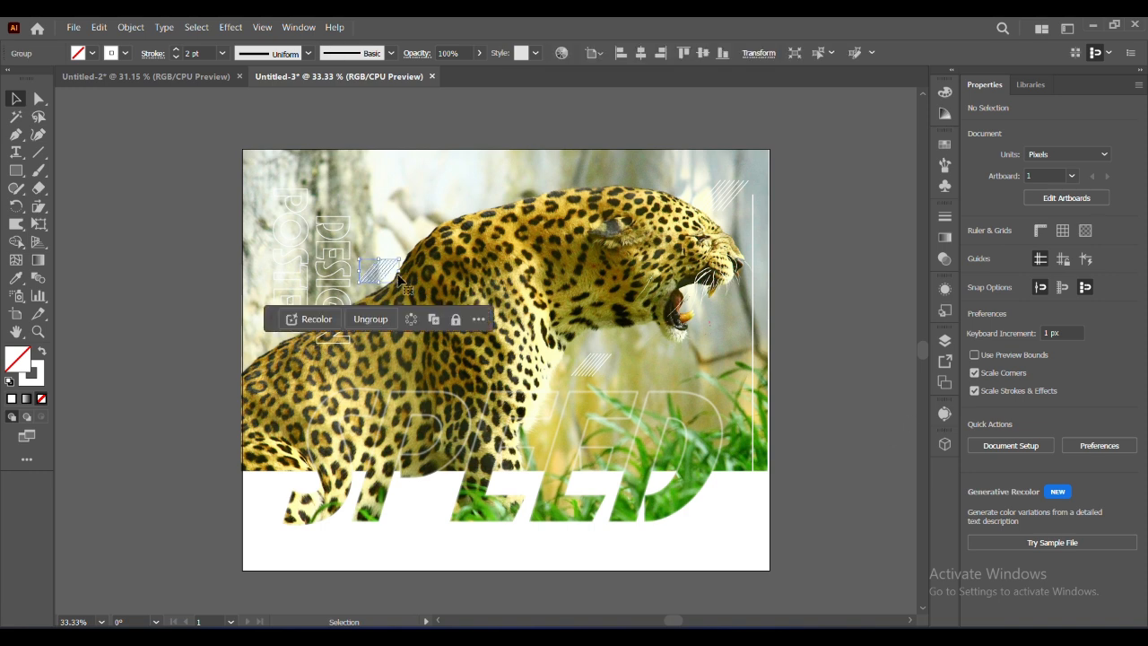
{"action": "left_click_drag", "start_coordinate": [397, 259], "coordinate": [391, 263]}
{"action": "left_click", "coordinate": [177, 230]}
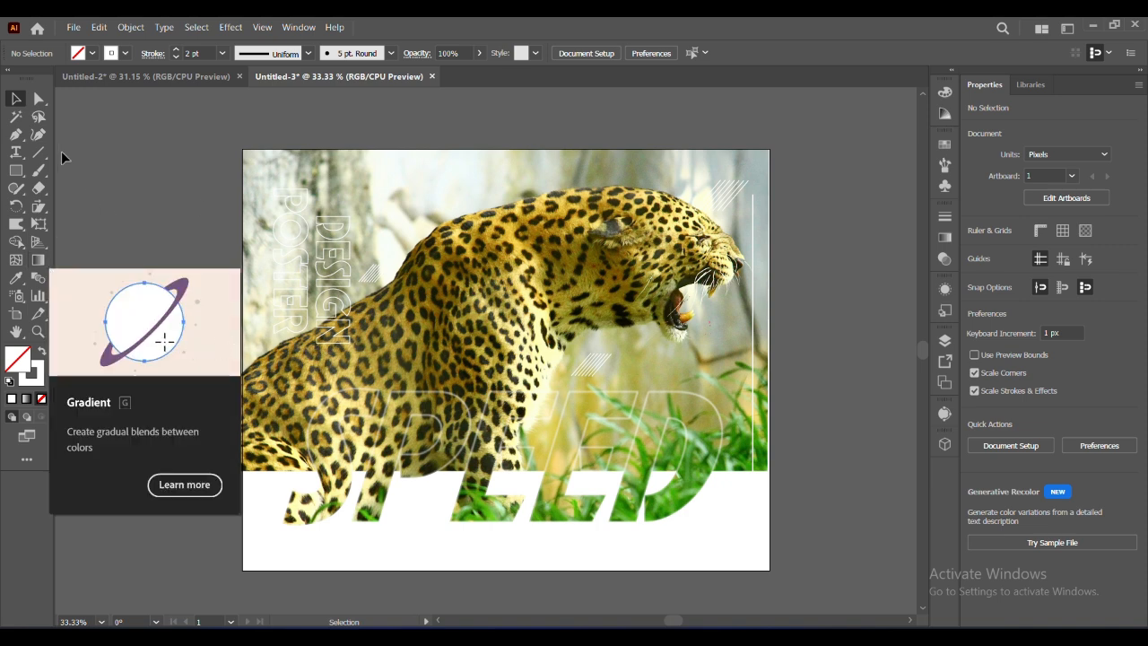
Add the text CREATIVE outside the artboard beside the photo and enlarge it to about 115 pt.
{"action": "left_click", "coordinate": [15, 152]}
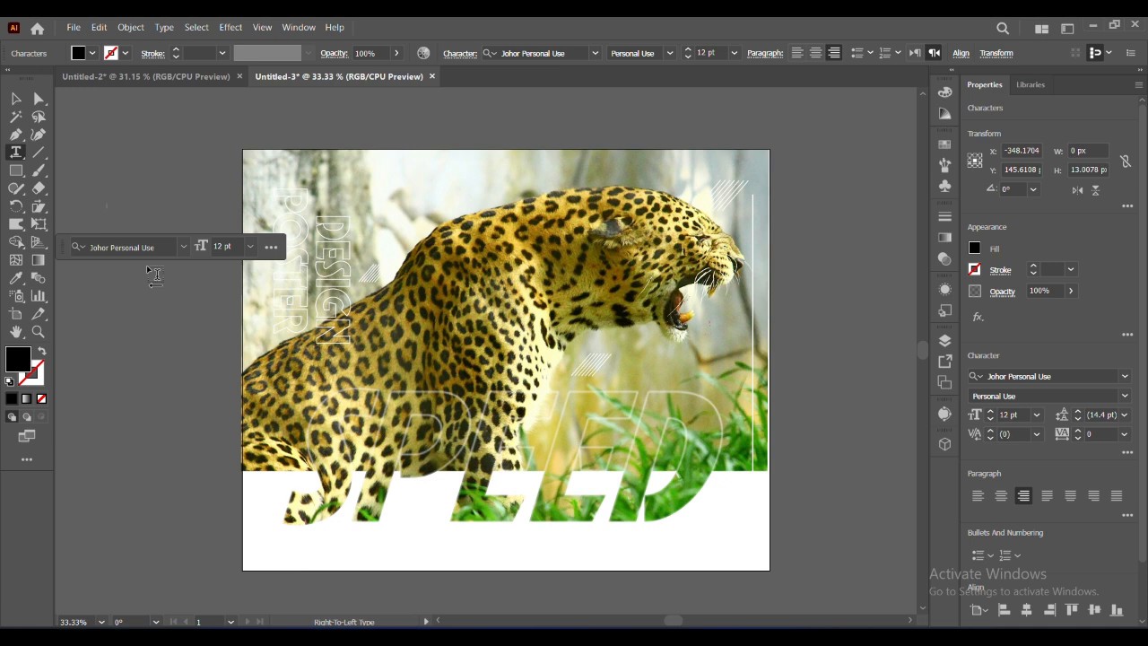
{"action": "left_click", "coordinate": [16, 100]}
{"action": "left_click_drag", "start_coordinate": [109, 215], "coordinate": [273, 252]}
{"action": "left_click_drag", "start_coordinate": [183, 230], "coordinate": [152, 167]}
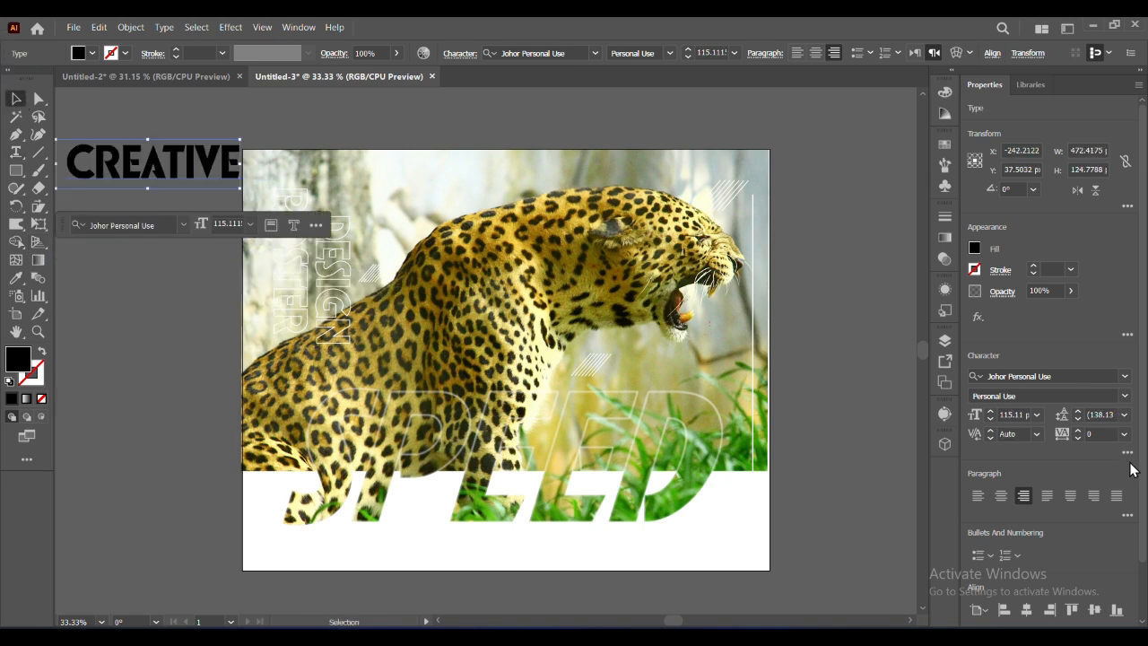
Set the CREATIVE text in the Romantic font and change its case so that only the first letter is capital.
{"action": "left_click", "coordinate": [1123, 376]}
{"action": "scroll", "coordinate": [1076, 512], "scroll_direction": "down", "scroll_amount": 10}
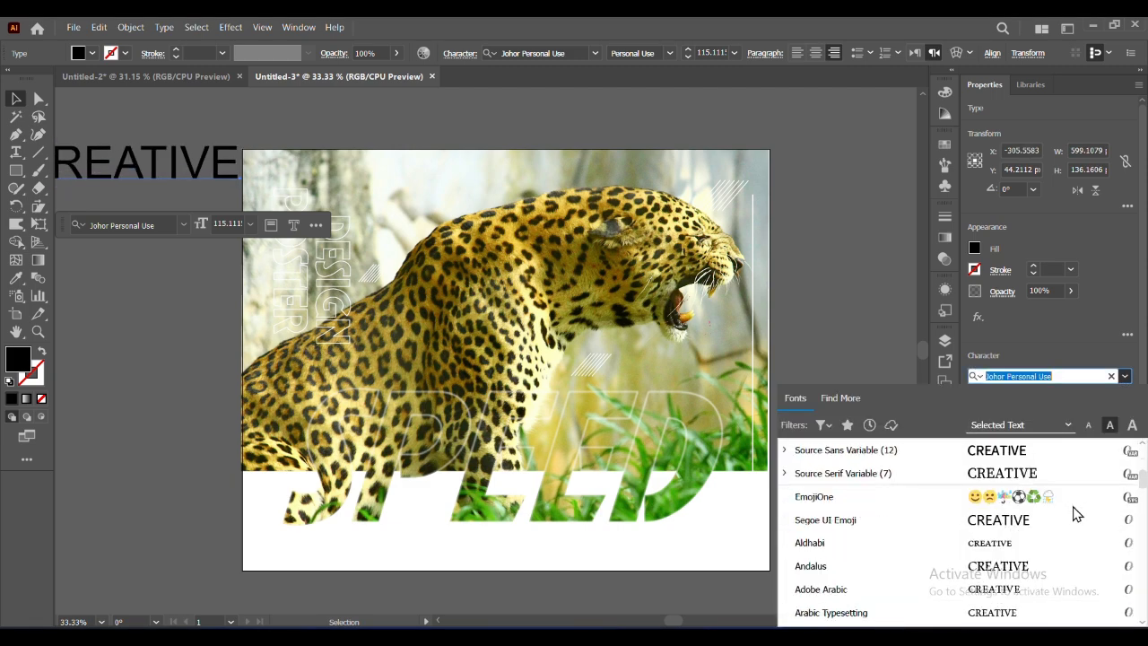
{"action": "scroll", "coordinate": [1076, 512], "scroll_direction": "down", "scroll_amount": 15}
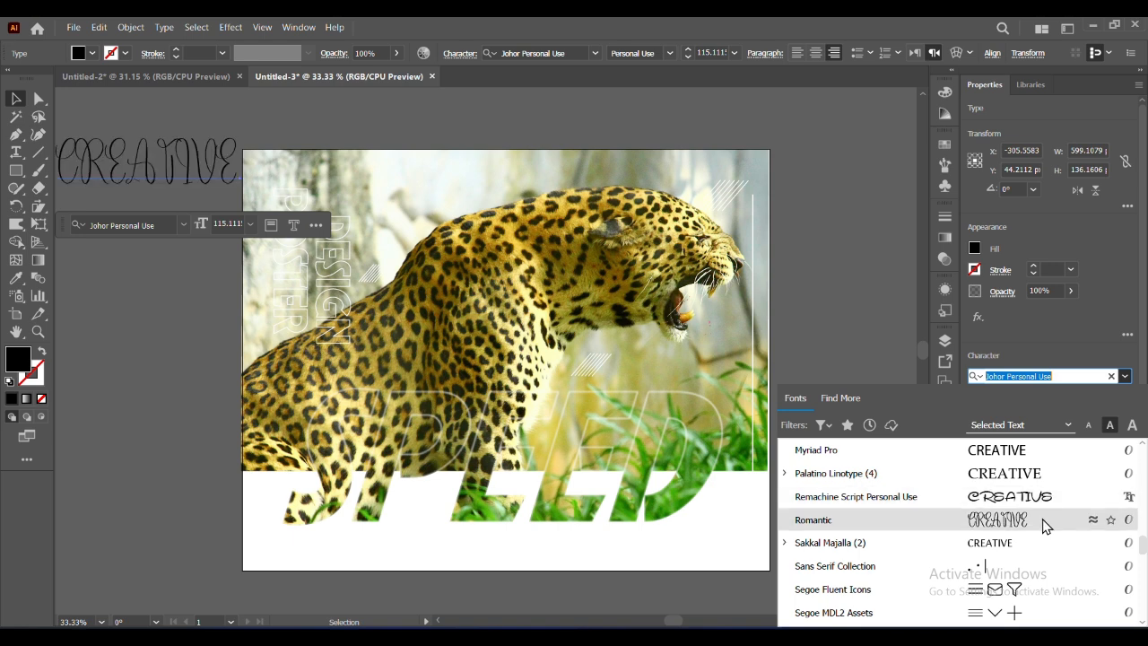
{"action": "left_click", "coordinate": [1043, 520]}
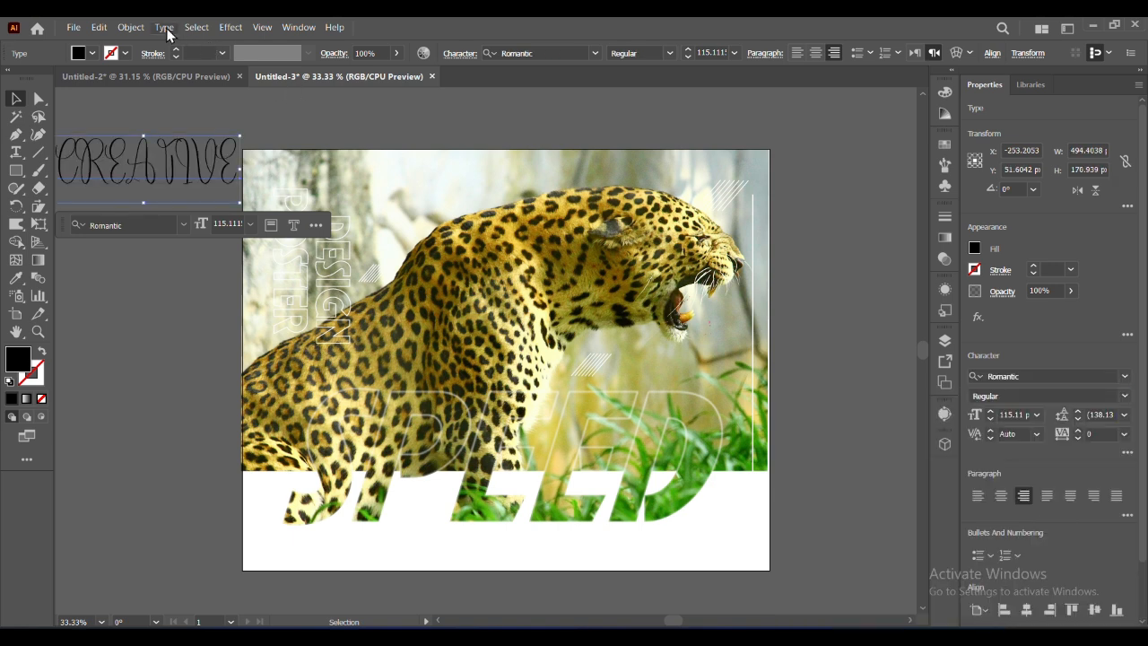
{"action": "left_click", "coordinate": [164, 26]}
{"action": "mouse_move", "coordinate": [383, 251]}
{"action": "left_click", "coordinate": [421, 281]}
{"action": "left_click_drag", "start_coordinate": [203, 190], "coordinate": [161, 184]}
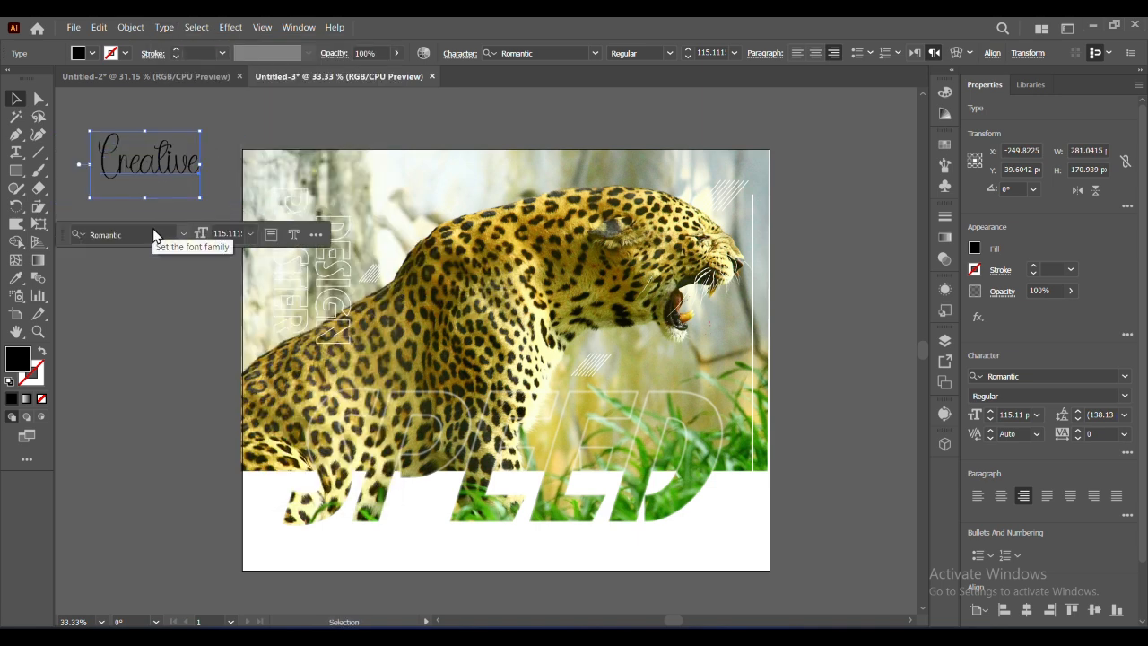
Shear the Creative text so it slants to the right along a rising baseline.
{"action": "left_click", "coordinate": [39, 207]}
{"action": "left_click_drag", "start_coordinate": [203, 157], "coordinate": [214, 160]}
{"action": "key", "text": "ctrl+z"}
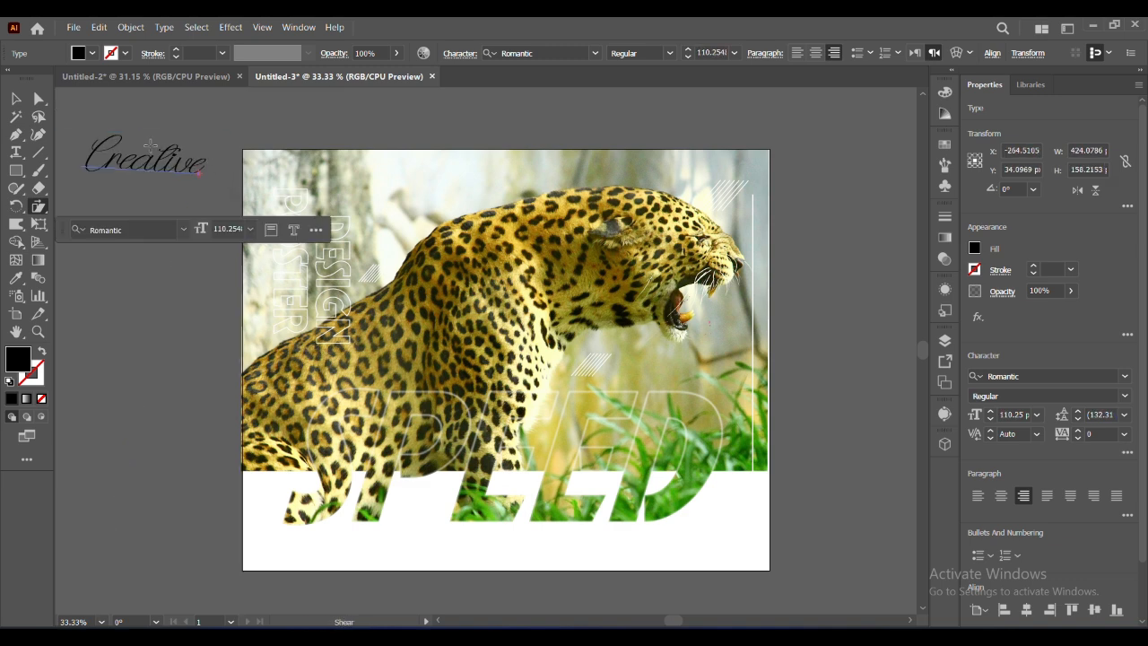
{"action": "left_click_drag", "start_coordinate": [115, 132], "coordinate": [84, 162]}
{"action": "key", "text": "v"}
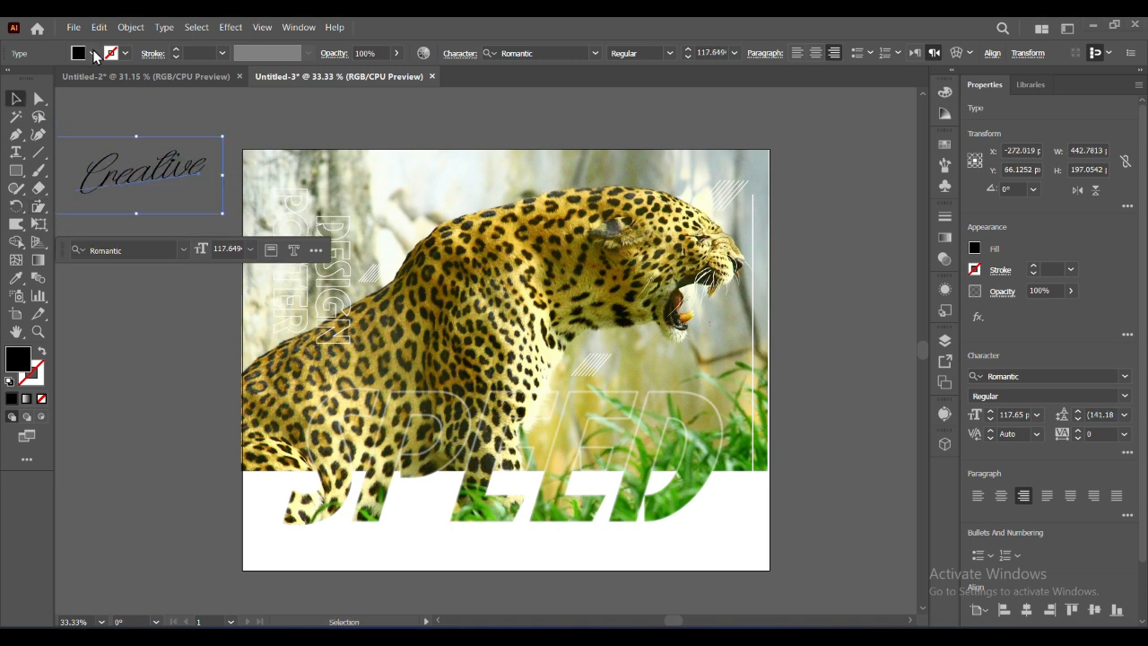
Fill the Creative text with white.
{"action": "left_click", "coordinate": [157, 337]}
{"action": "left_click", "coordinate": [117, 171]}
{"action": "double_click", "coordinate": [17, 358]}
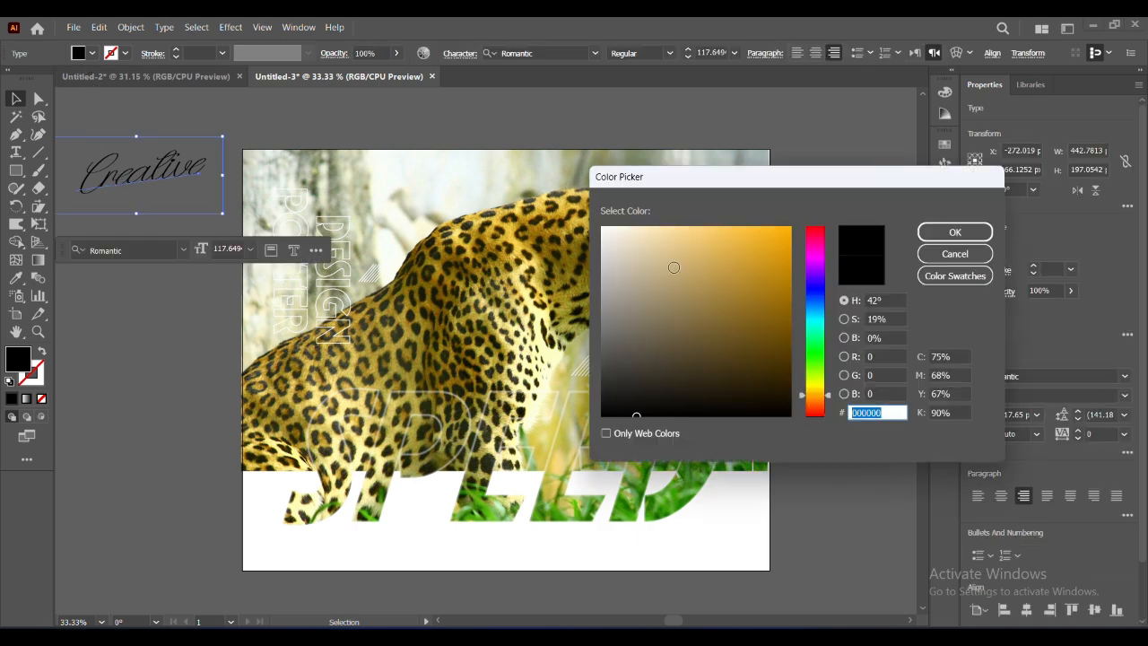
{"action": "left_click", "coordinate": [602, 227]}
{"action": "left_click", "coordinate": [950, 234]}
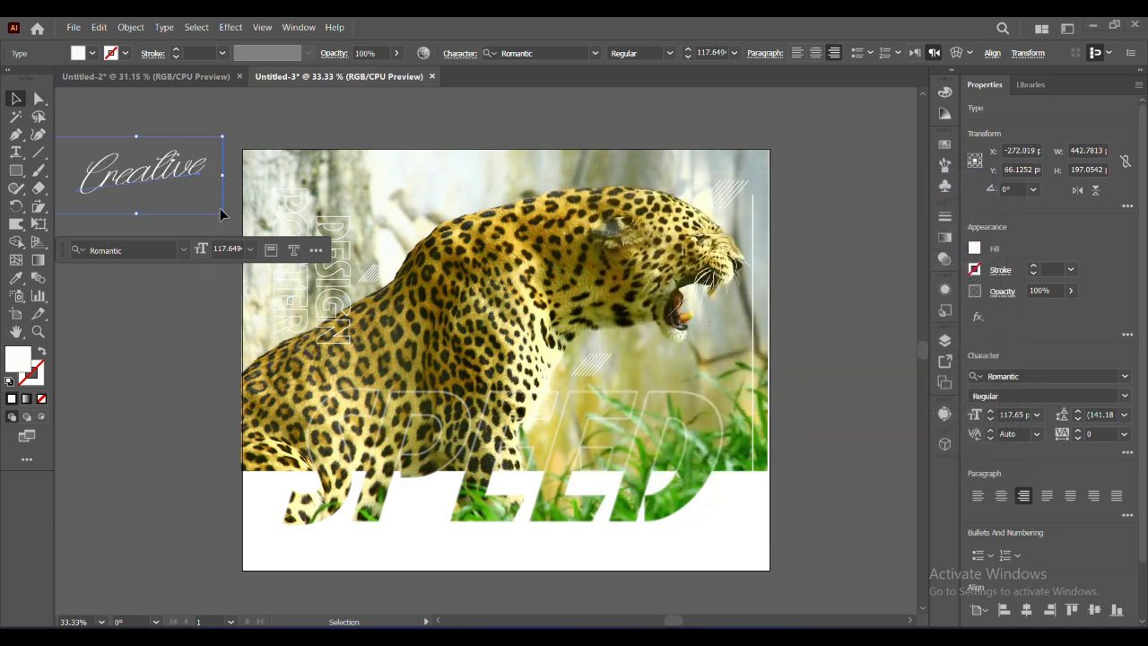
Scale the Creative text down to about 84 pt on the white band below SPEED and fill it with black (000000).
{"action": "left_click_drag", "start_coordinate": [223, 214], "coordinate": [173, 192]}
{"action": "left_click_drag", "start_coordinate": [125, 163], "coordinate": [491, 547]}
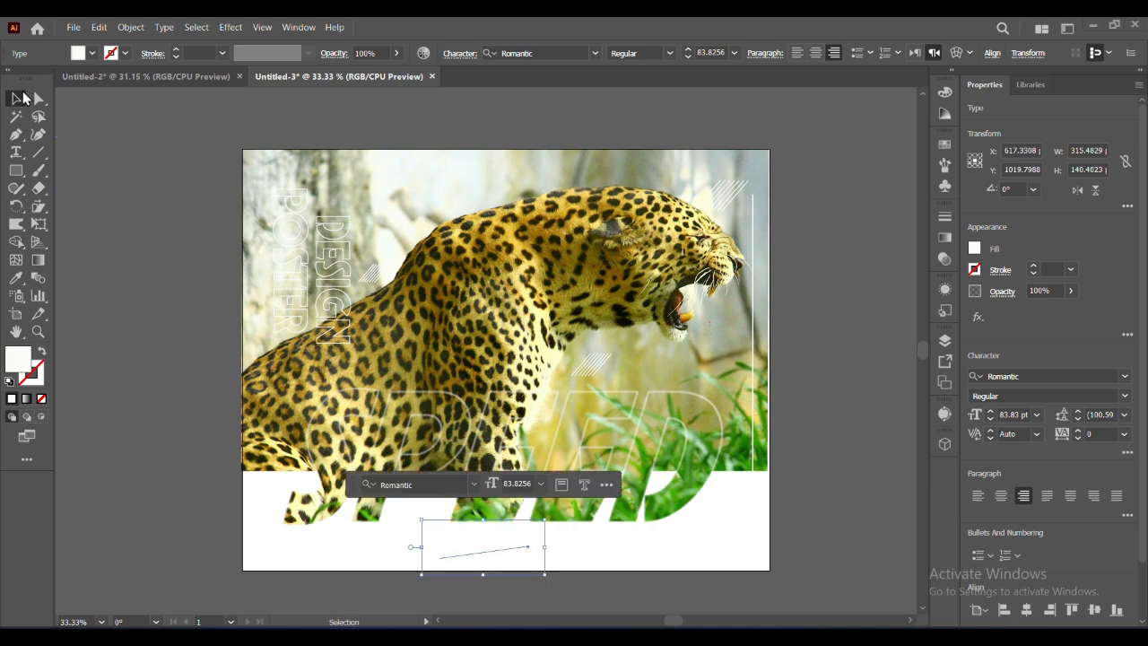
{"action": "double_click", "coordinate": [18, 359]}
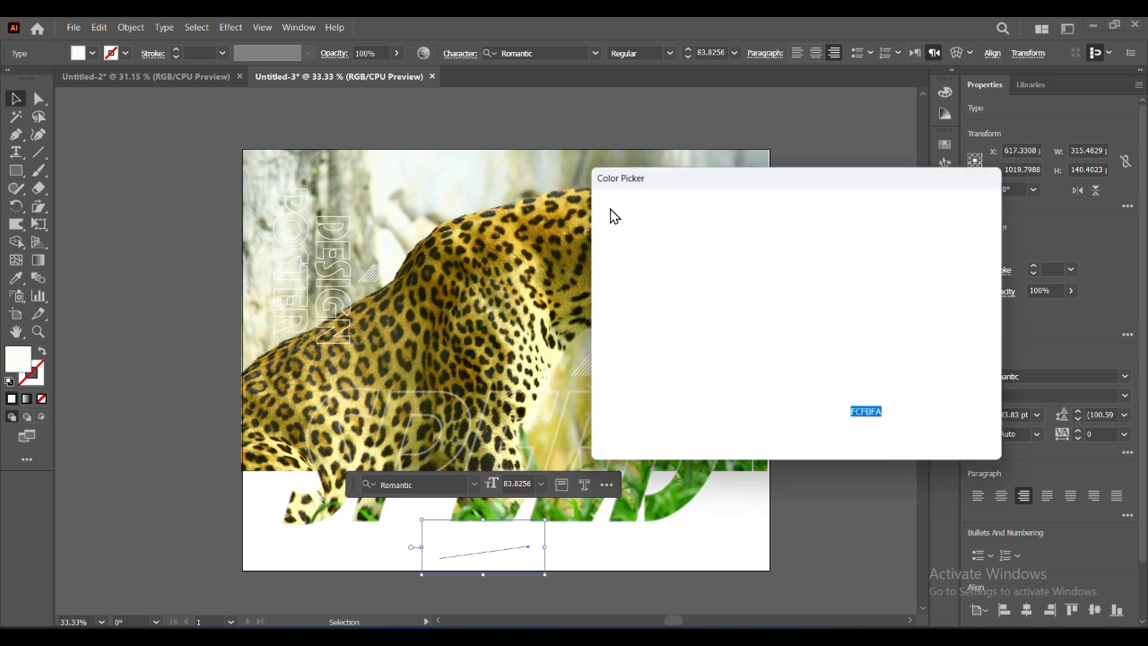
{"action": "left_click", "coordinate": [602, 415]}
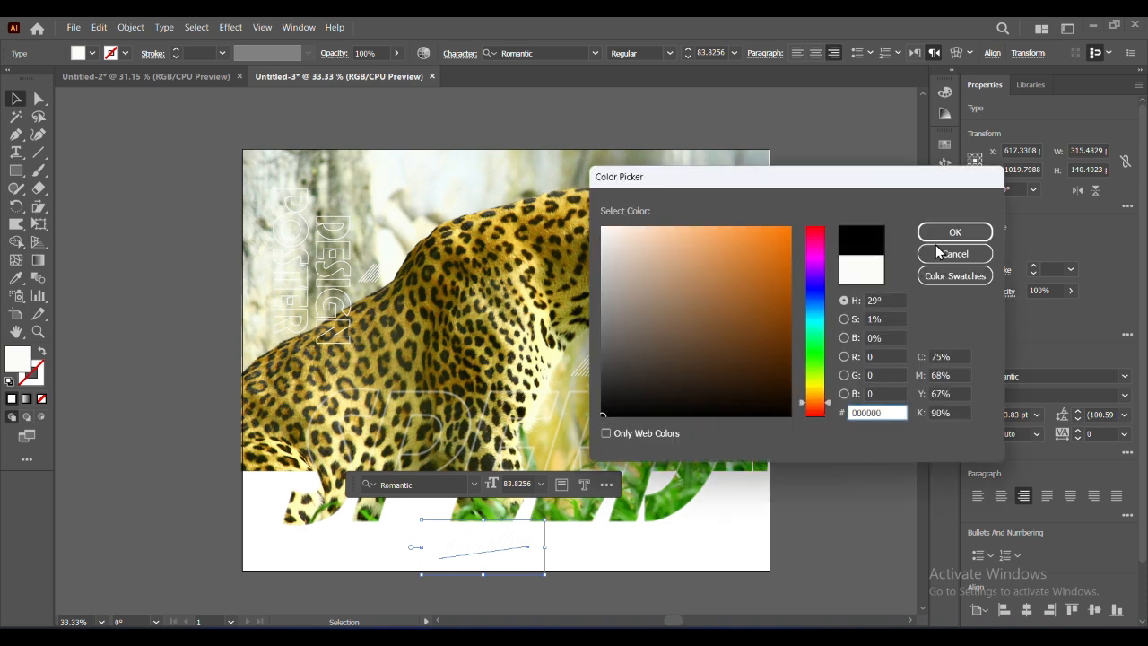
{"action": "left_click", "coordinate": [951, 233]}
{"action": "left_click", "coordinate": [839, 416]}
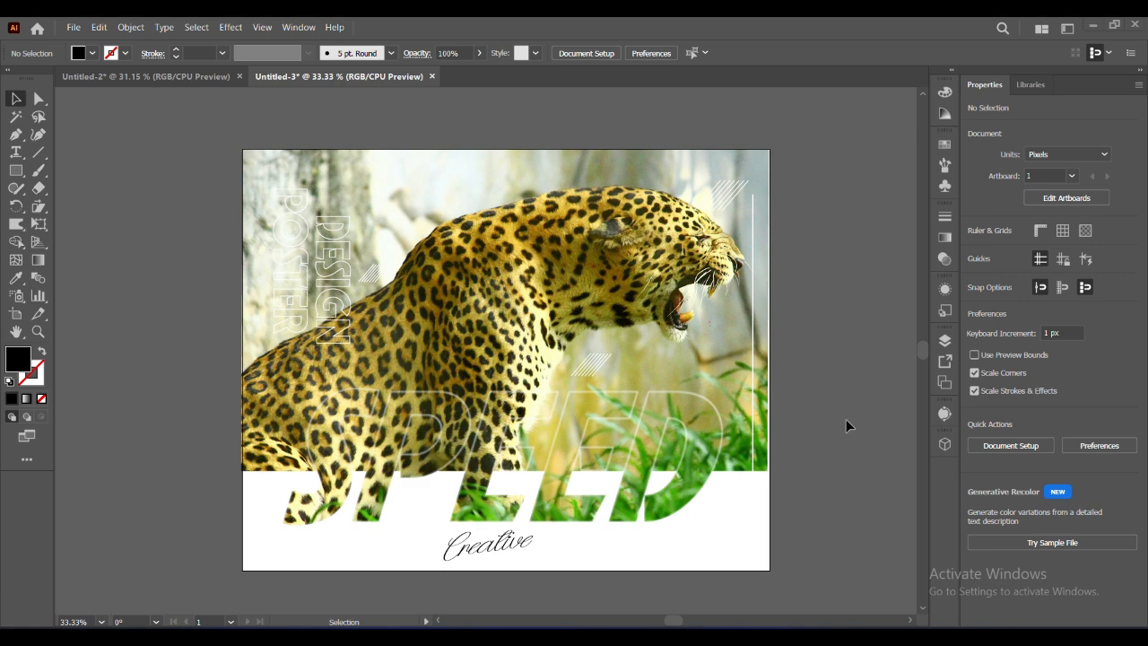
Shrink the Creative text to about 66.5 pt and centre it horizontally on the artboard.
{"action": "left_click", "coordinate": [492, 556]}
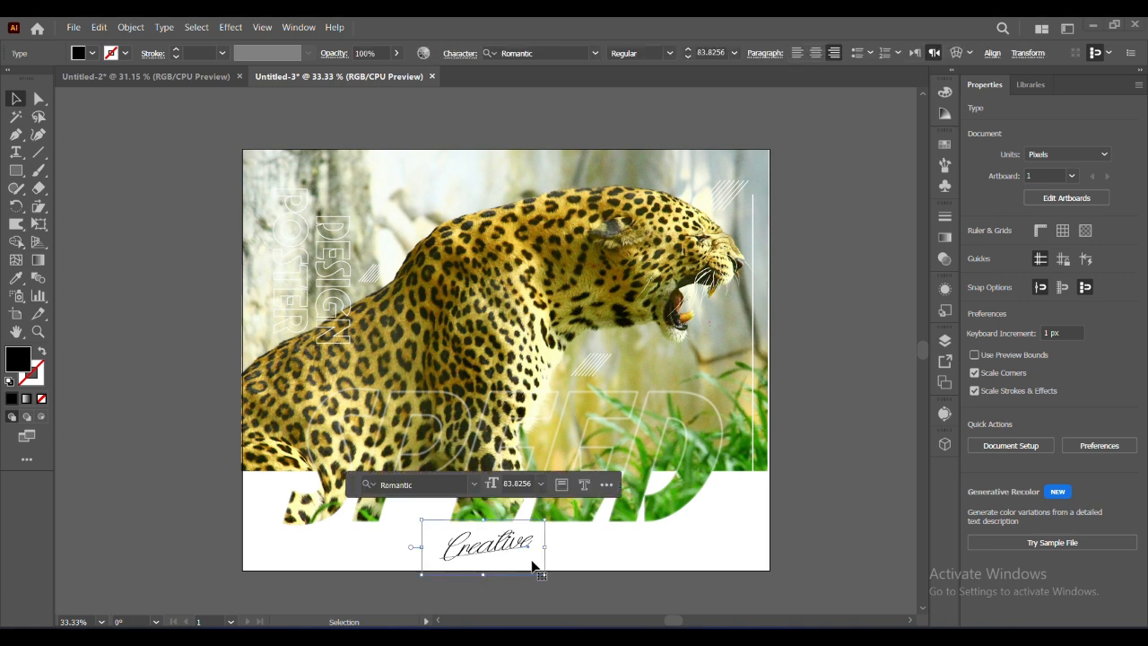
{"action": "left_click_drag", "start_coordinate": [546, 576], "coordinate": [518, 541]}
{"action": "left_click", "coordinate": [790, 530]}
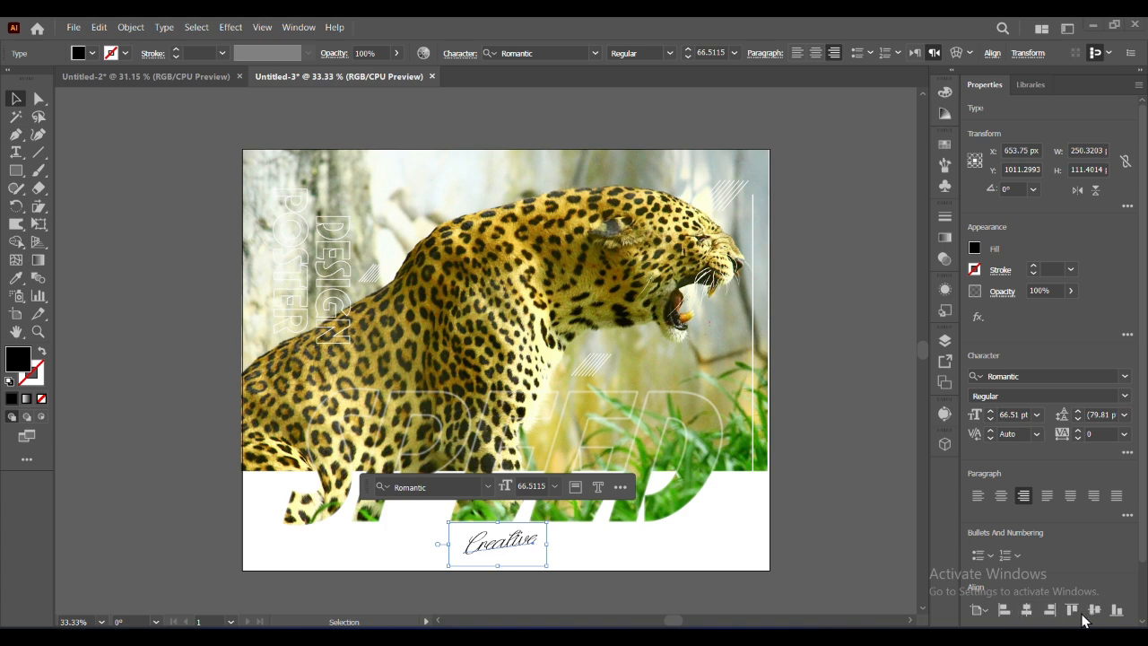
{"action": "left_click", "coordinate": [1026, 611]}
{"action": "left_click", "coordinate": [846, 422]}
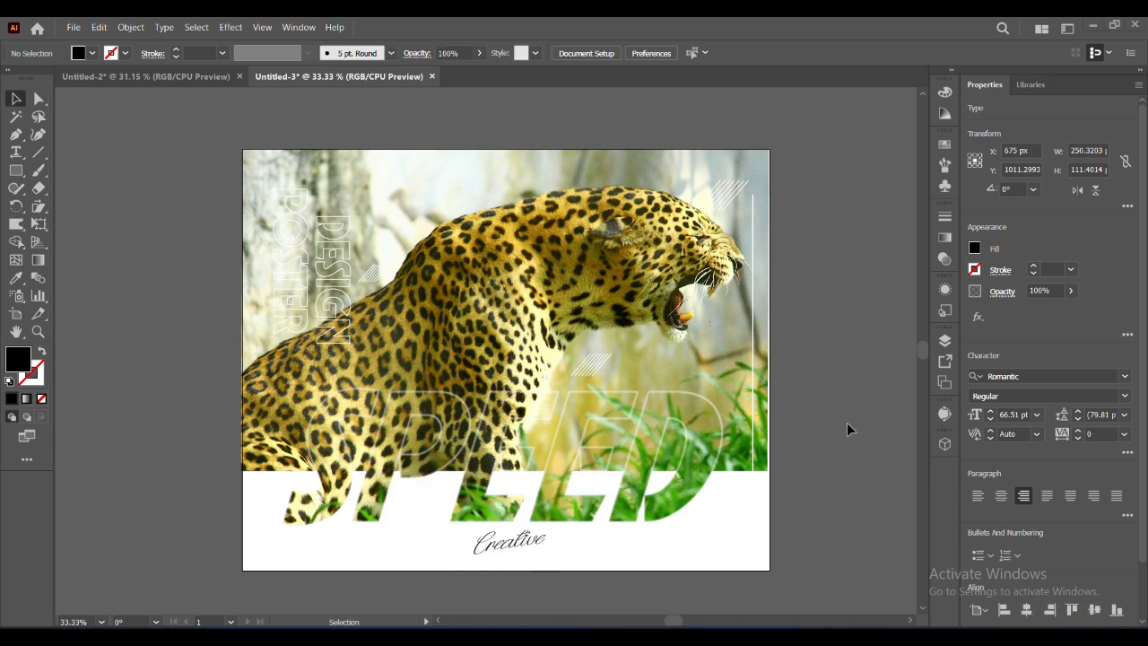